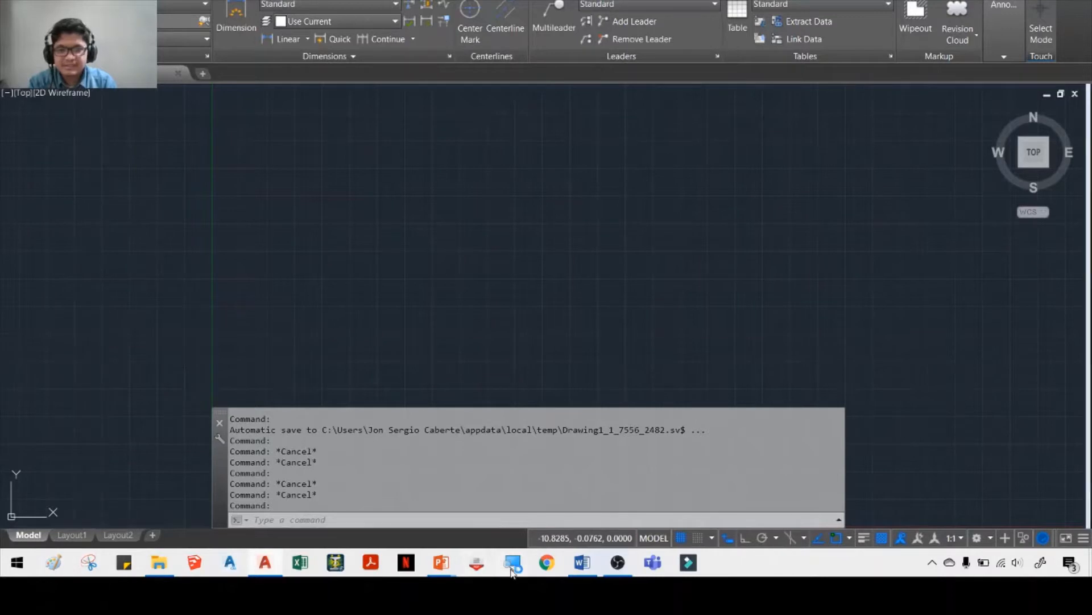
pyautogui.click(172, 74)
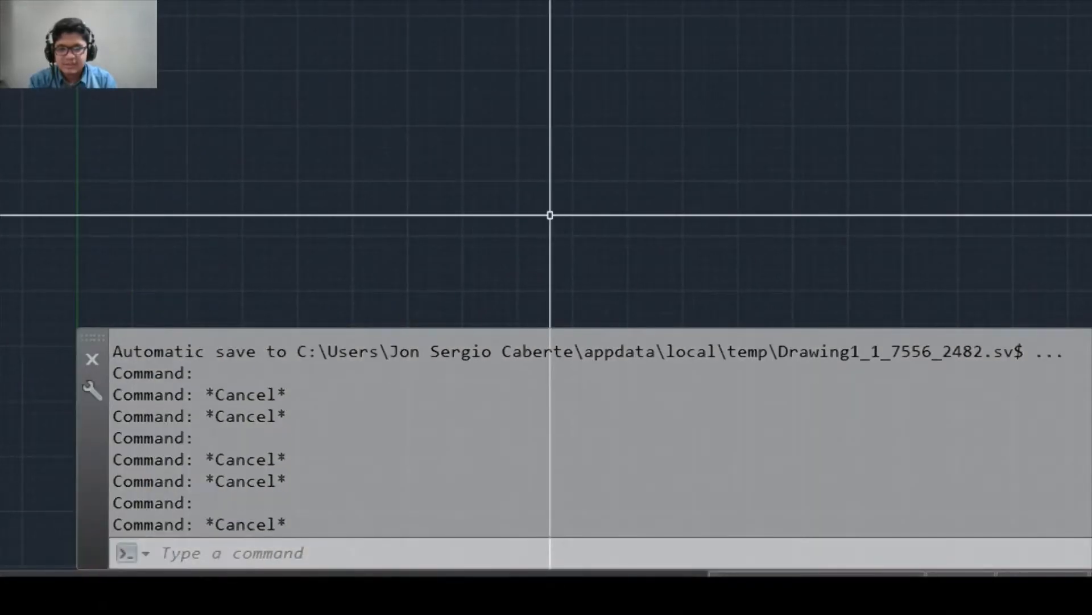
pyautogui.rightClick(549, 214)
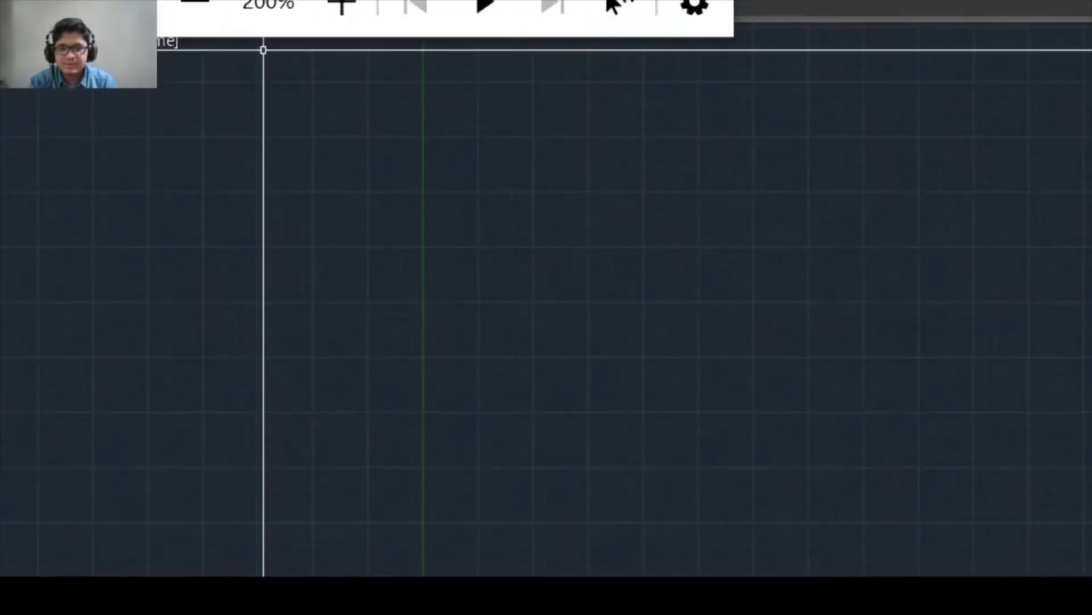
pyautogui.click(195, 5)
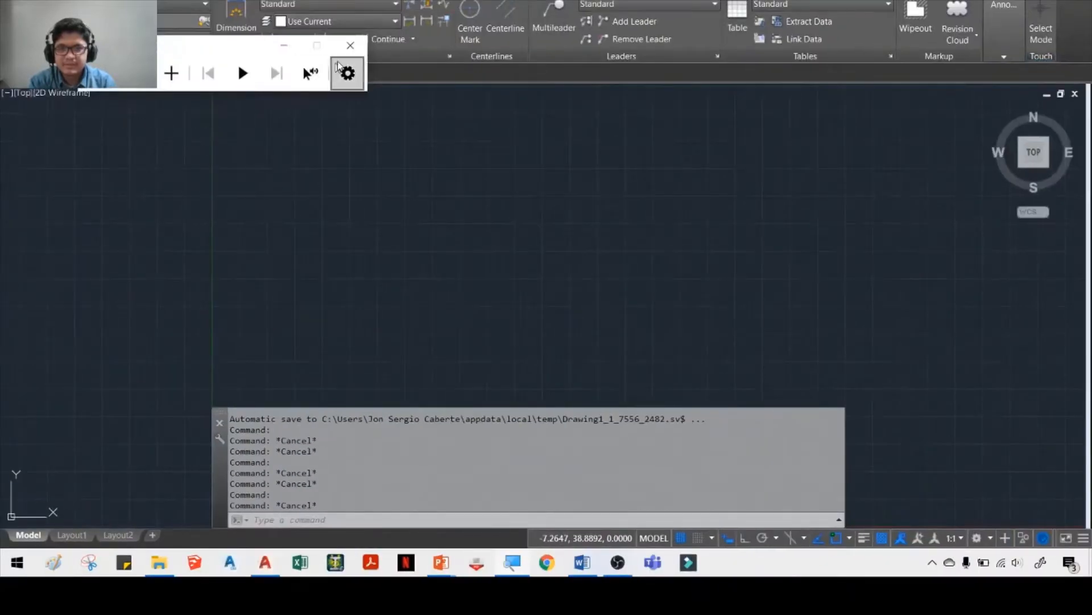
pyautogui.click(351, 48)
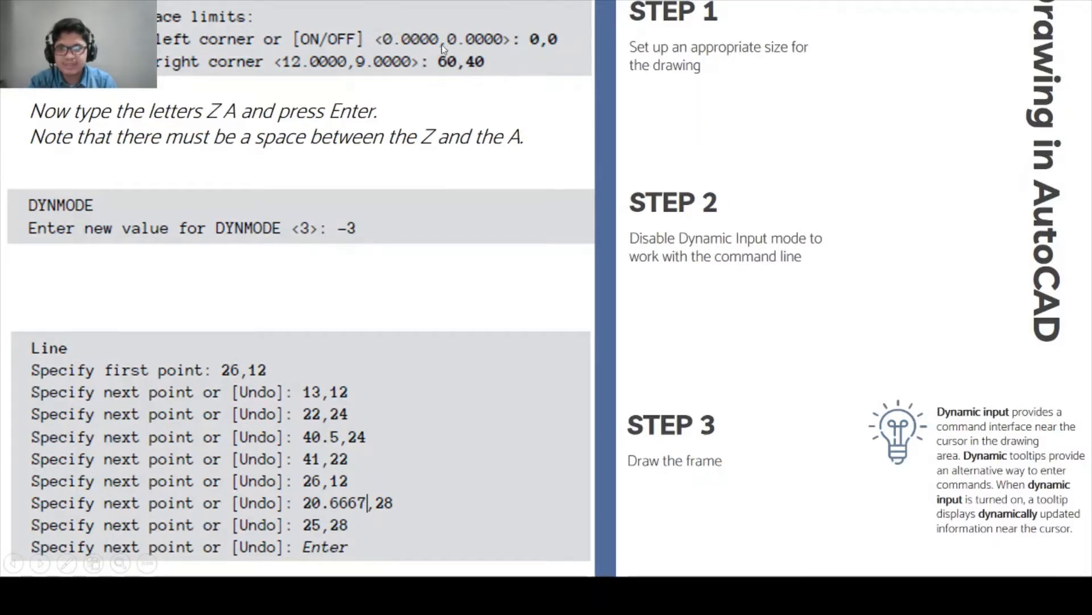
# Underline the limit coordinates 0,0 and 60,40 on the slide with a red pen.
pyautogui.click(67, 563)
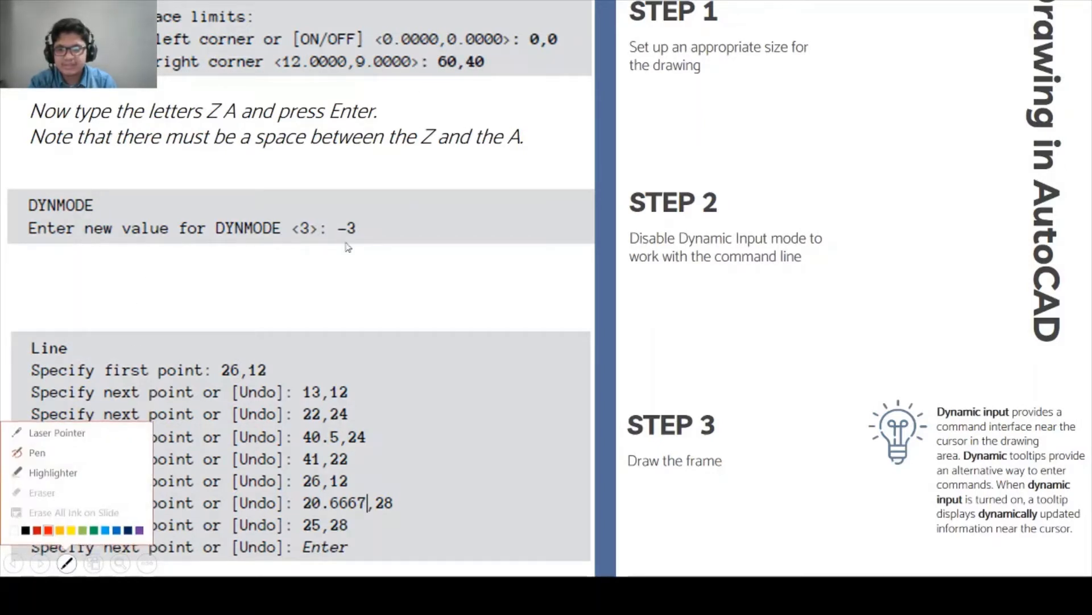
pyautogui.click(49, 528)
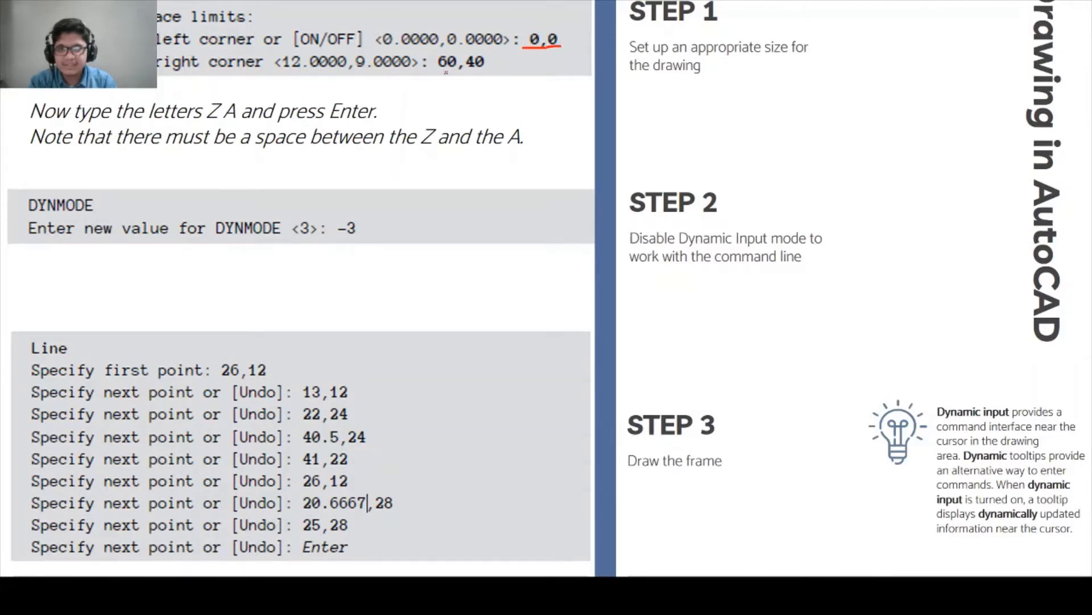
# Switch to AutoCAD and set the model space limits to lower left corner 0,0 and upper right corner 60,40.
pyautogui.hotkey('alt', 'Tab')
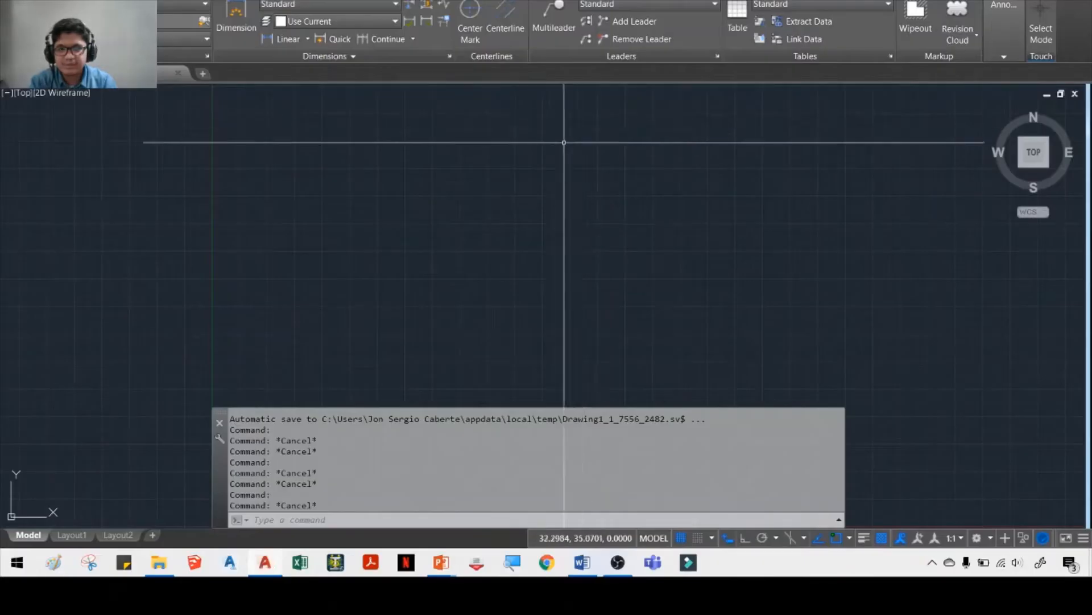
pyautogui.write('LIMITS')
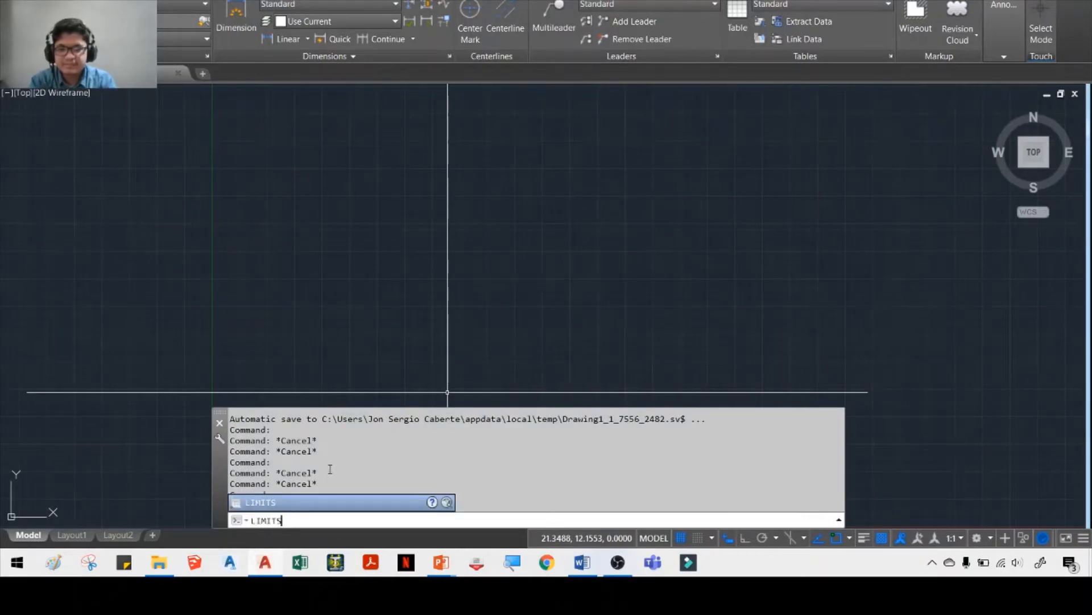
pyautogui.press('Return')
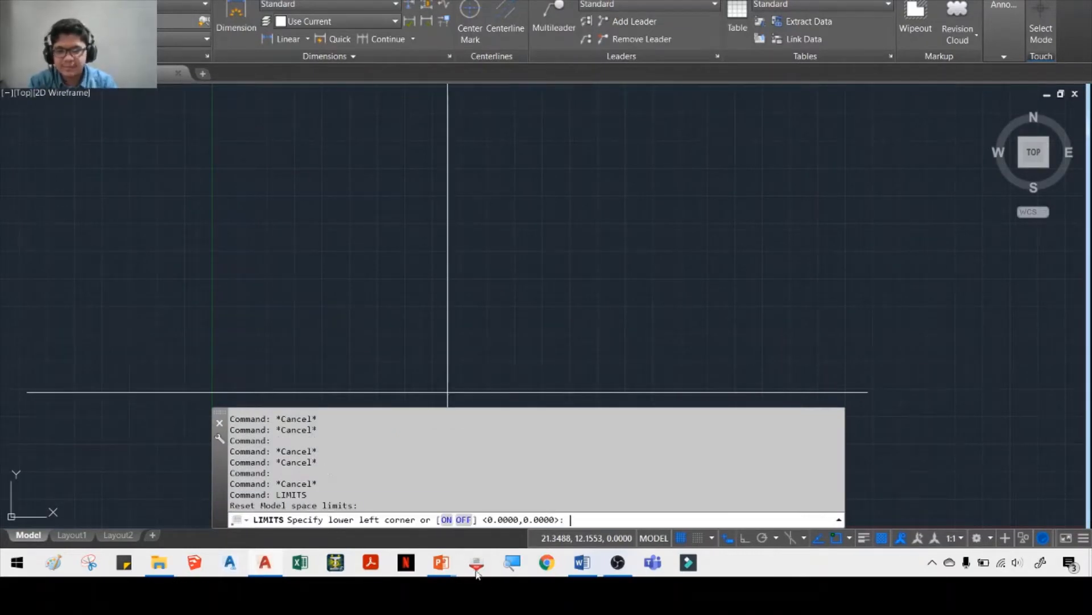
pyautogui.press('super+plus')
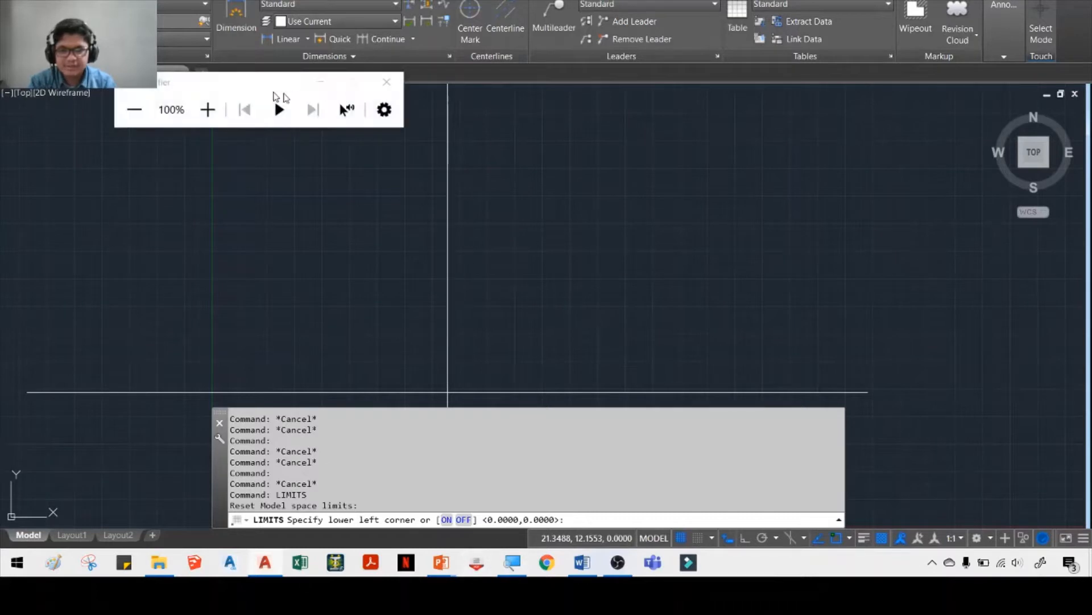
pyautogui.click(207, 109)
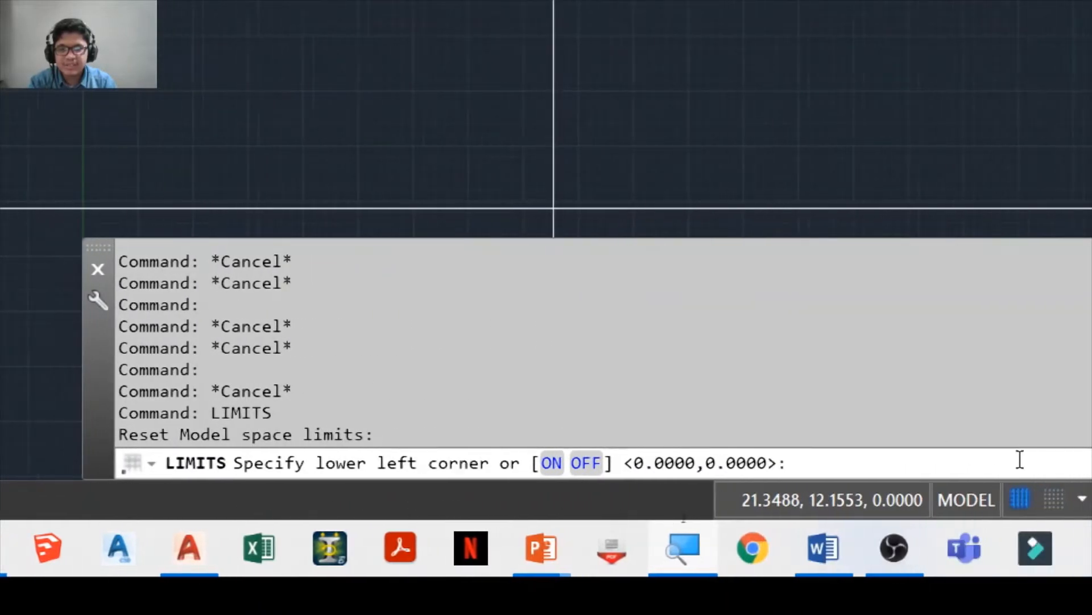
pyautogui.click(731, 464)
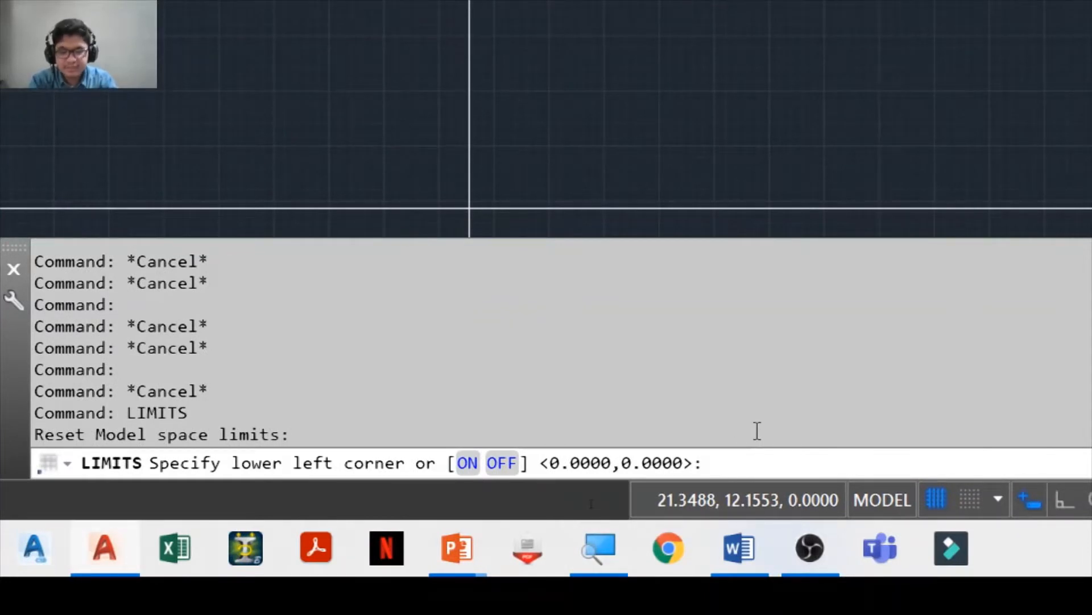
pyautogui.write('0,0')
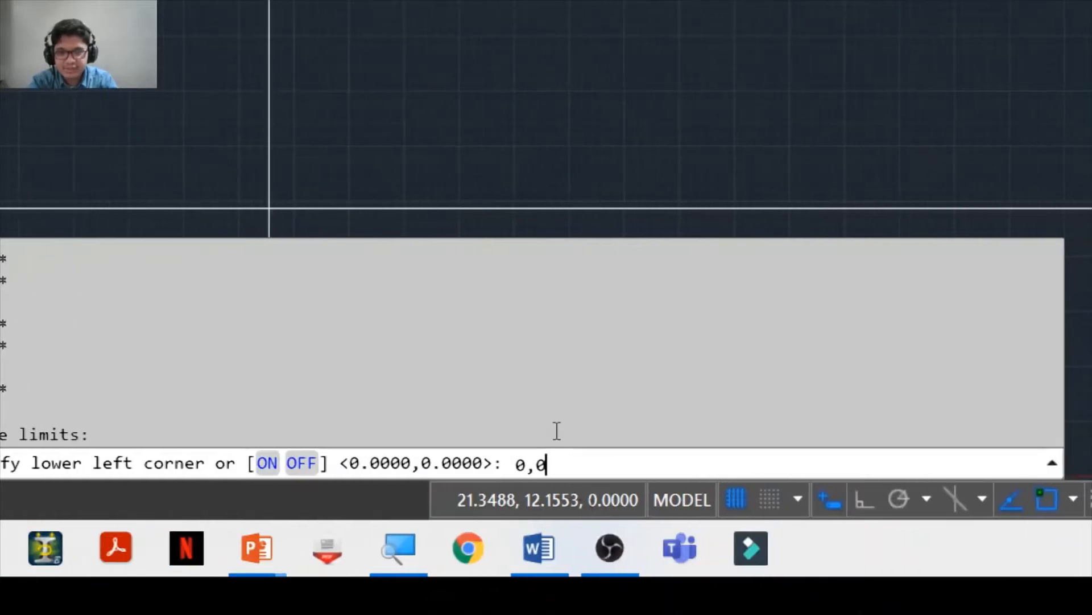
pyautogui.press('Return')
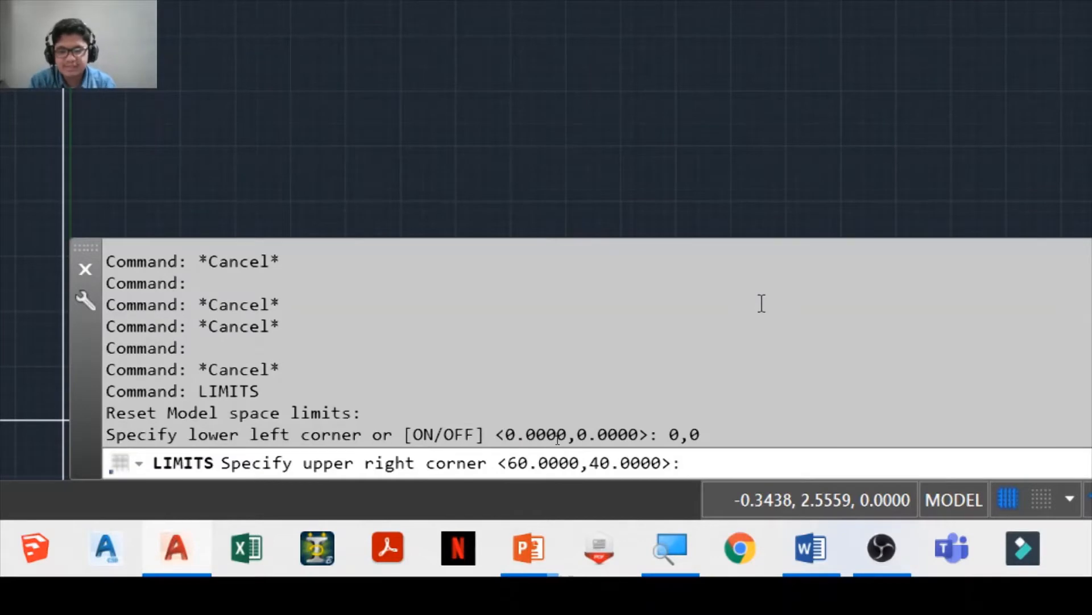
pyautogui.write('60,40')
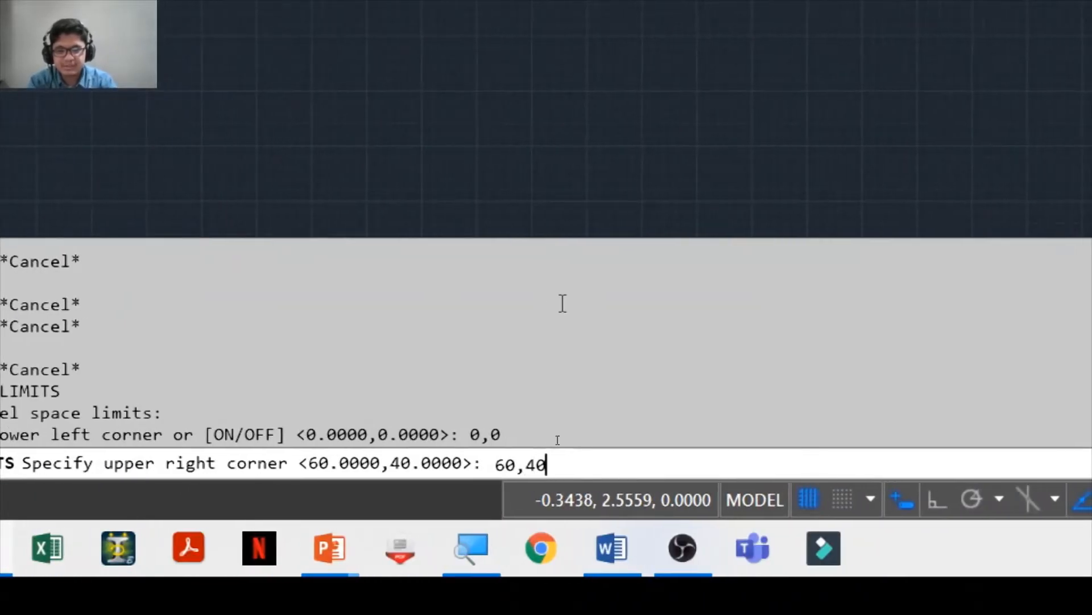
pyautogui.press('Return')
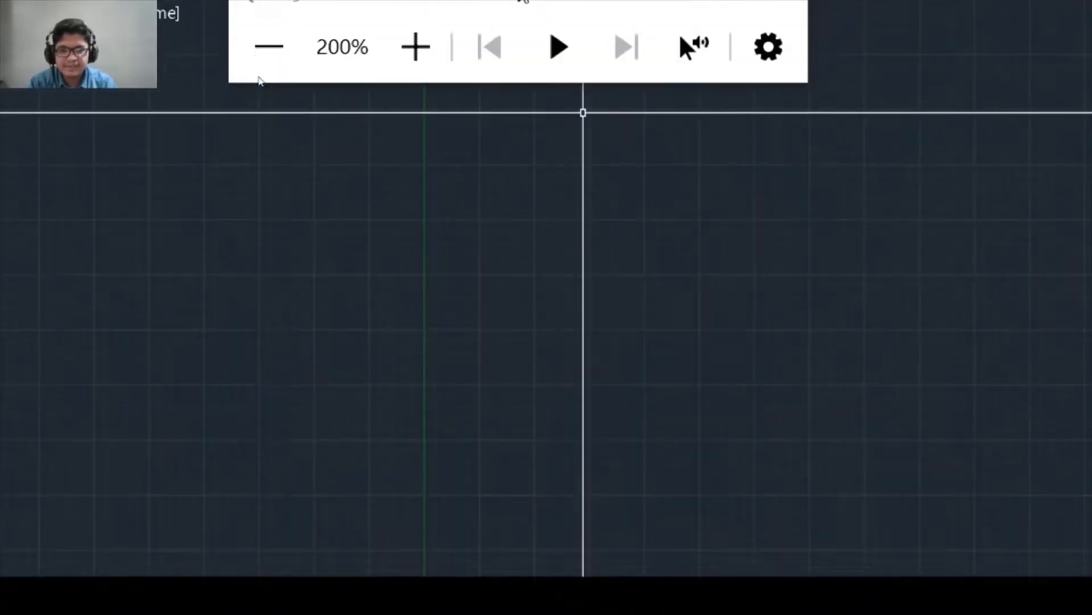
pyautogui.click(270, 47)
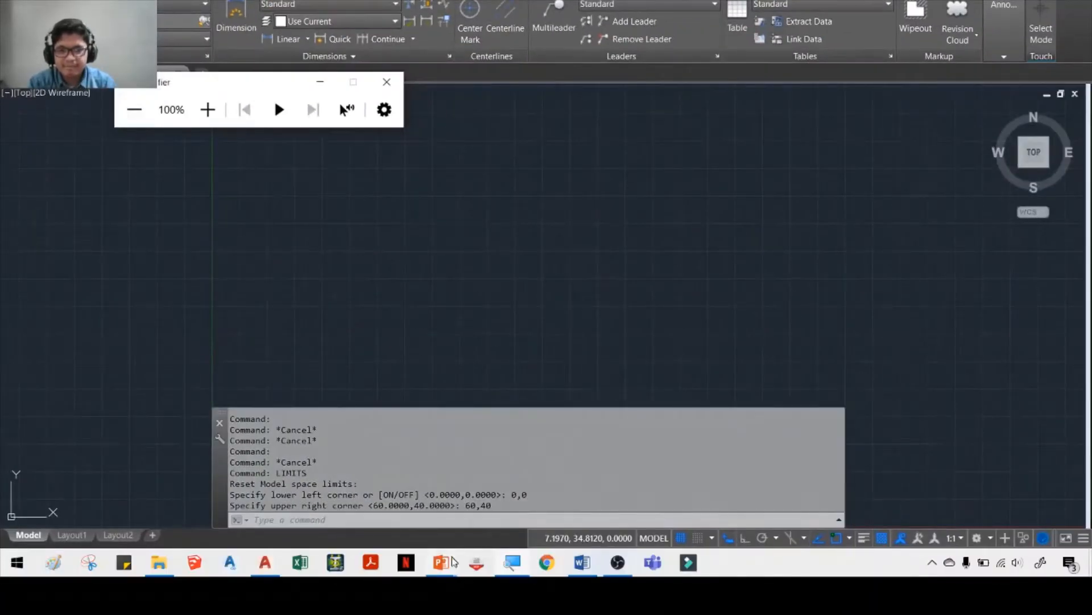
# Switch to the PowerPoint slide show to review the instructions for disabling Dynamic Input mode.
pyautogui.click(452, 560)
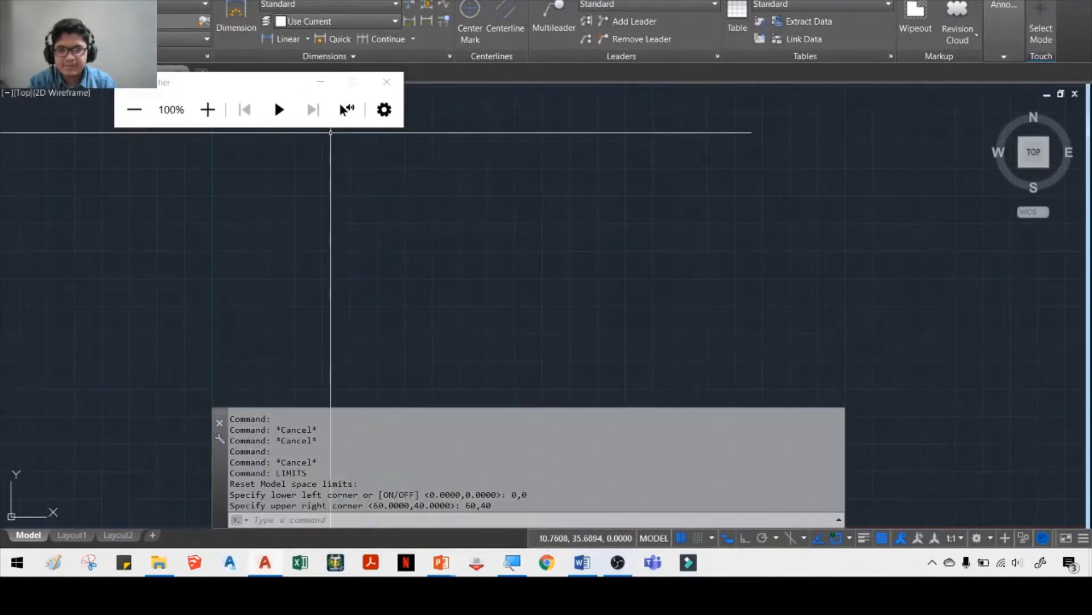
pyautogui.click(443, 559)
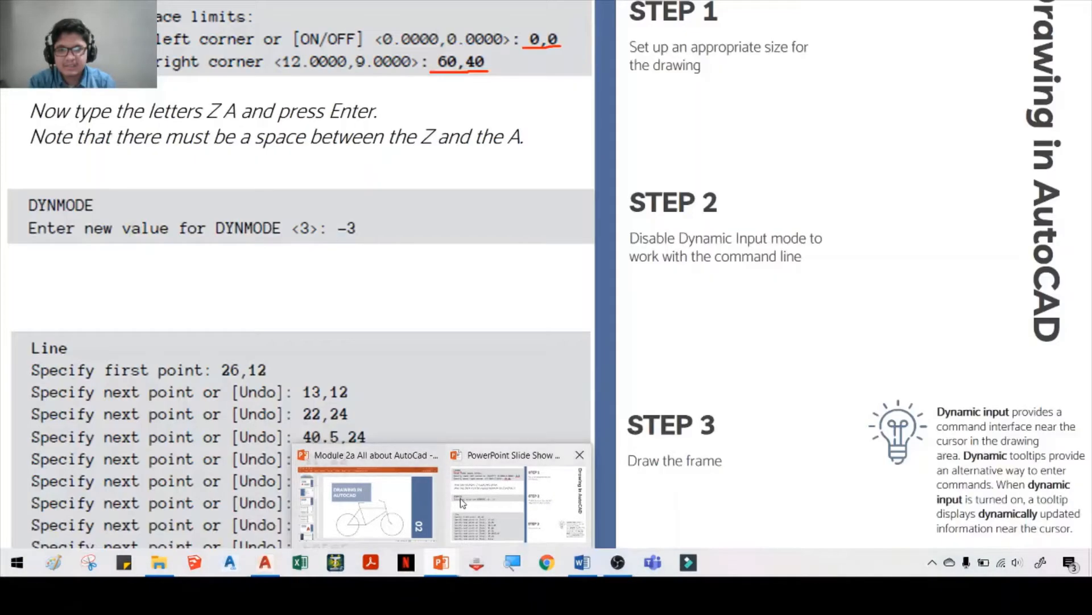
pyautogui.click(462, 502)
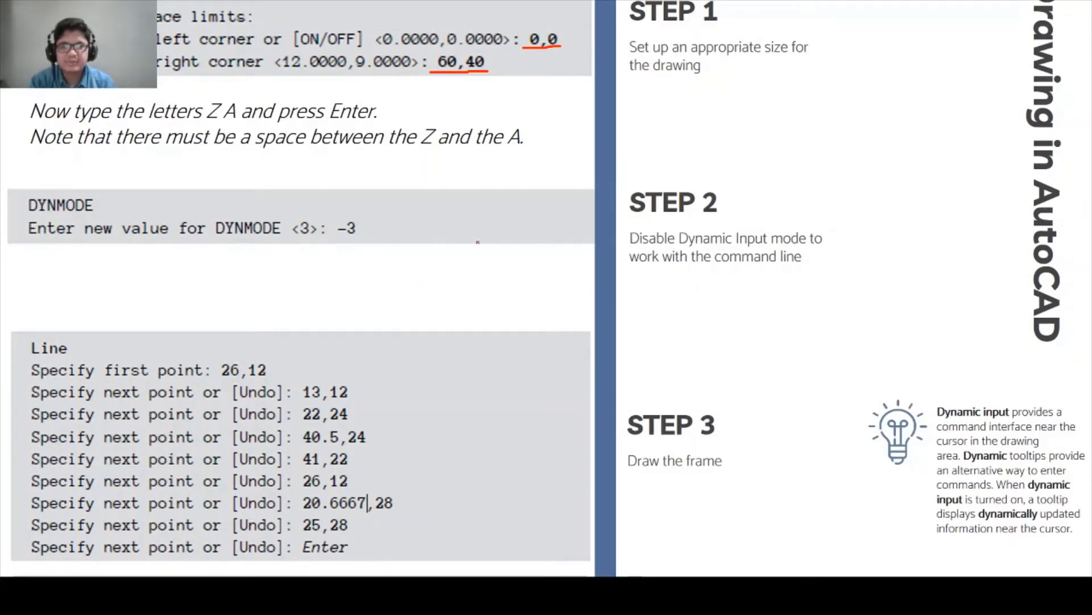
# Return to AutoCAD and examine how dynamic input handles a selection window and LINE command entry at the cursor, cancelling each trial.
pyautogui.hotkey('alt', 'Tab')
pyautogui.click(436, 206)
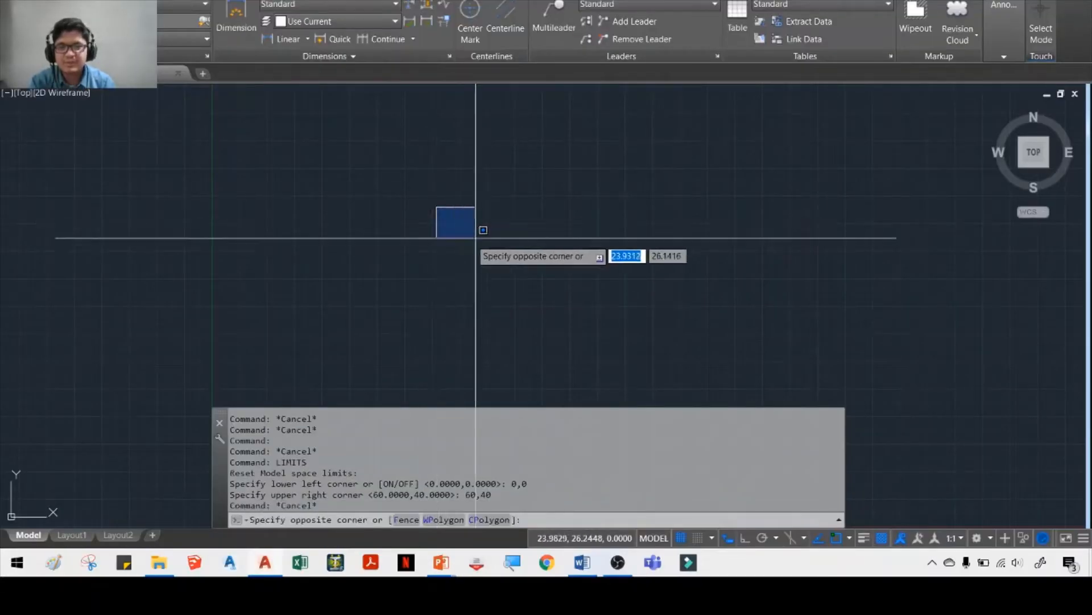
pyautogui.press('Escape')
pyautogui.write('LINE')
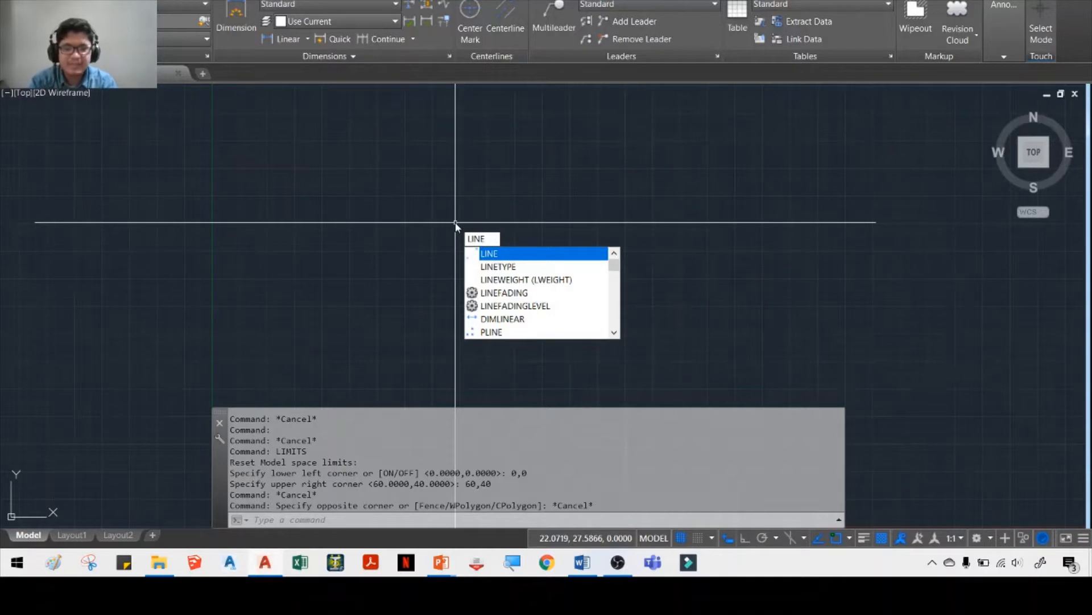
pyautogui.press('Escape')
pyautogui.write('LIN')
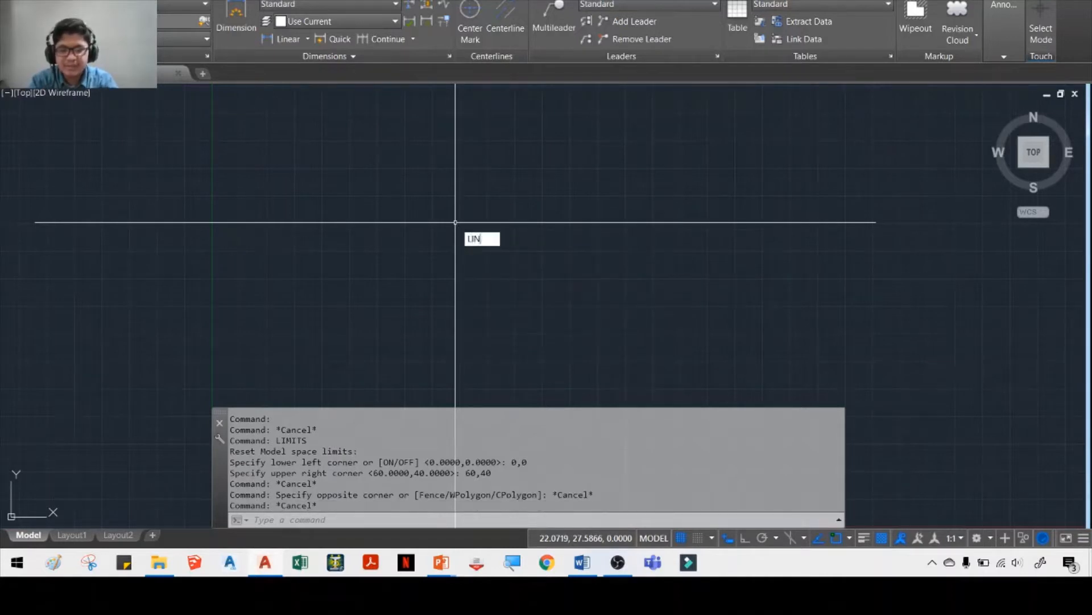
pyautogui.write('E')
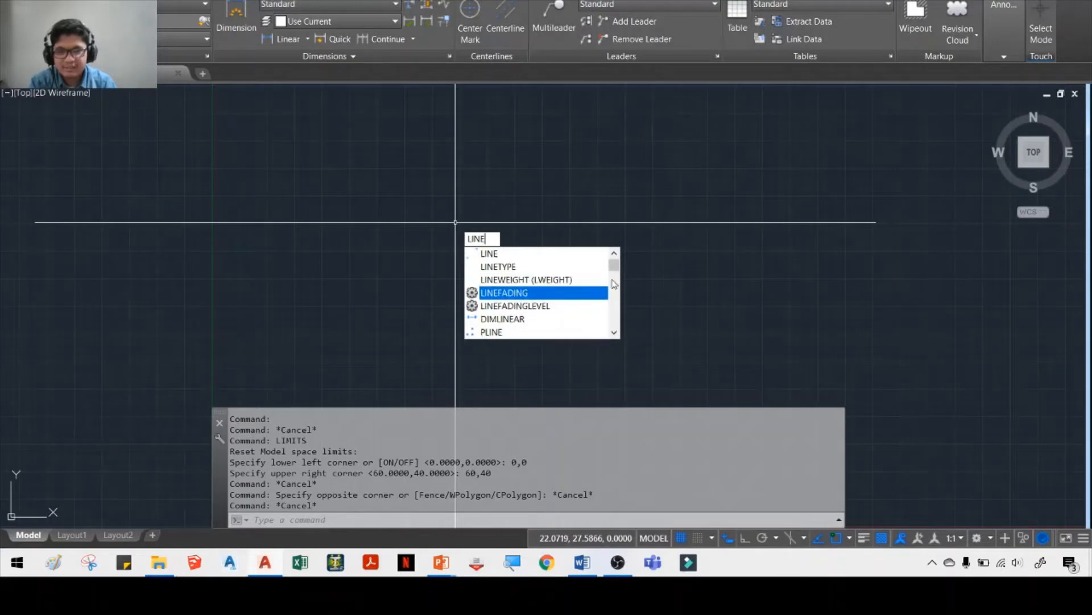
pyautogui.moveTo(614, 266)
pyautogui.mouseDown()
pyautogui.moveTo(620, 317)
pyautogui.moveTo(614, 252)
pyautogui.mouseUp()
pyautogui.press('Escape')
pyautogui.press('Escape')
pyautogui.write('LINE')
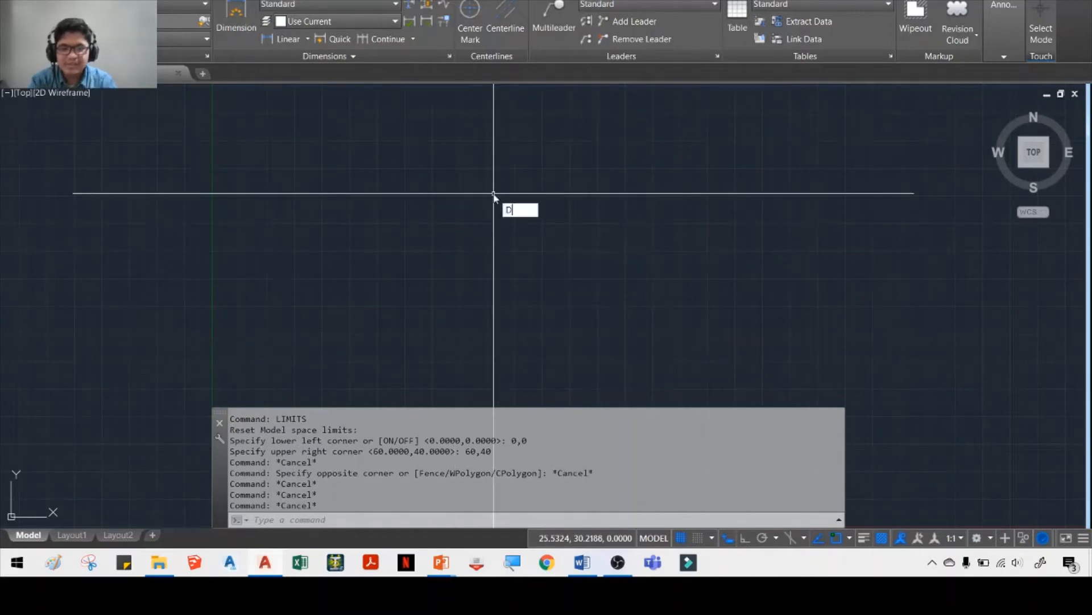
pyautogui.press('Escape')
# Check the DYNMODE instruction on the slide and disable dynamic input in AutoCAD by setting DYNMODE to -3.
pyautogui.hotkey('alt', 'Tab')
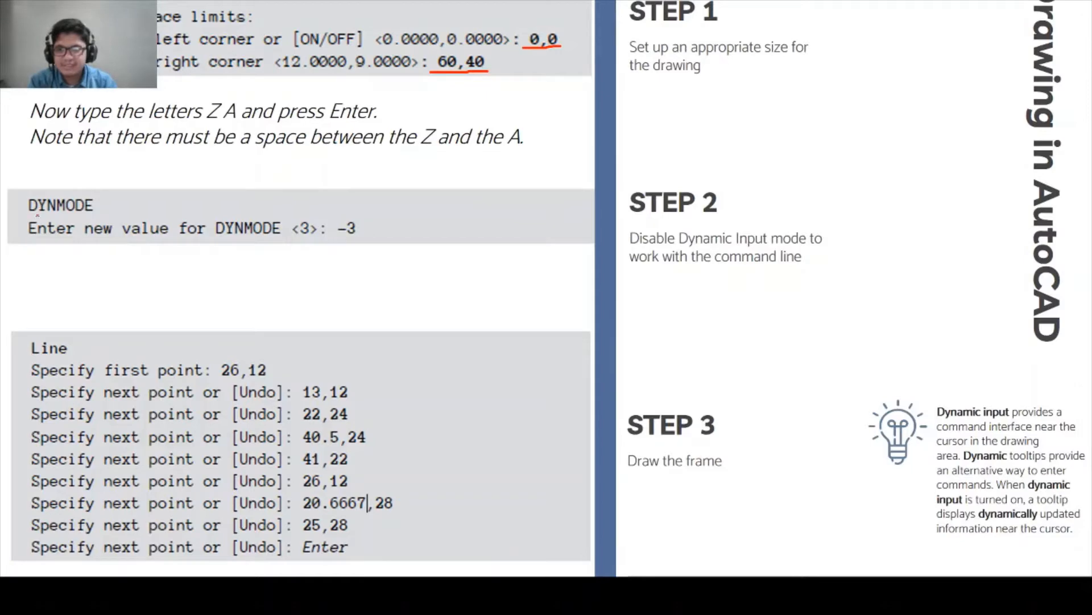
pyautogui.hotkey('alt', 'Tab')
pyautogui.write('DYNMO')
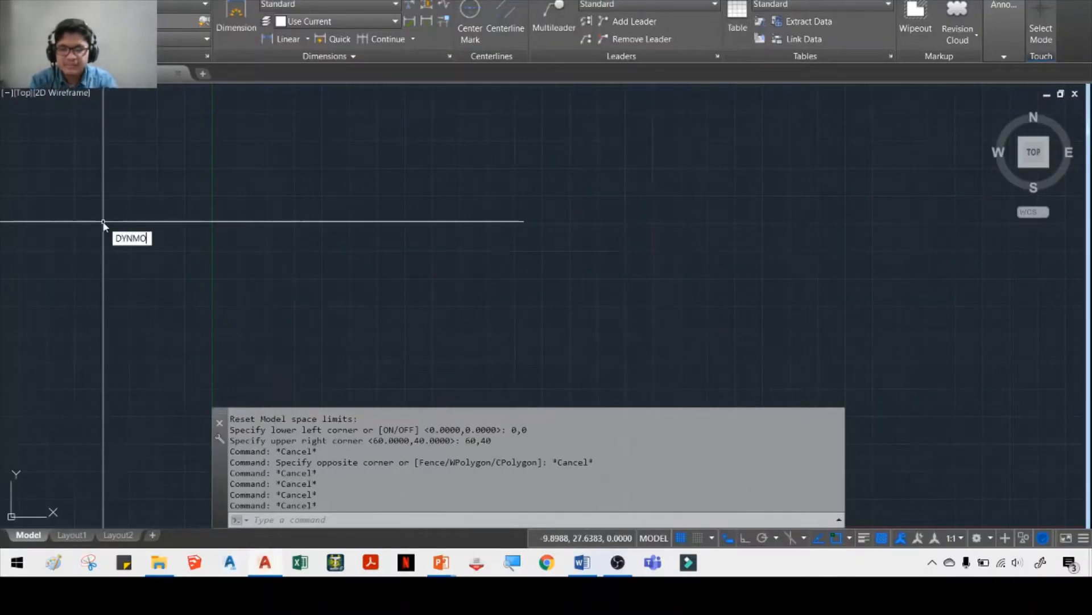
pyautogui.write('DE')
pyautogui.press('Return')
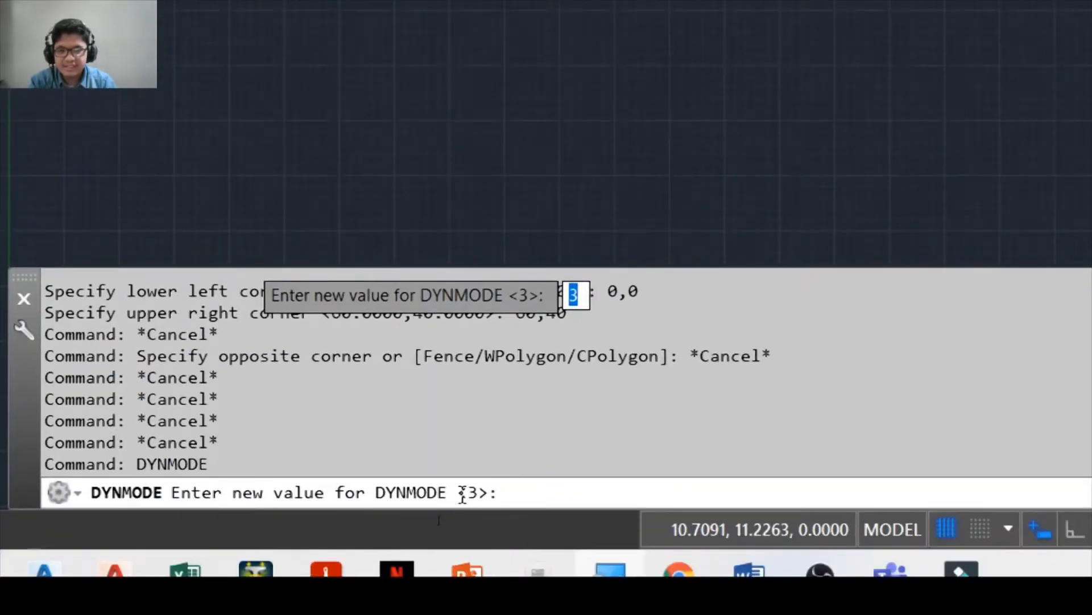
pyautogui.click(477, 492)
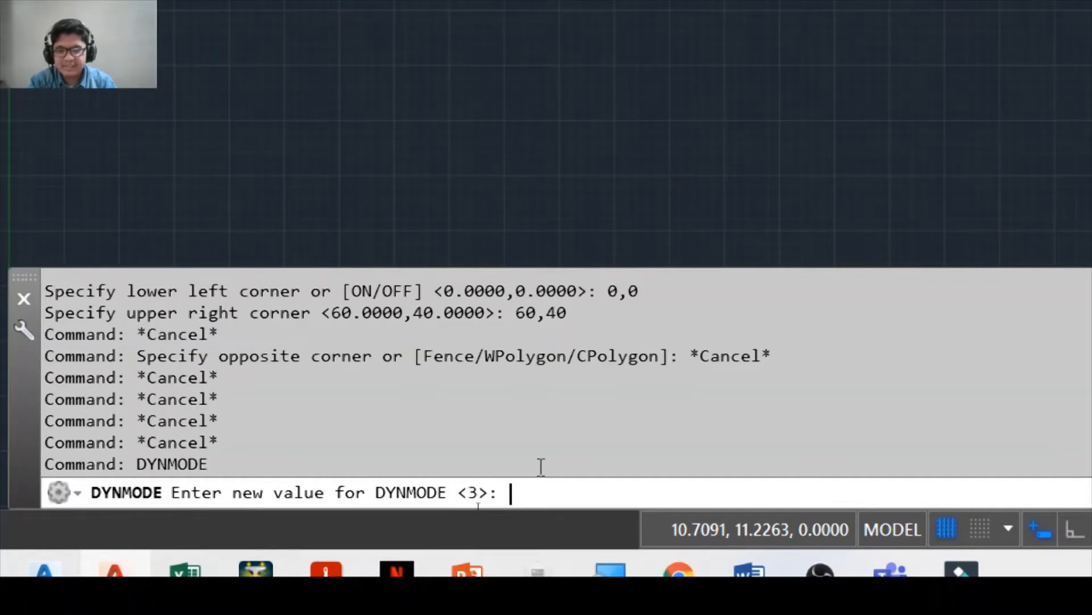
pyautogui.write('-3')
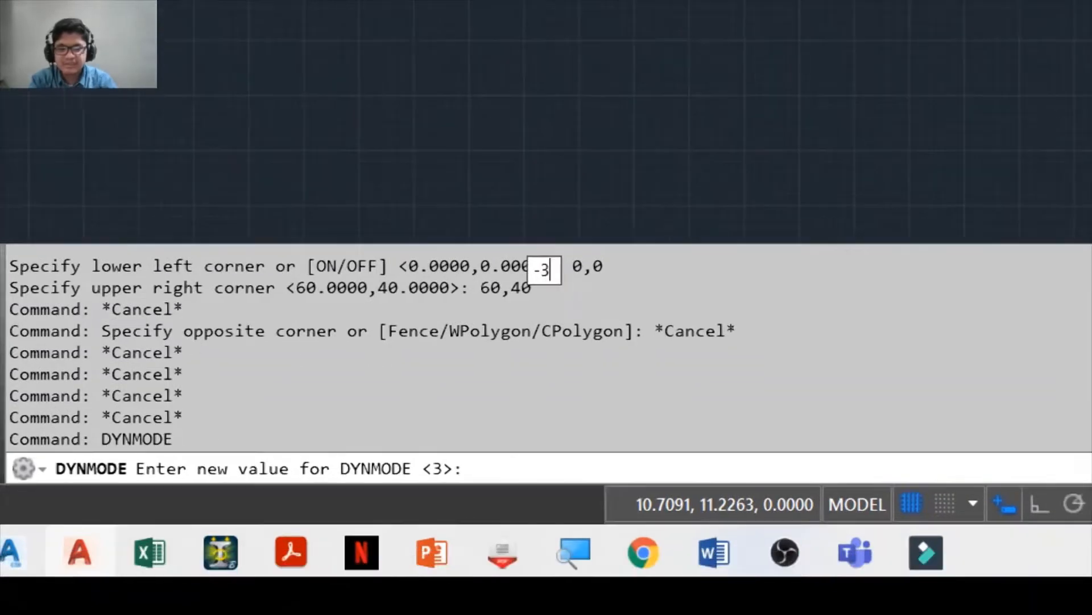
pyautogui.press('Return')
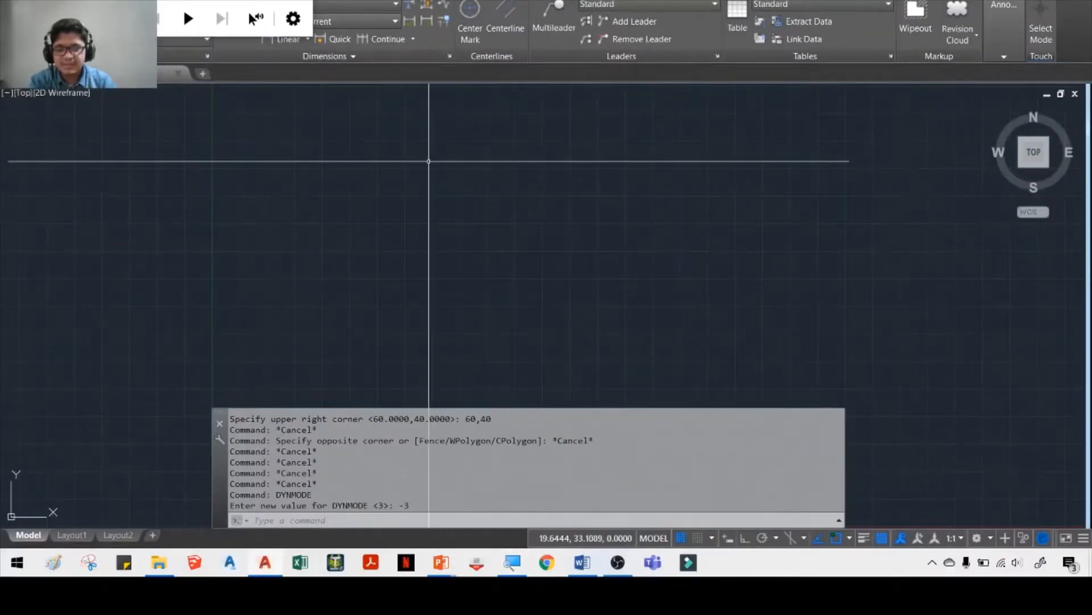
# Examine where the LINE command is entered with dynamic input disabled, cancelling each trial entry.
pyautogui.press('Escape')
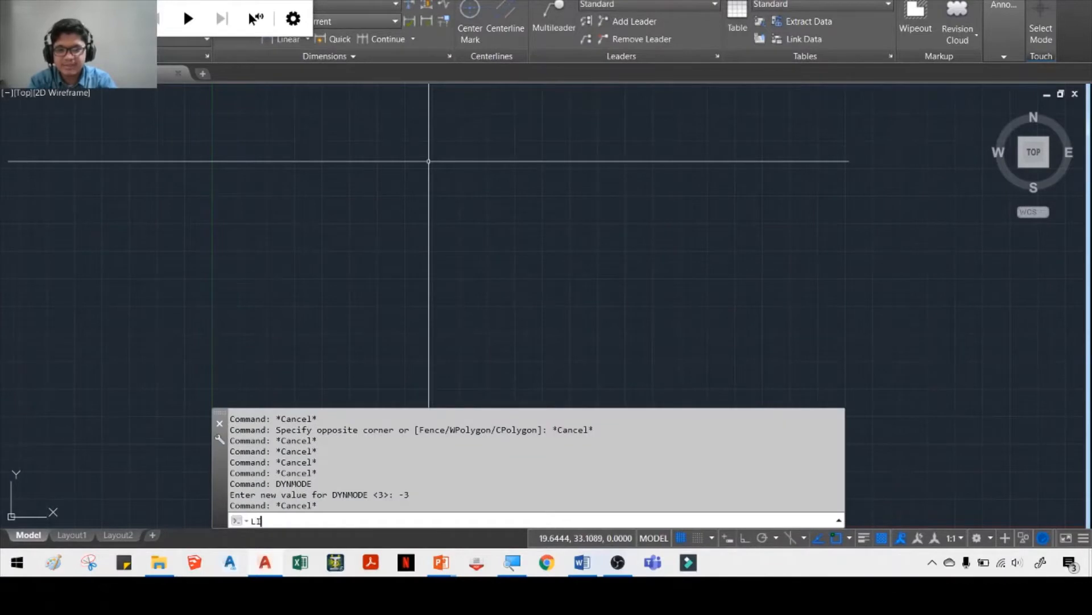
pyautogui.press('Escape')
pyautogui.press('Escape')
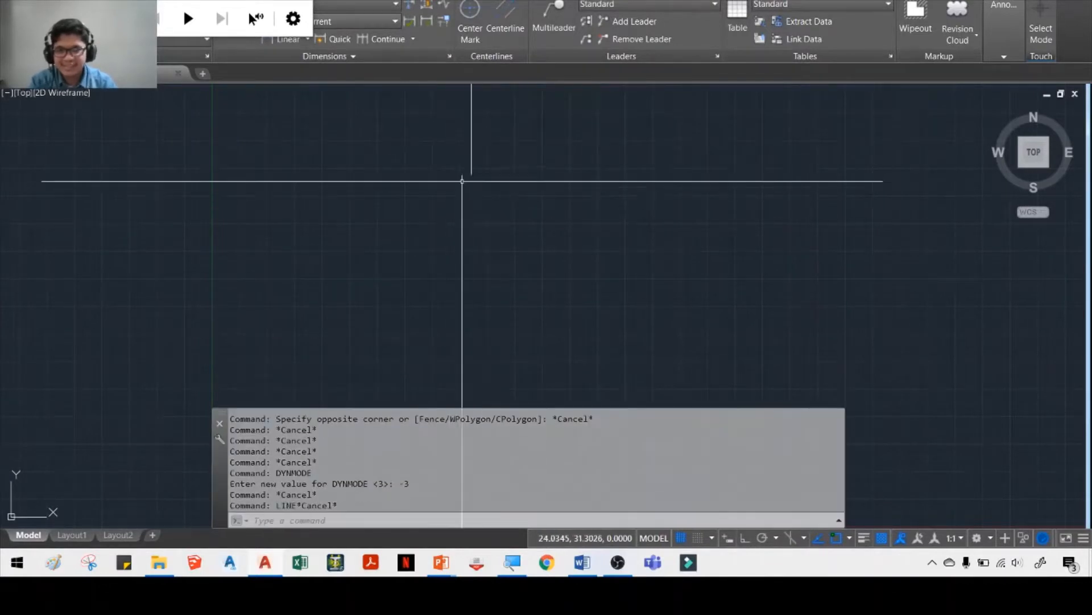
pyautogui.write('LINE')
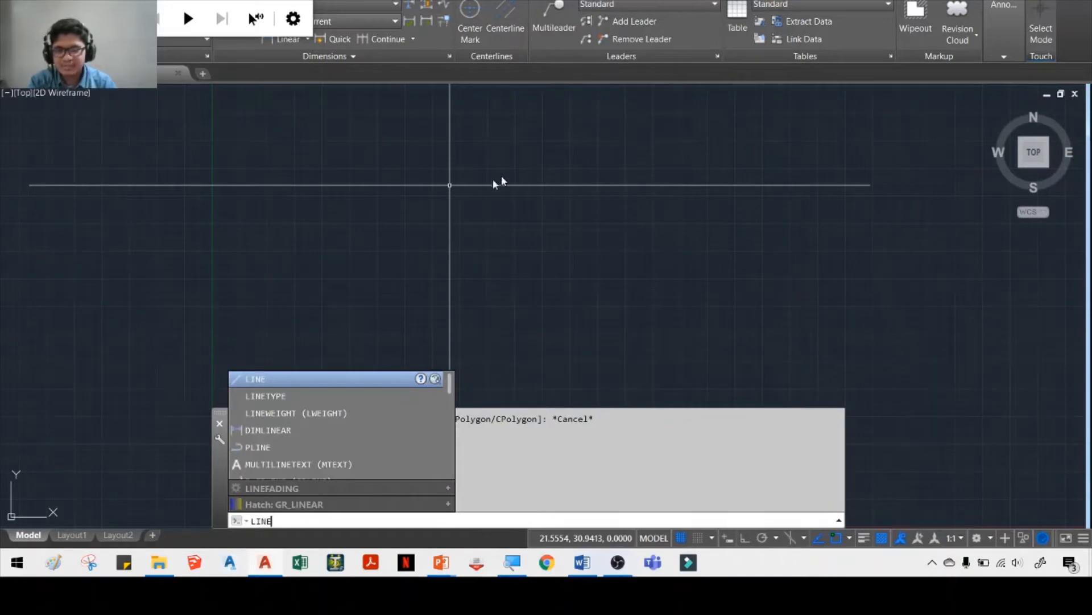
pyautogui.press('Escape')
pyautogui.press('Escape')
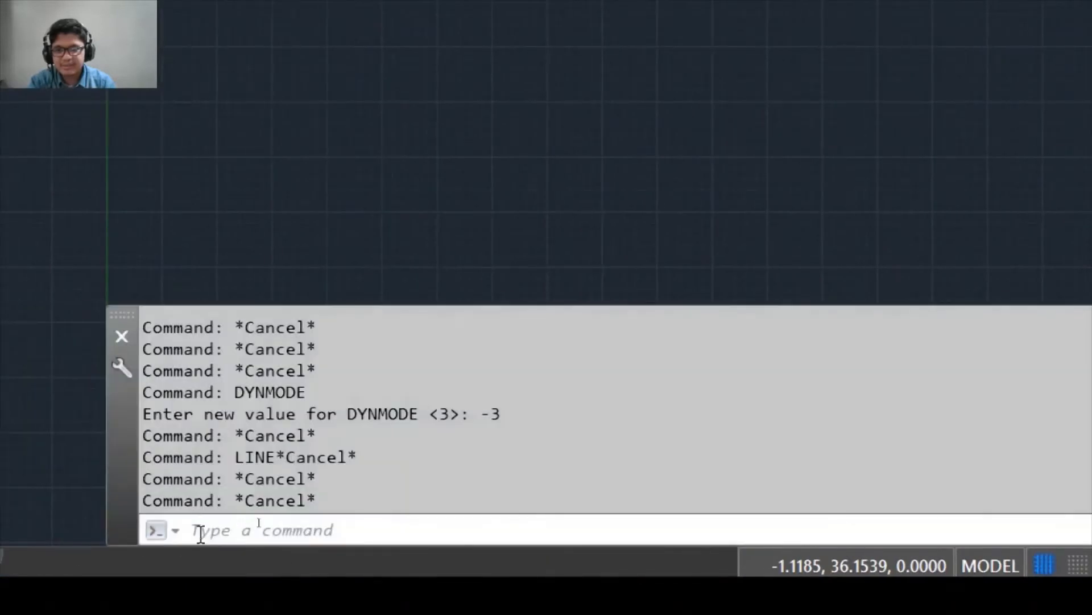
# Switch to the PowerPoint slide and circle the note about entering Z A with a space between the letters.
pyautogui.click(201, 532)
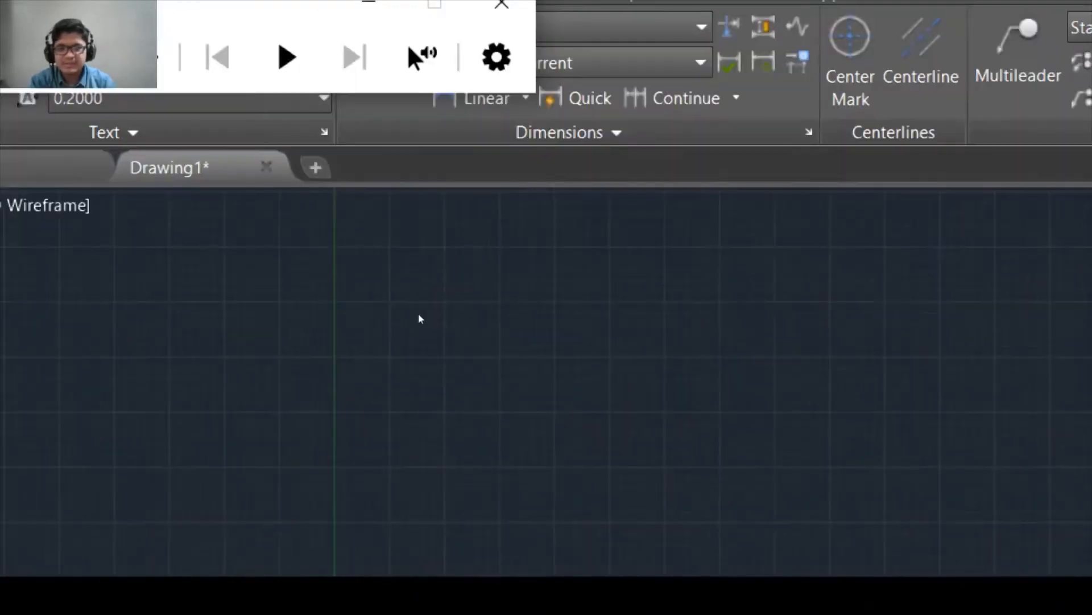
pyautogui.hotkey('alt', 'Tab')
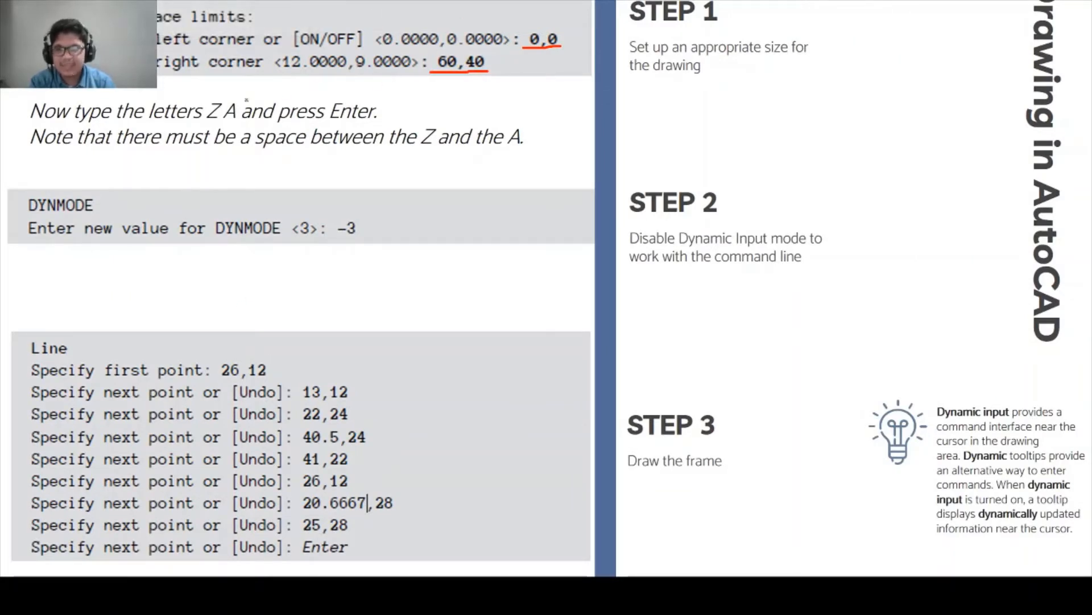
pyautogui.moveTo(23, 91); pyautogui.dragTo(545, 102)
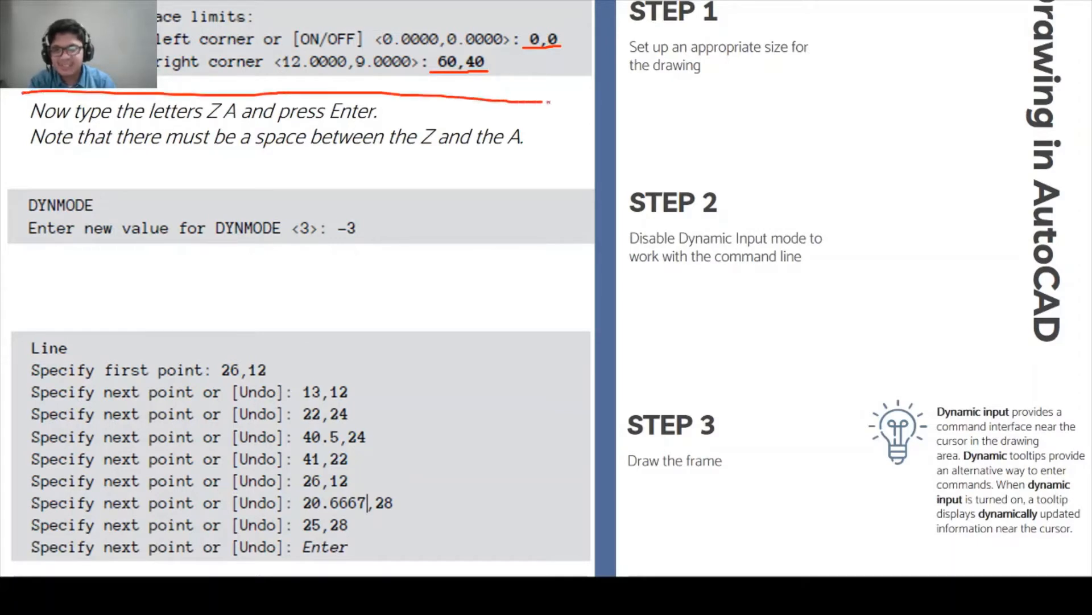
pyautogui.moveTo(567, 161); pyautogui.dragTo(5, 153)
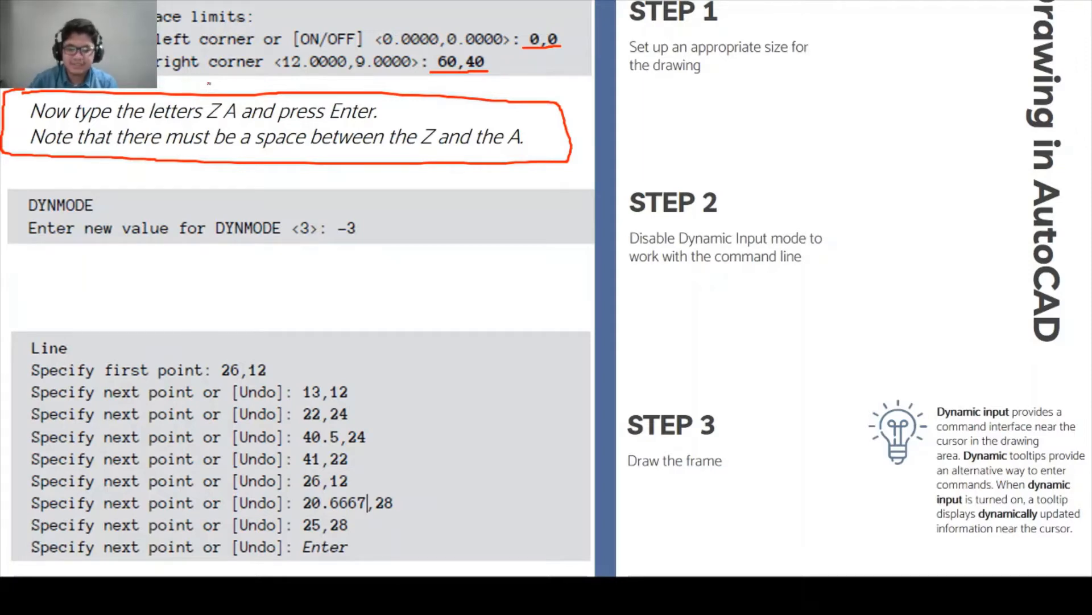
# Return to AutoCAD and run ZOOM with the All option to fit the drawing limits in view.
pyautogui.hotkey('alt', 'Tab')
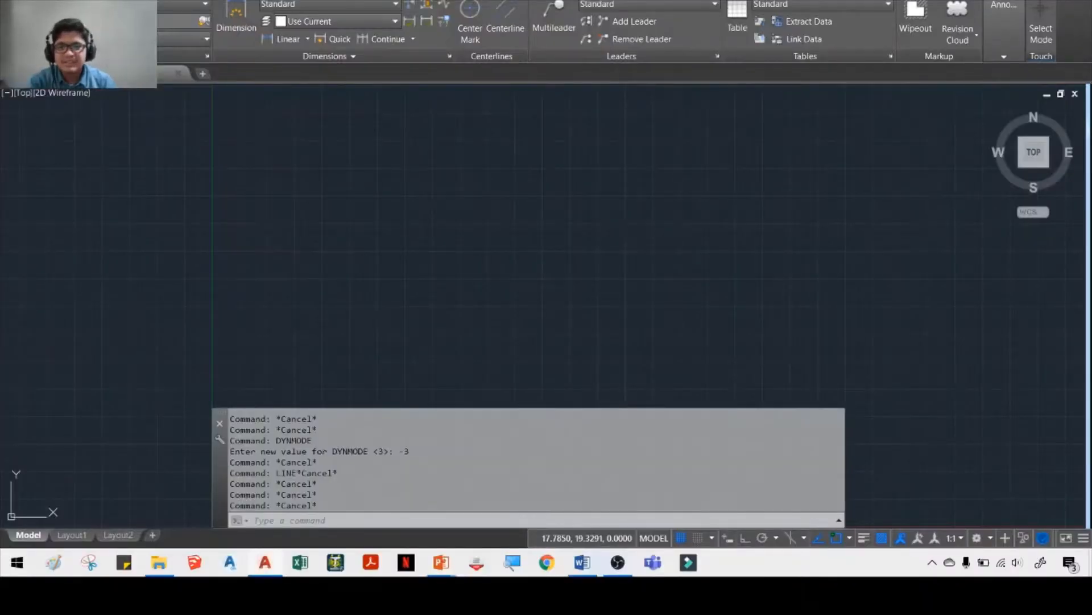
pyautogui.press('Escape')
pyautogui.click(310, 518)
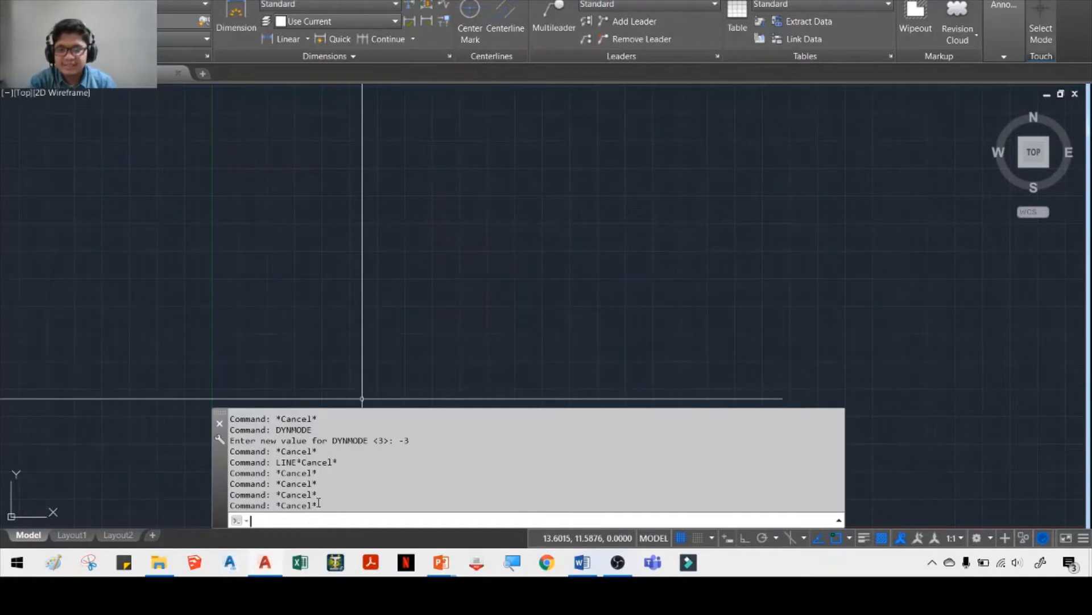
pyautogui.write('z')
pyautogui.press('Return')
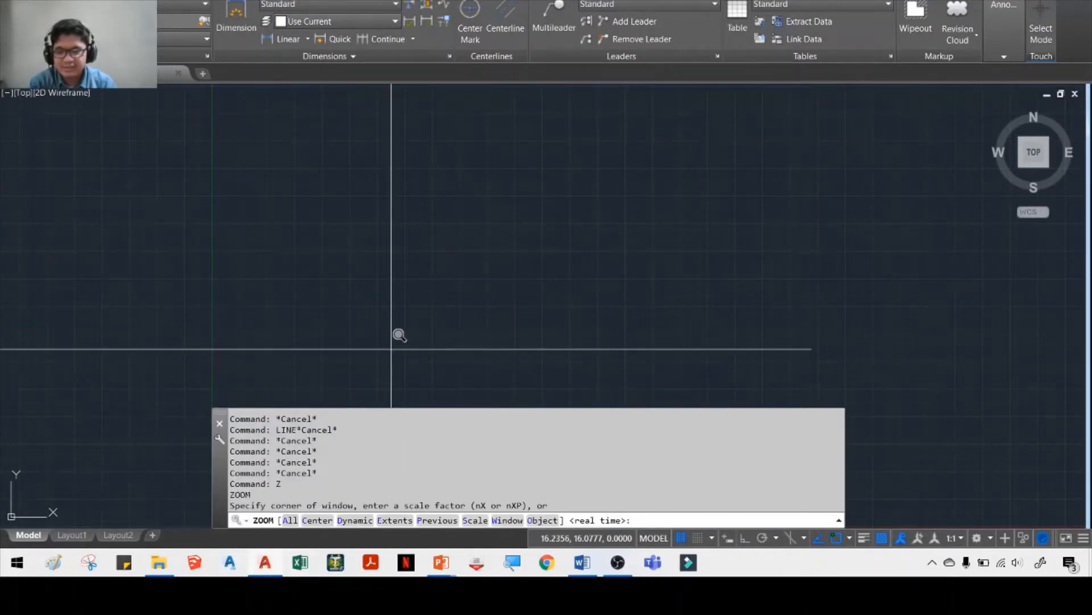
pyautogui.write('A')
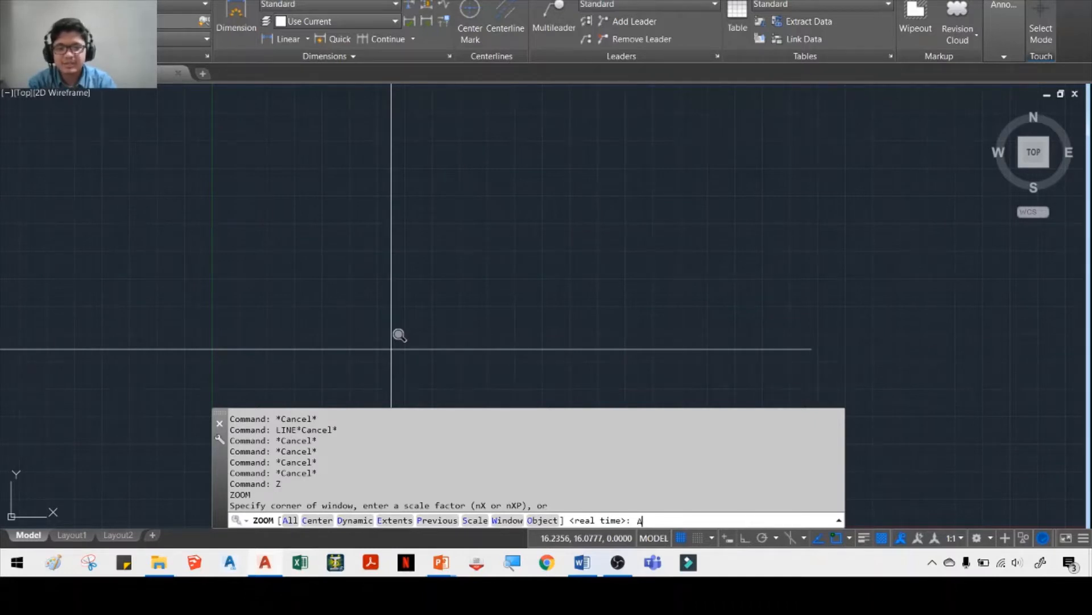
pyautogui.press('Return')
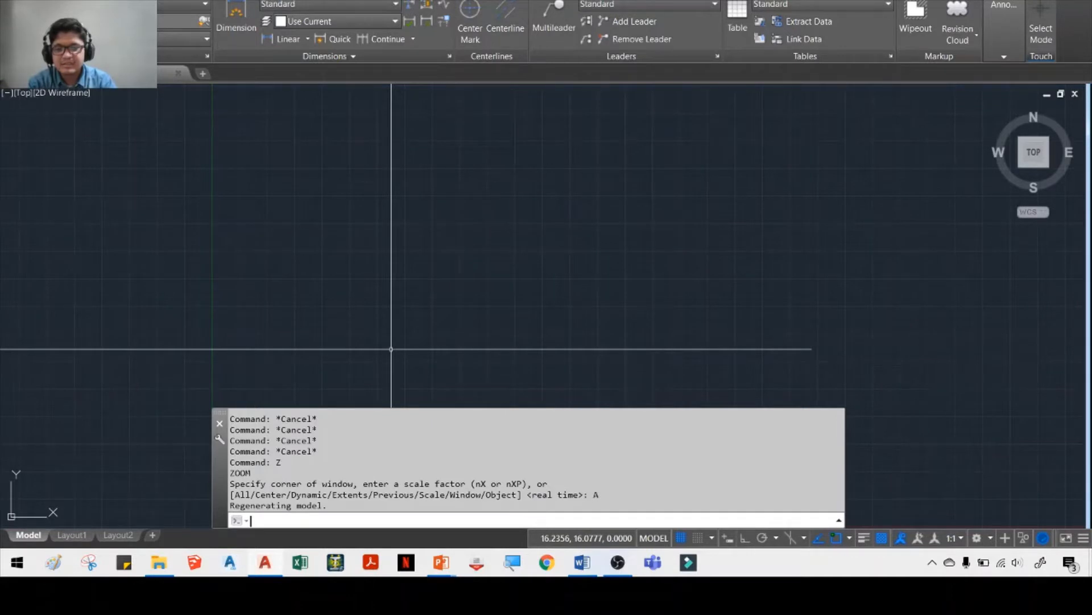
# Rerun LIMITS accepting the default corners 0,0 and 60,40, and apply ZOOM All to the drawing.
pyautogui.write('LIMITS')
pyautogui.press('Return')
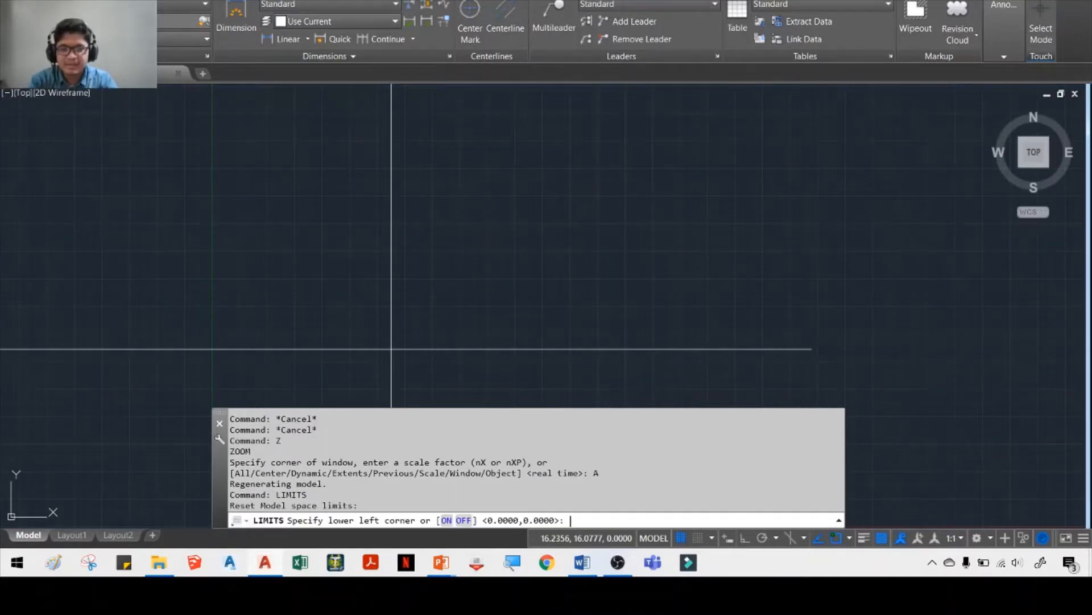
pyautogui.press('Return')
pyautogui.press('Return')
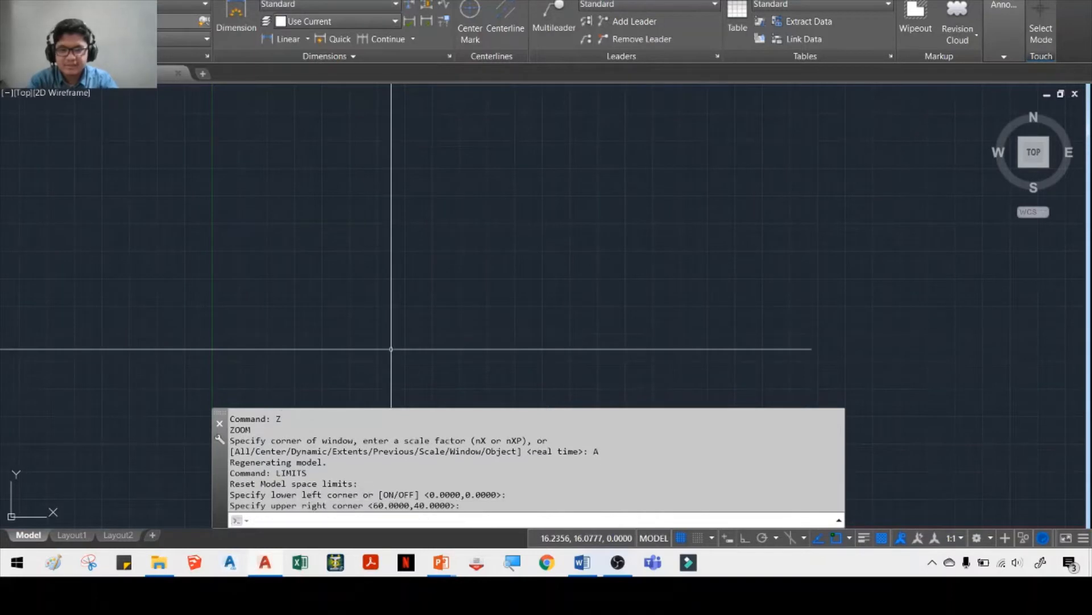
pyautogui.write('zoo')
pyautogui.press('Return')
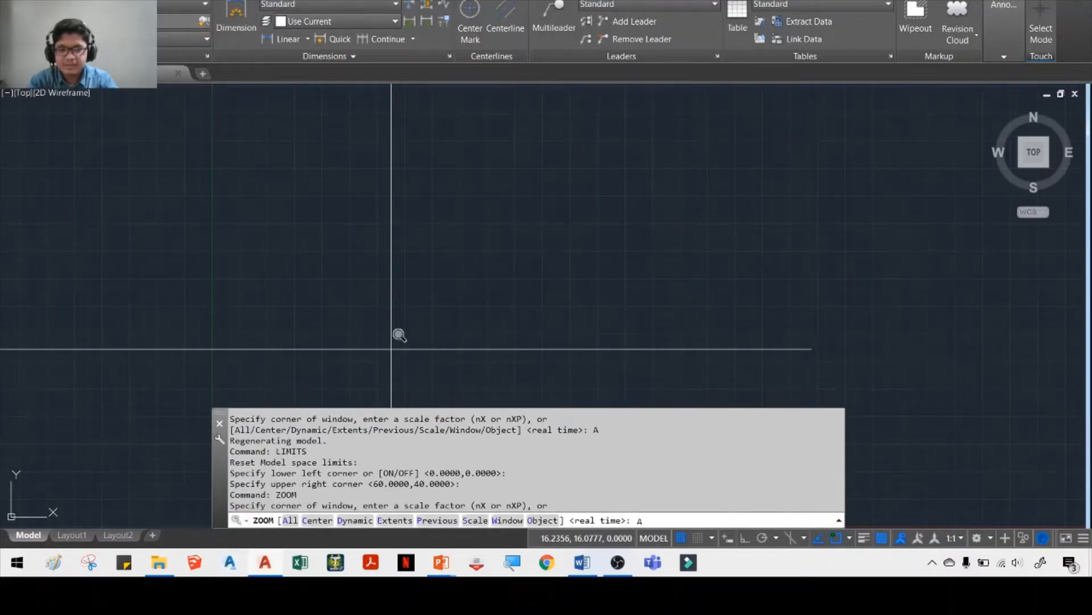
pyautogui.write('A')
pyautogui.press('Return')
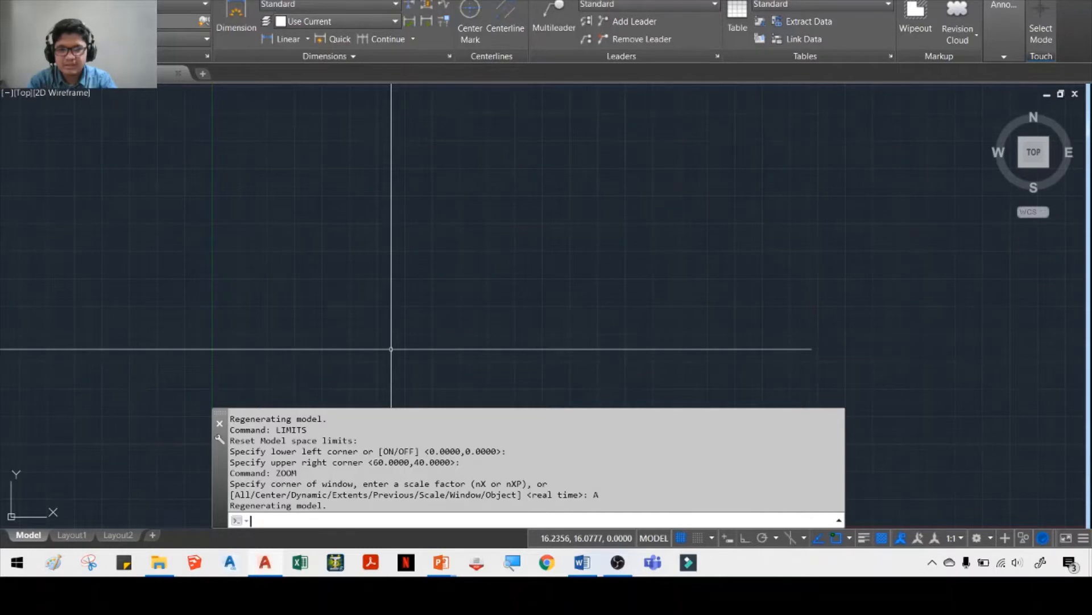
# Zoom in on the drawing area and restore the full view with ZOOM All, keeping the Command Line window open.
pyautogui.scroll(2, 391, 349)
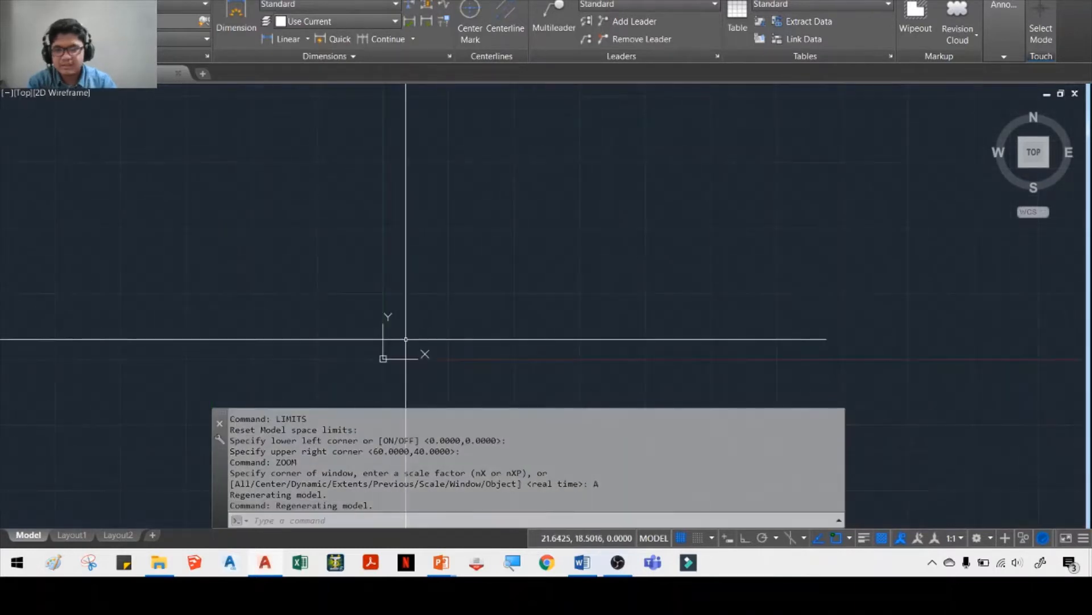
pyautogui.write('Z')
pyautogui.press('Return')
pyautogui.write('A')
pyautogui.press('Return')
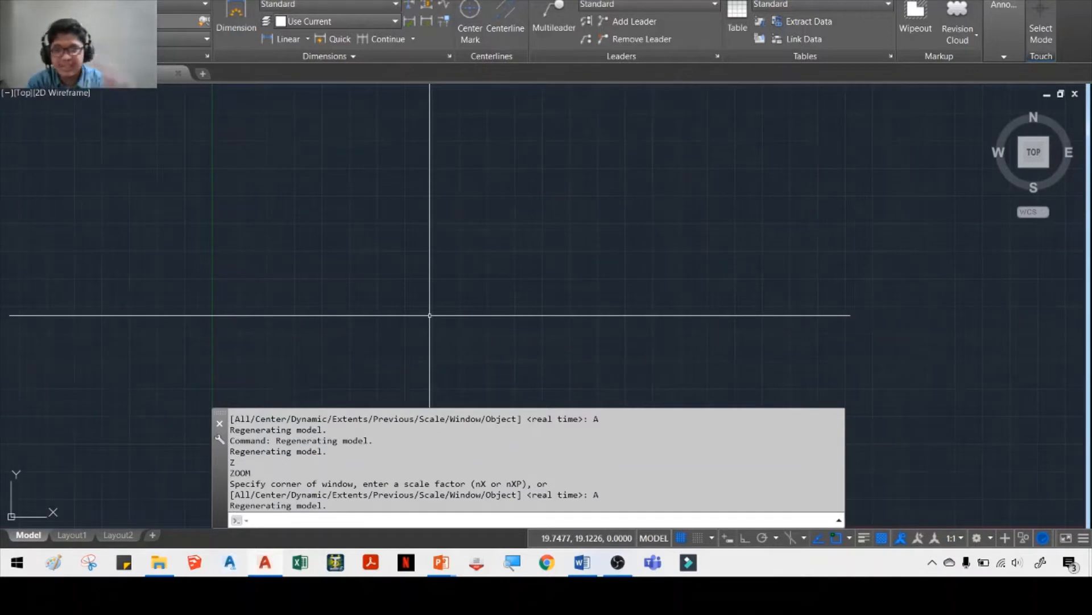
pyautogui.click(220, 424)
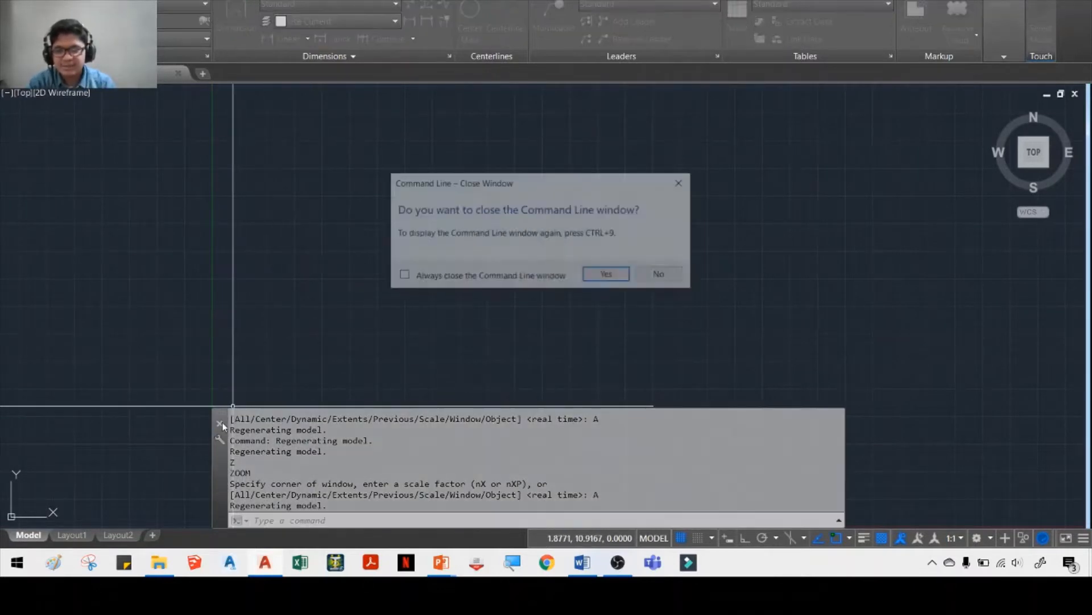
pyautogui.click(661, 276)
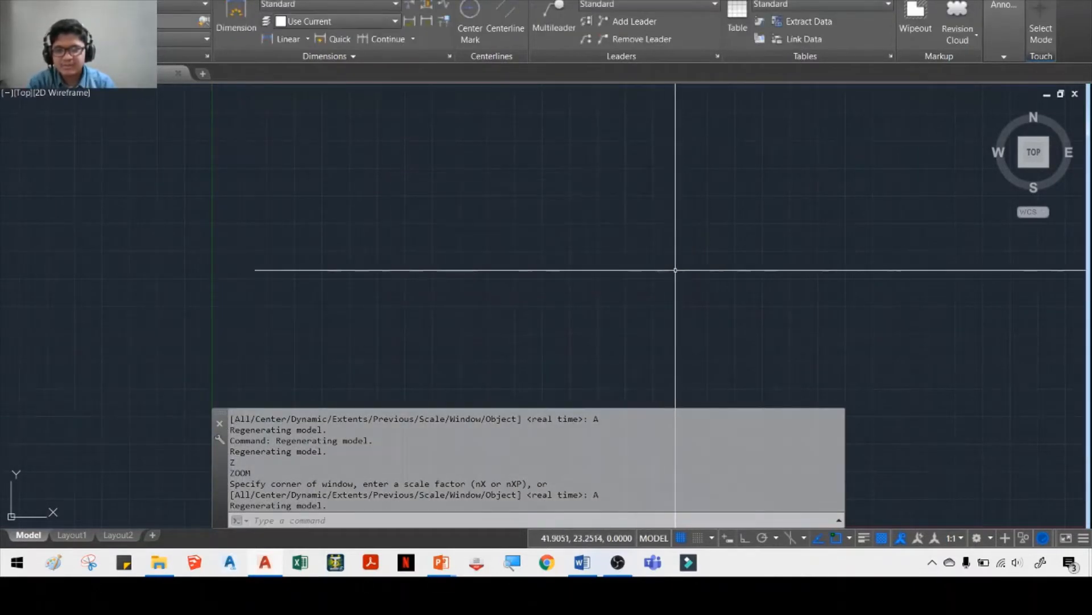
# Circle the first point on the PowerPoint slide and start a LINE in AutoCAD at 26,12.
pyautogui.hotkey('alt', 'Tab')
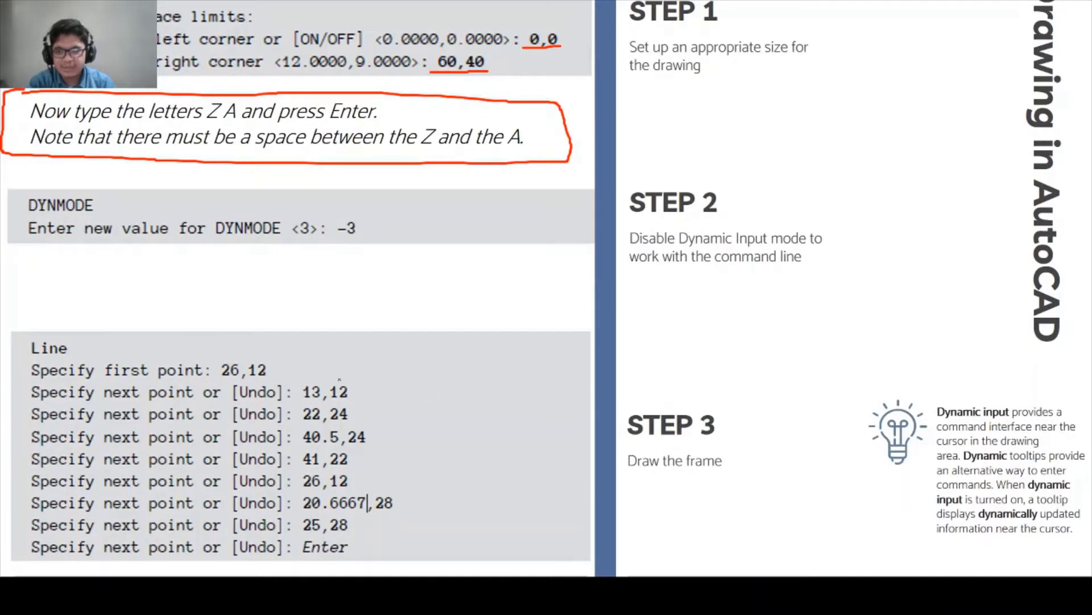
pyautogui.moveTo(251, 352)
pyautogui.mouseDown()
pyautogui.moveTo(283, 380)
pyautogui.moveTo(206, 373)
pyautogui.mouseUp()
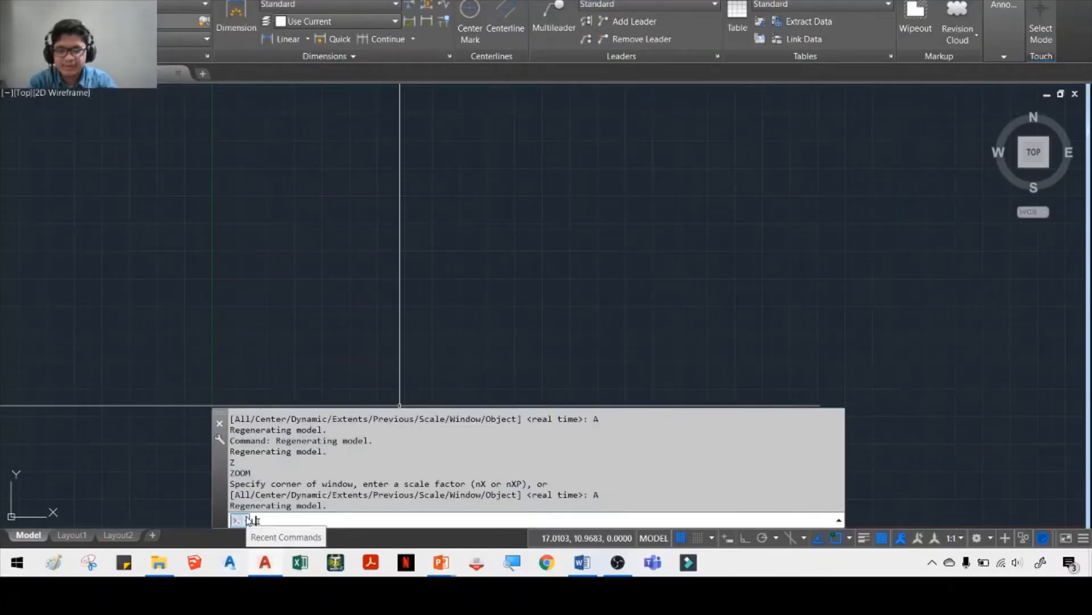
pyautogui.click(249, 520)
pyautogui.write('LINES')
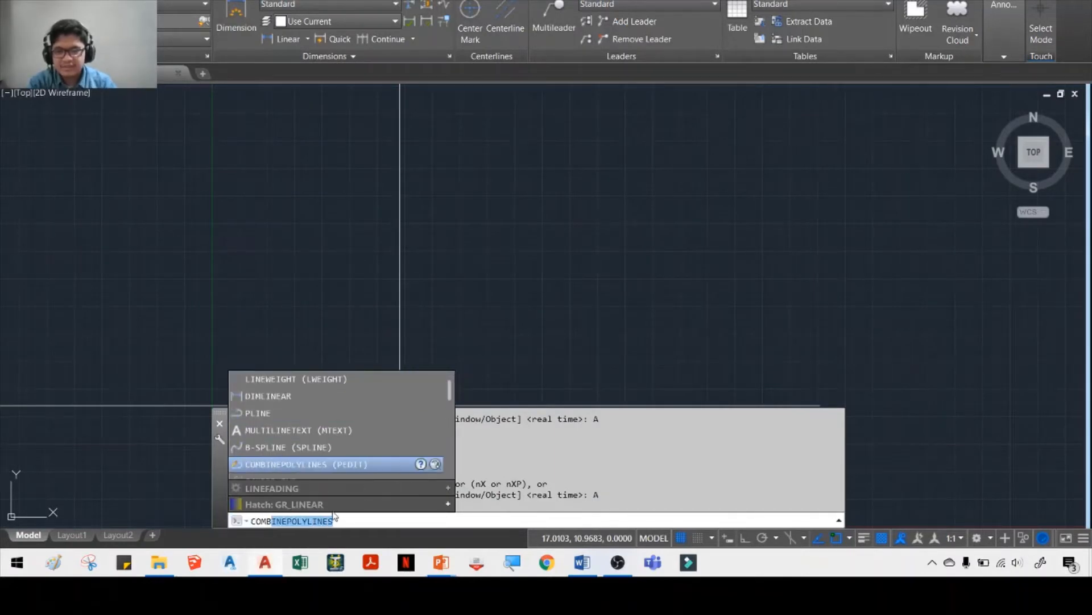
pyautogui.press('Escape')
pyautogui.write('LINE')
pyautogui.press('Return')
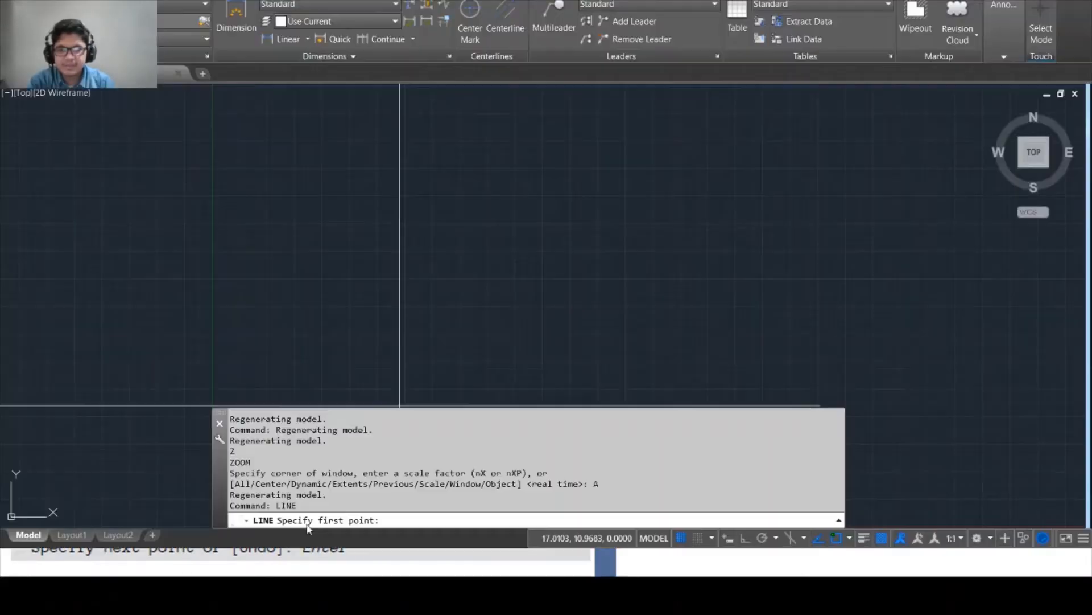
pyautogui.write('26,12')
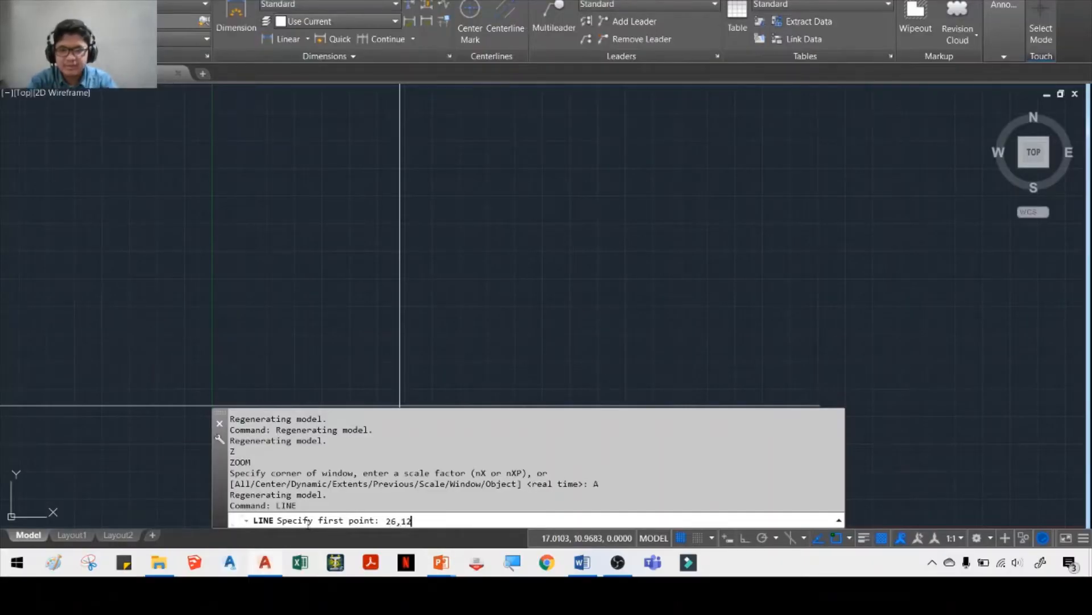
pyautogui.press('Return')
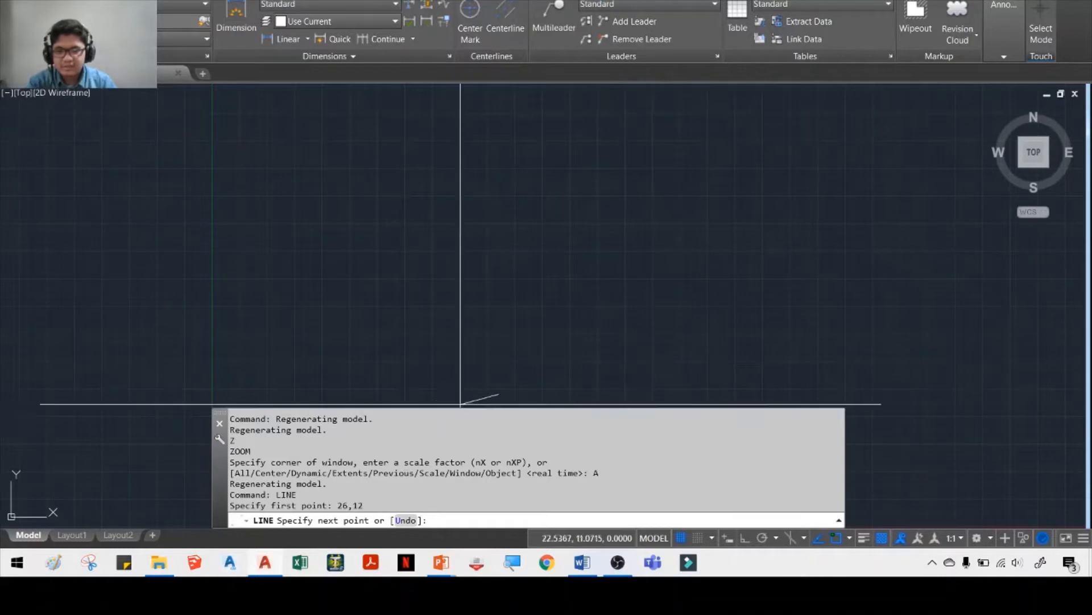
# Shorten the Command Line window and draw the first frame segment to the slide's next point, 13,12.
pyautogui.moveTo(442, 408); pyautogui.dragTo(442, 478)
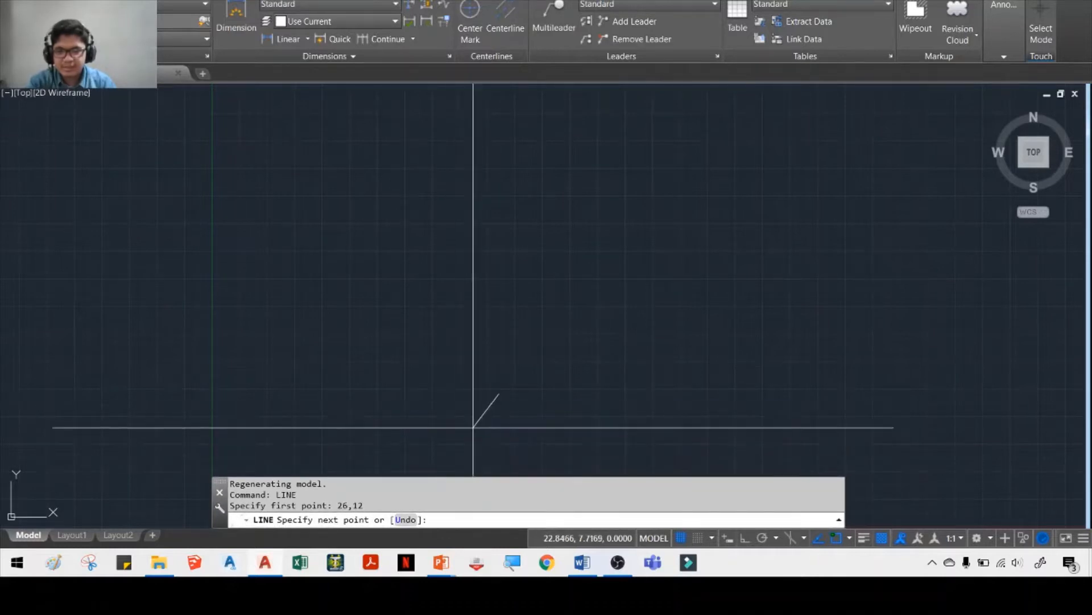
pyautogui.hotkey('alt', 'Tab')
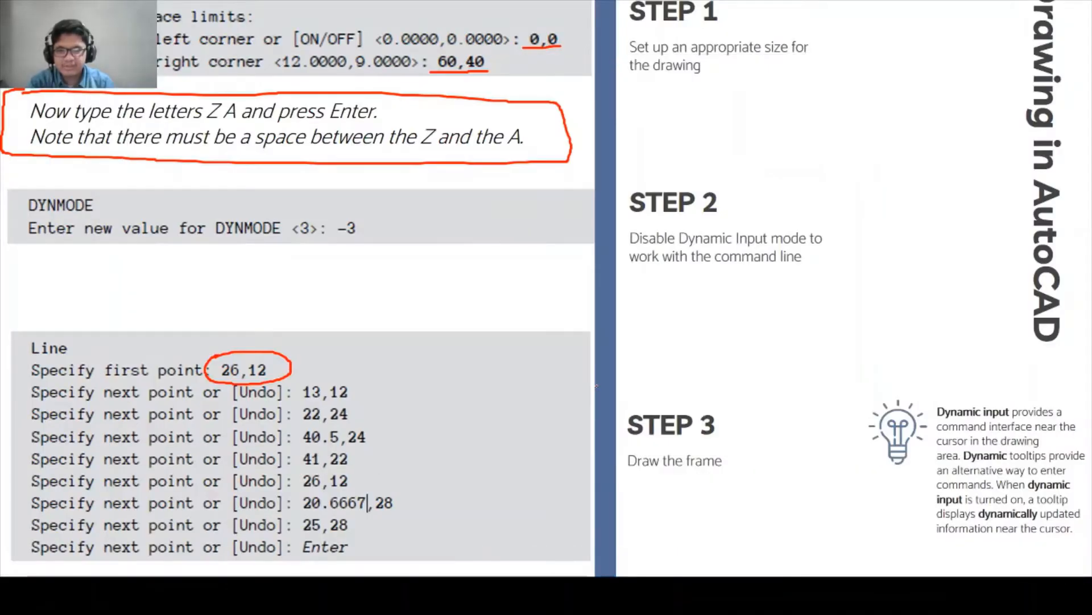
pyautogui.hotkey('alt', 'Tab')
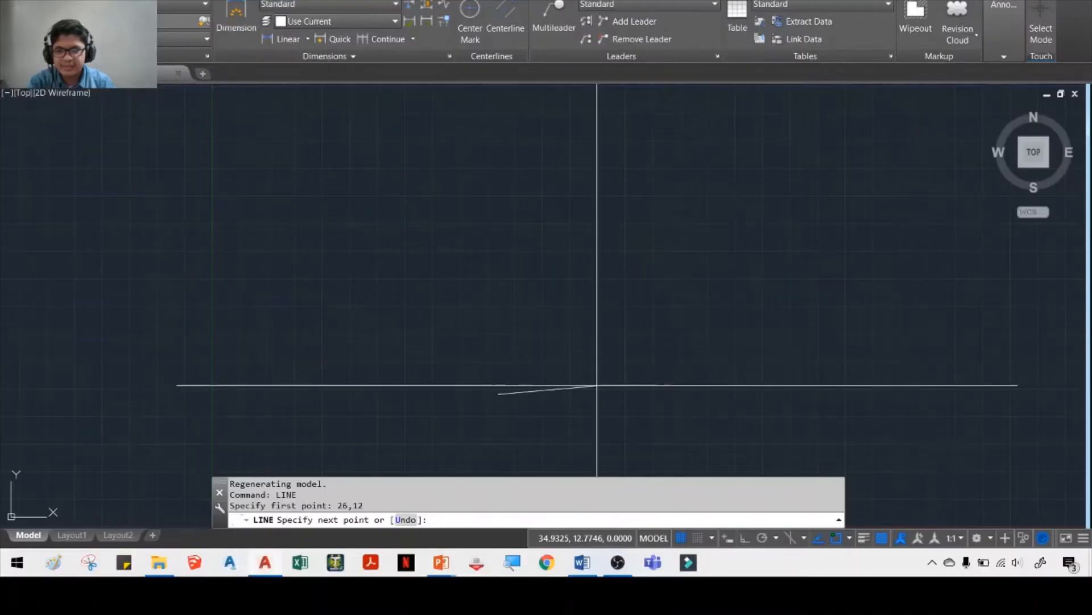
pyautogui.write('13,12')
pyautogui.press('Return')
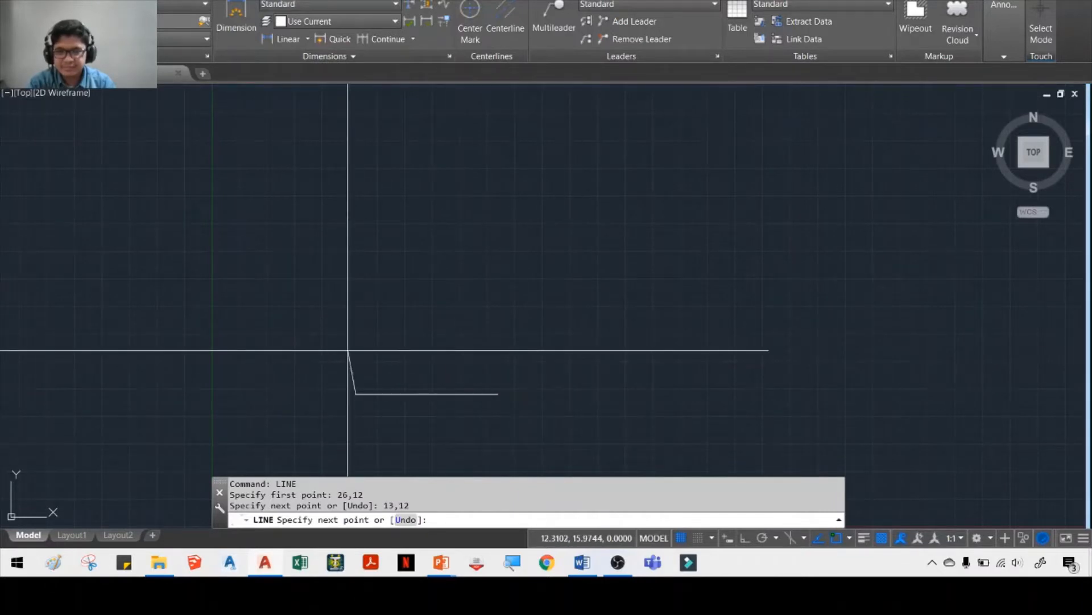
# Mark the third coordinate on the PowerPoint slide and extend the frame line in AutoCAD to 22,24.
pyautogui.hotkey('alt', 'Tab')
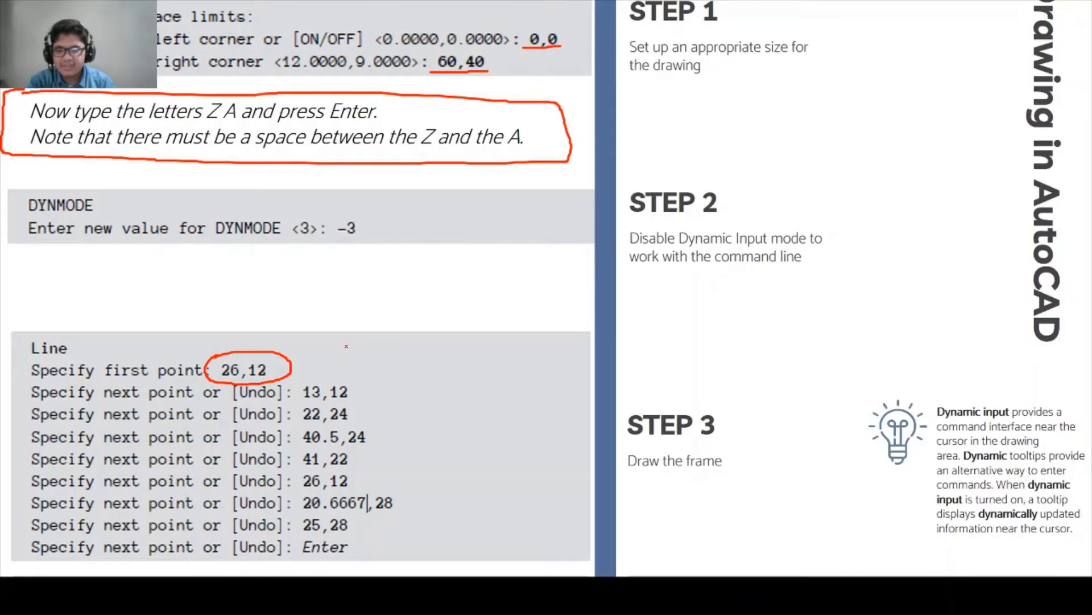
pyautogui.hotkey('alt', 'Tab')
pyautogui.hotkey('alt', 'Tab')
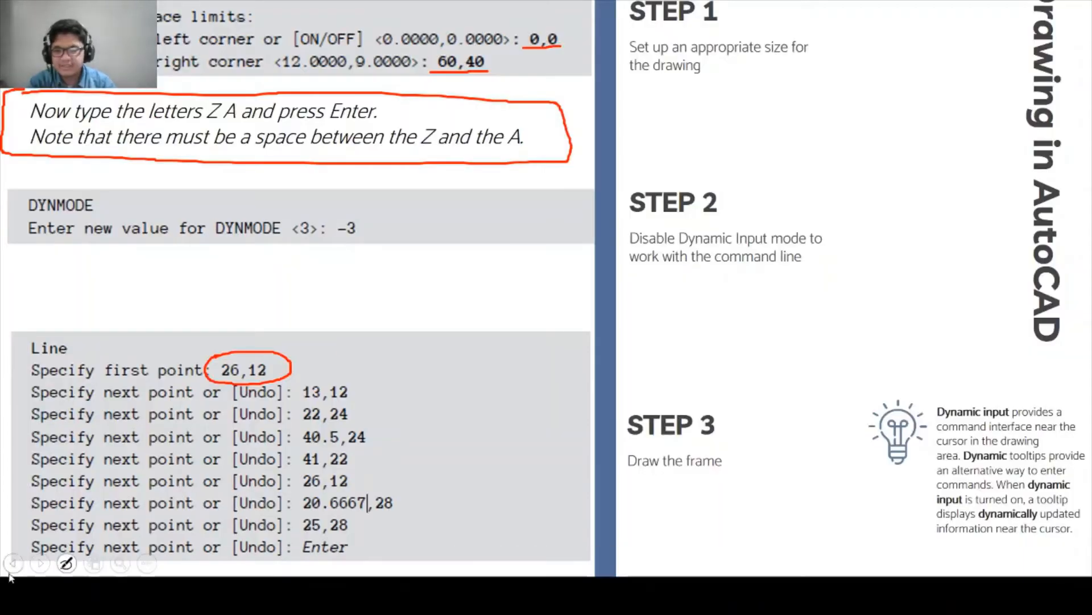
pyautogui.moveTo(366, 403)
pyautogui.mouseDown()
pyautogui.moveTo(329, 403)
pyautogui.moveTo(361, 429)
pyautogui.moveTo(370, 417)
pyautogui.mouseUp()
pyautogui.hotkey('alt', 'Tab')
pyautogui.write('22,2')
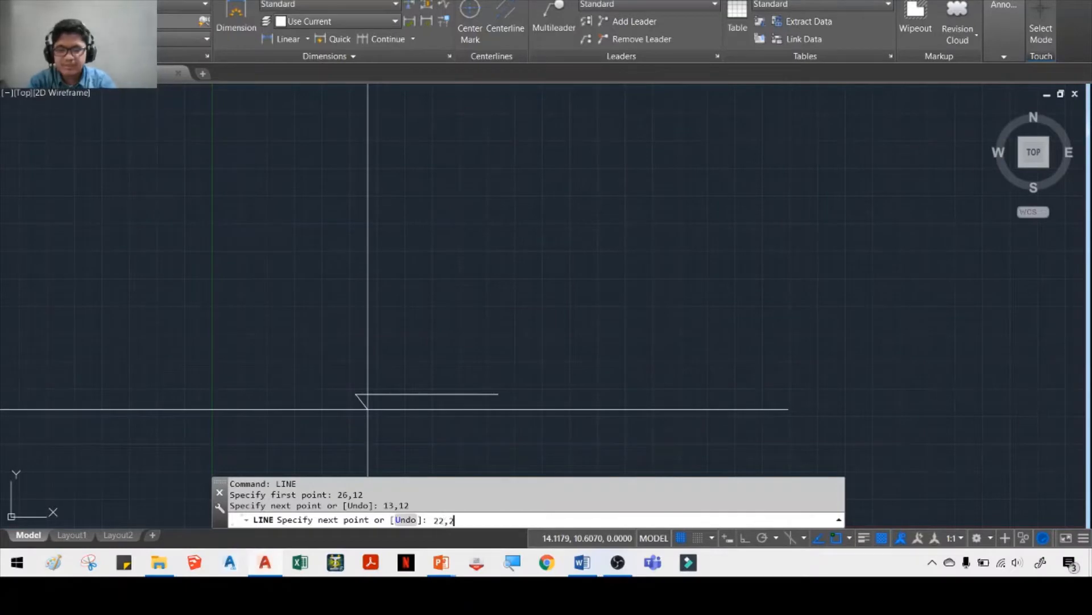
pyautogui.press('Return')
# Read the next coordinate on the slide and continue the frame line in AutoCAD to 40.5,24.
pyautogui.hotkey('alt', 'Tab')
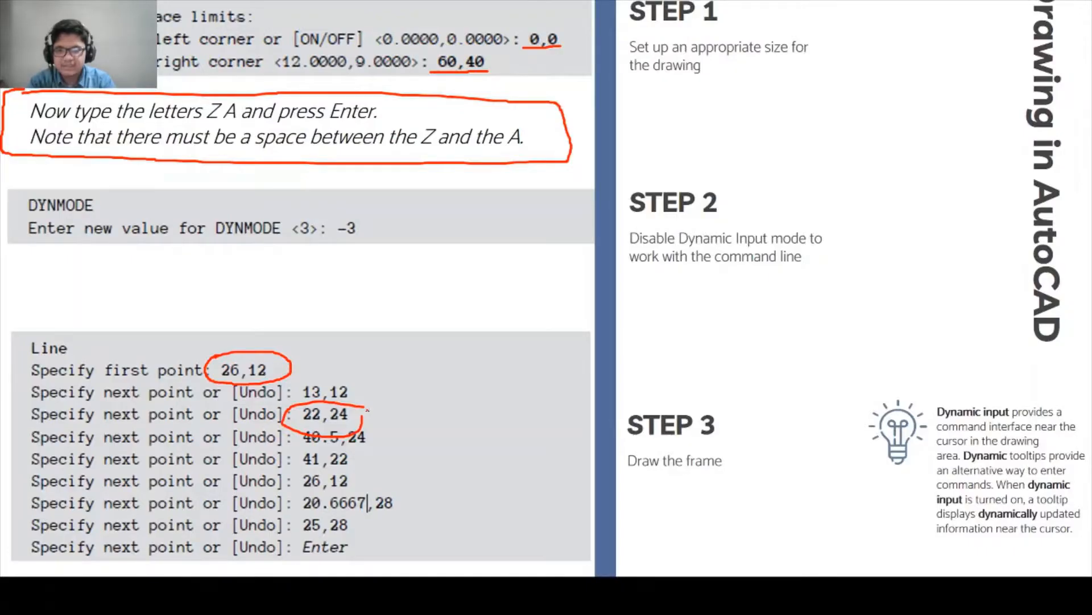
pyautogui.hotkey('alt', 'Tab')
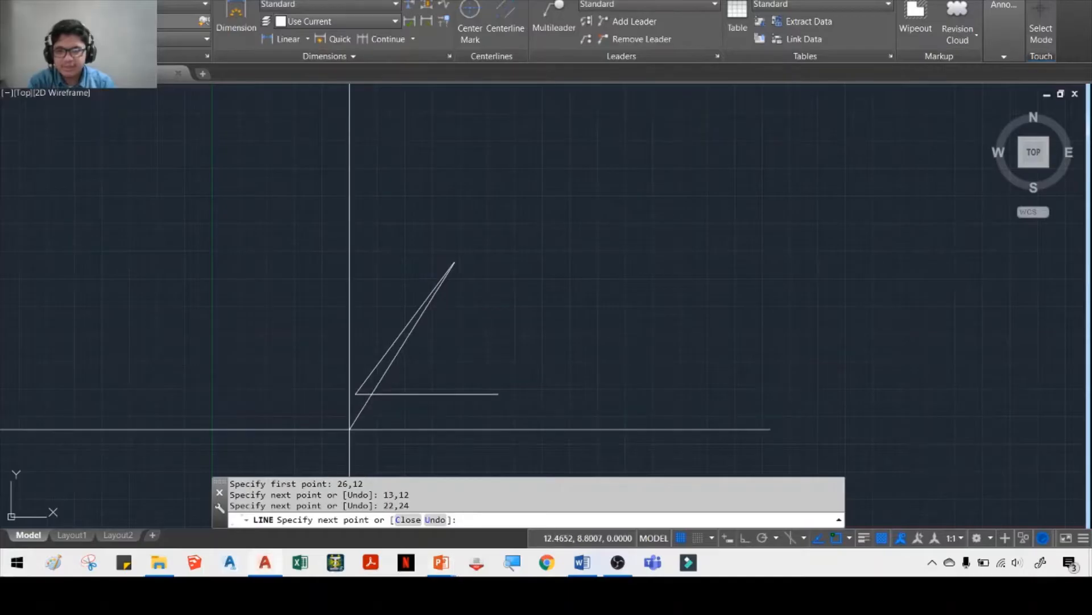
pyautogui.write('40.5')
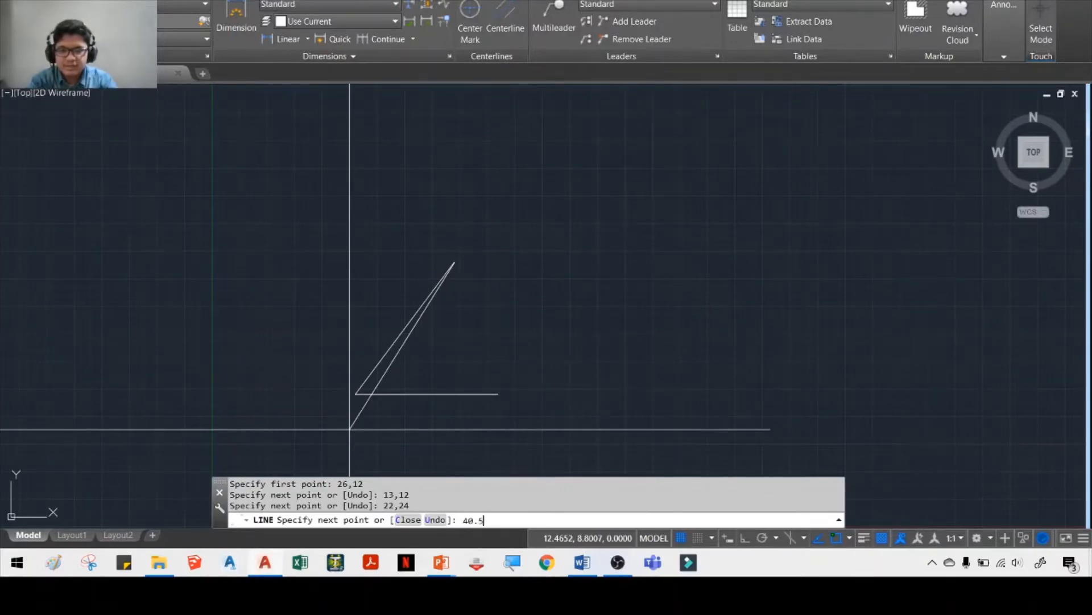
pyautogui.write(',')
pyautogui.hotkey('alt', 'Tab')
pyautogui.hotkey('alt', 'Tab')
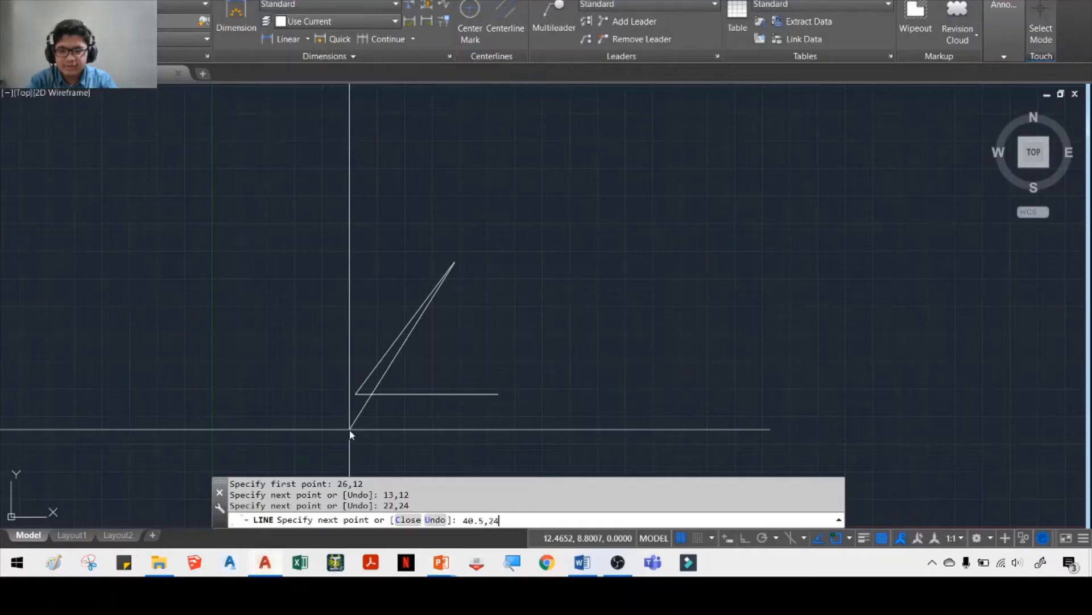
pyautogui.write('24')
pyautogui.press('Return')
pyautogui.hotkey('alt', 'Tab')
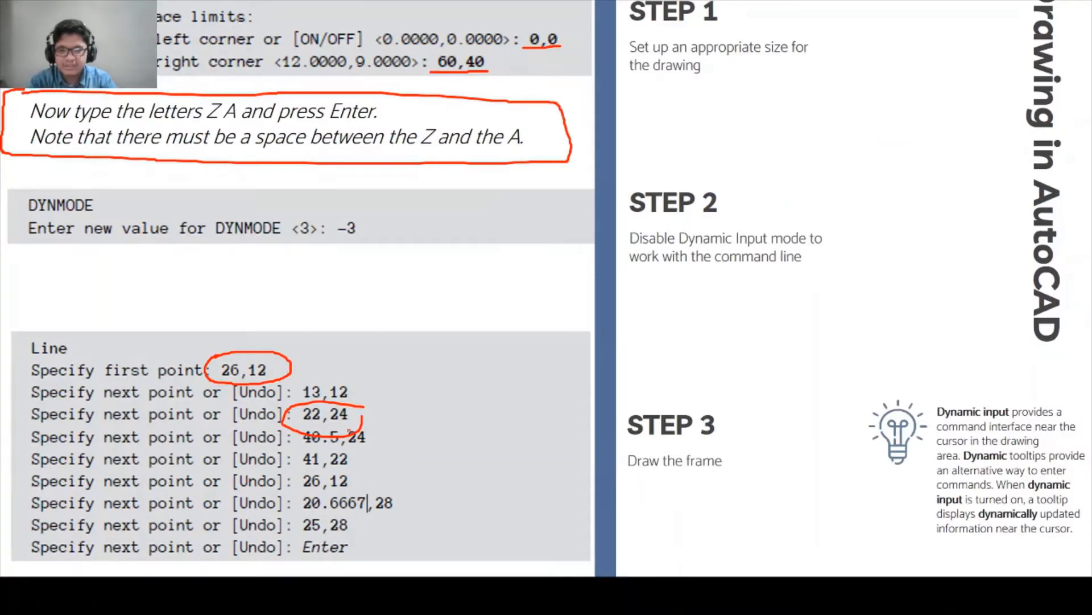
# Switch to AutoCAD and extend the frame line to 41,22, then circle that coordinate on the PowerPoint slide.
pyautogui.hotkey('alt', 'Tab')
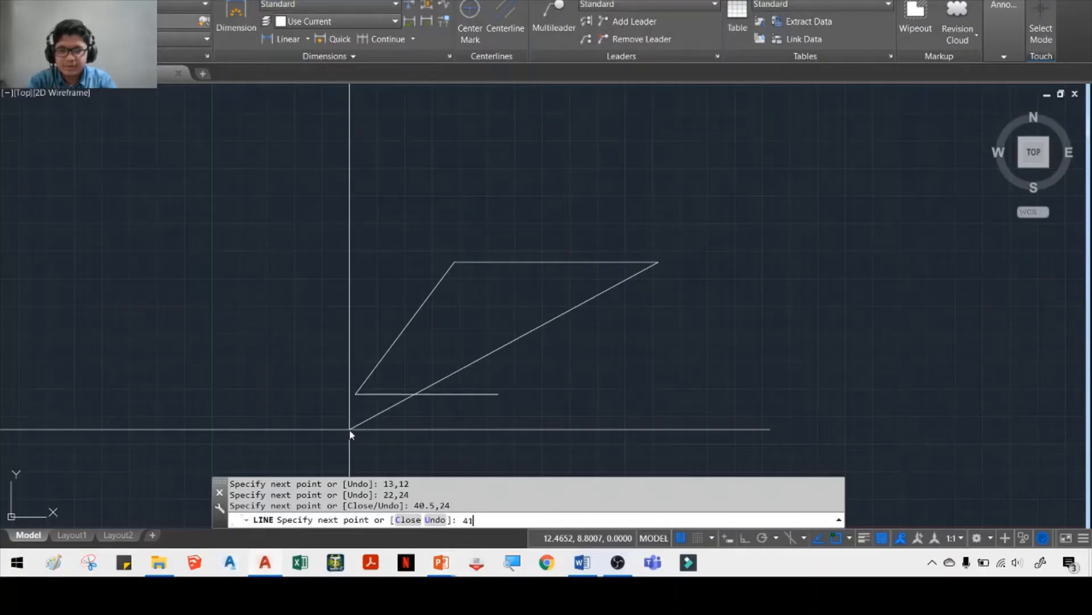
pyautogui.press('Return')
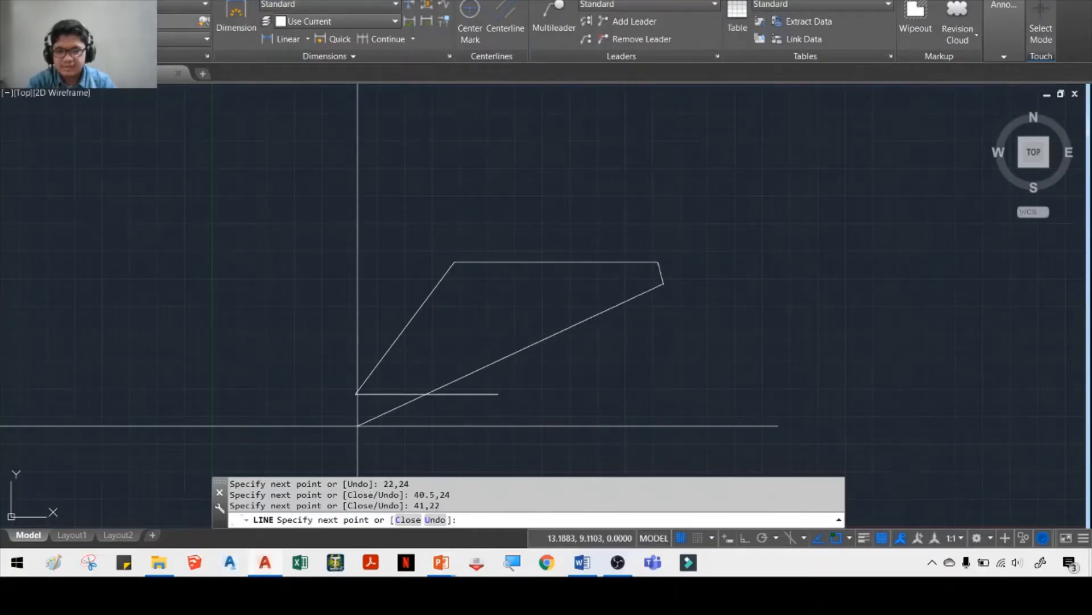
pyautogui.hotkey('alt', 'Tab')
pyautogui.moveTo(363, 469)
pyautogui.mouseDown()
pyautogui.moveTo(328, 448)
pyautogui.moveTo(349, 476)
pyautogui.moveTo(367, 460)
pyautogui.mouseUp()
# Return to AutoCAD and continue the frame line to 26,12.
pyautogui.hotkey('alt', 'Tab')
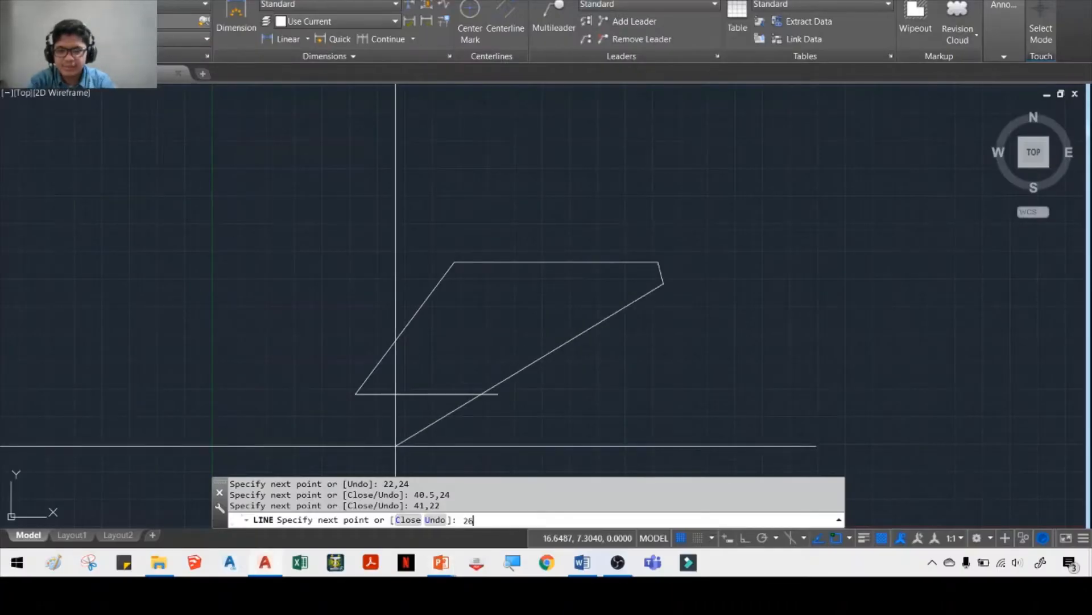
pyautogui.write('26,12')
pyautogui.press('Return')
# Check the next coordinate on the PowerPoint slide and extend the frame line in AutoCAD to 20.667,28.
pyautogui.hotkey('alt', 'Tab')
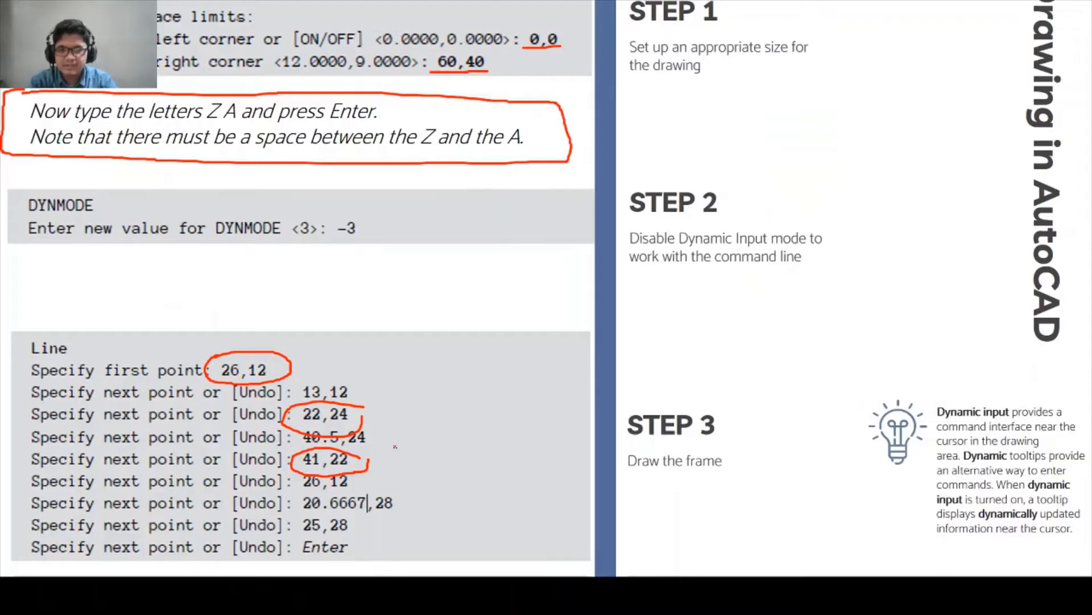
pyautogui.hotkey('alt', 'Tab')
pyautogui.hotkey('alt', 'Tab')
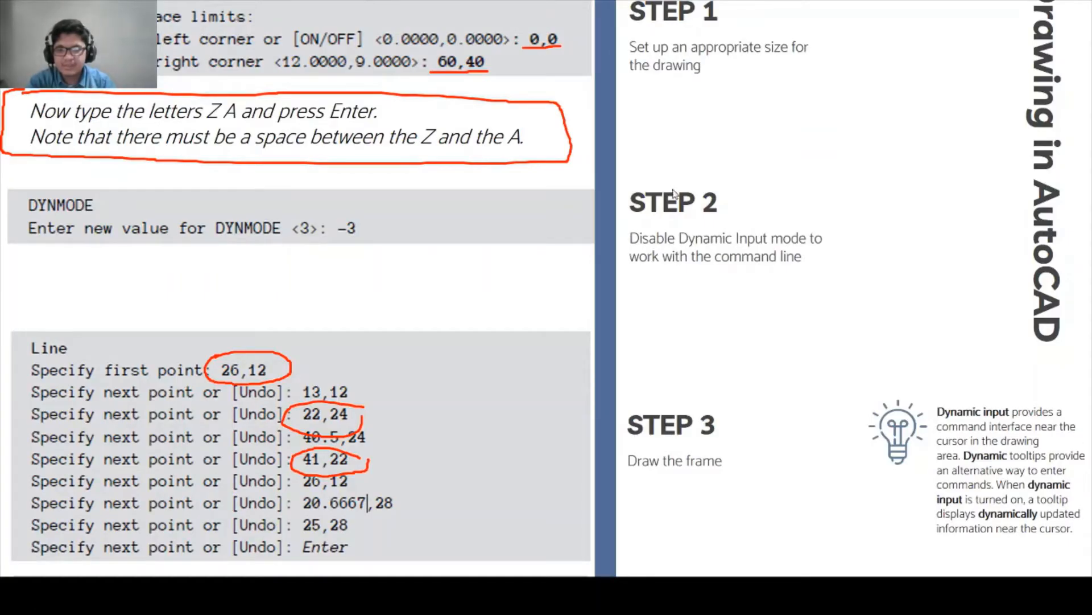
pyautogui.hotkey('alt', 'Tab')
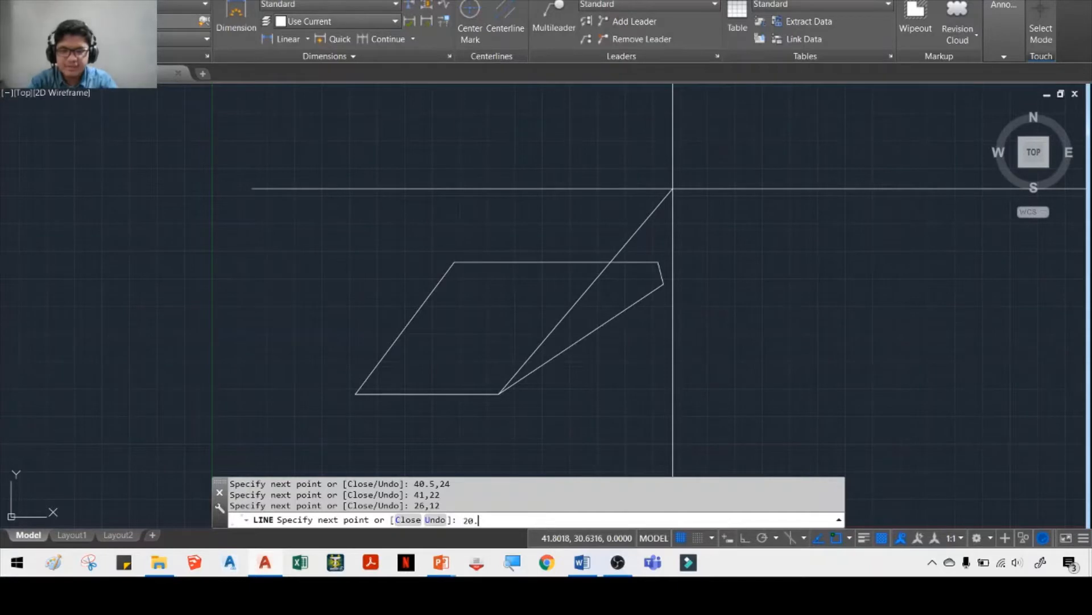
pyautogui.write('20.667,28')
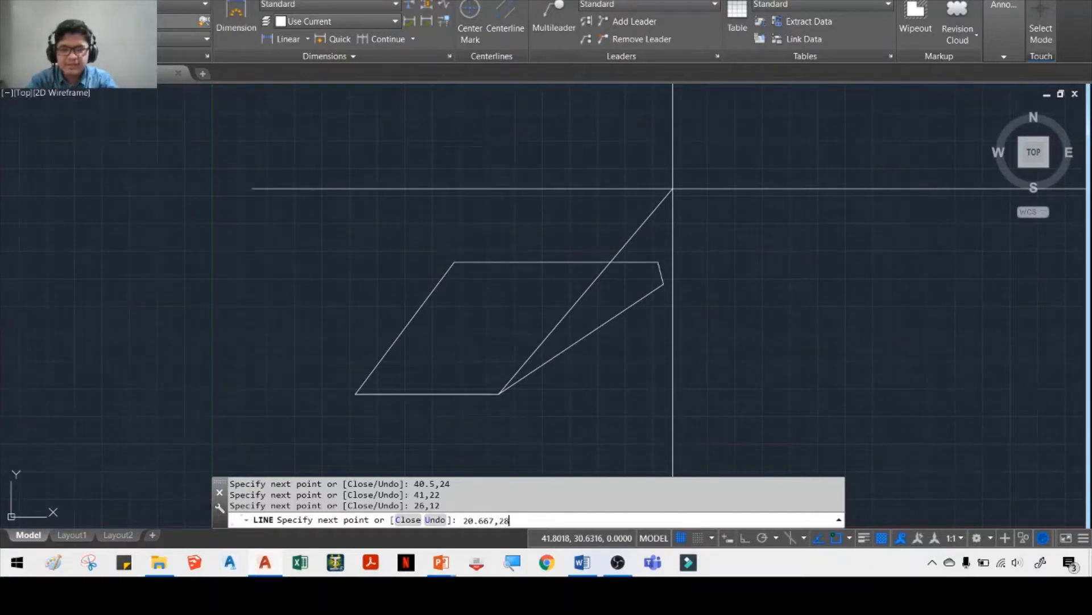
pyautogui.press('Return')
# Read the last coordinate on the slide, draw the final frame segment in AutoCAD to 25,28 and end the LINE command.
pyautogui.hotkey('alt', 'Tab')
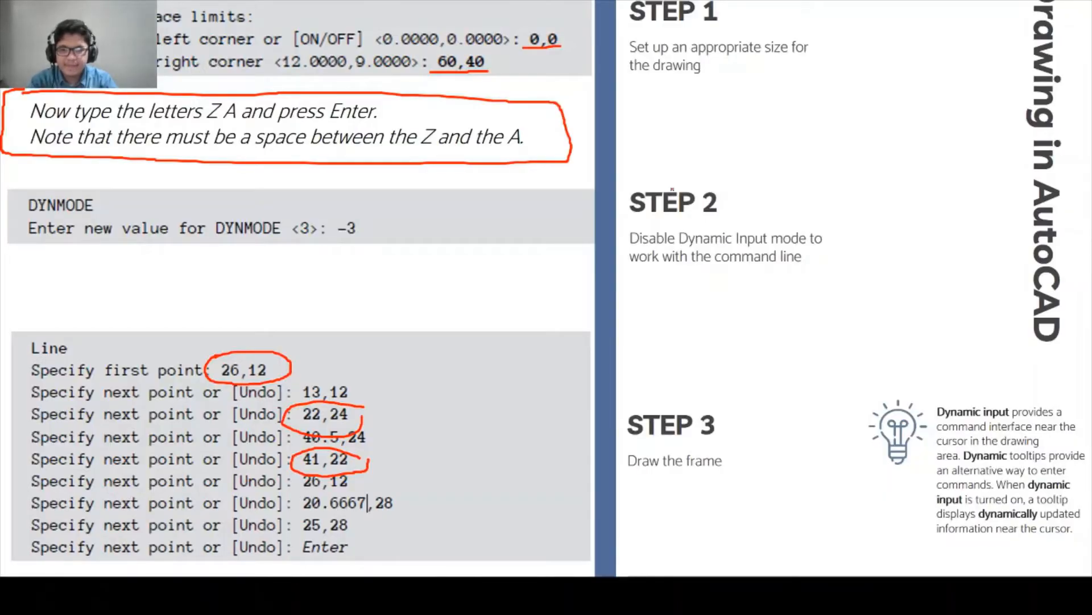
pyautogui.hotkey('alt', 'Tab')
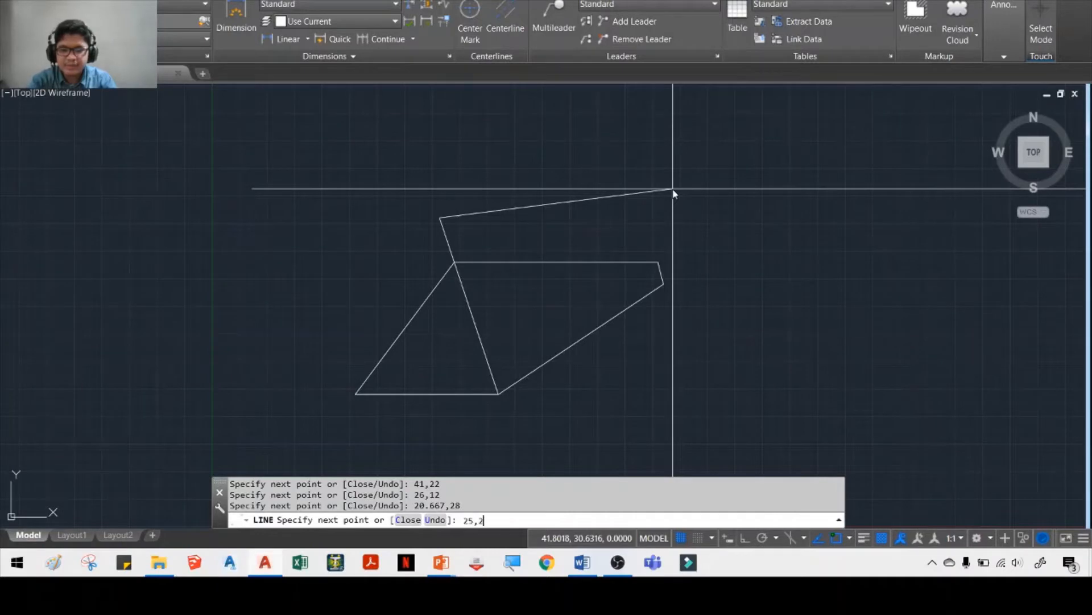
pyautogui.write('25,28')
pyautogui.press('Return')
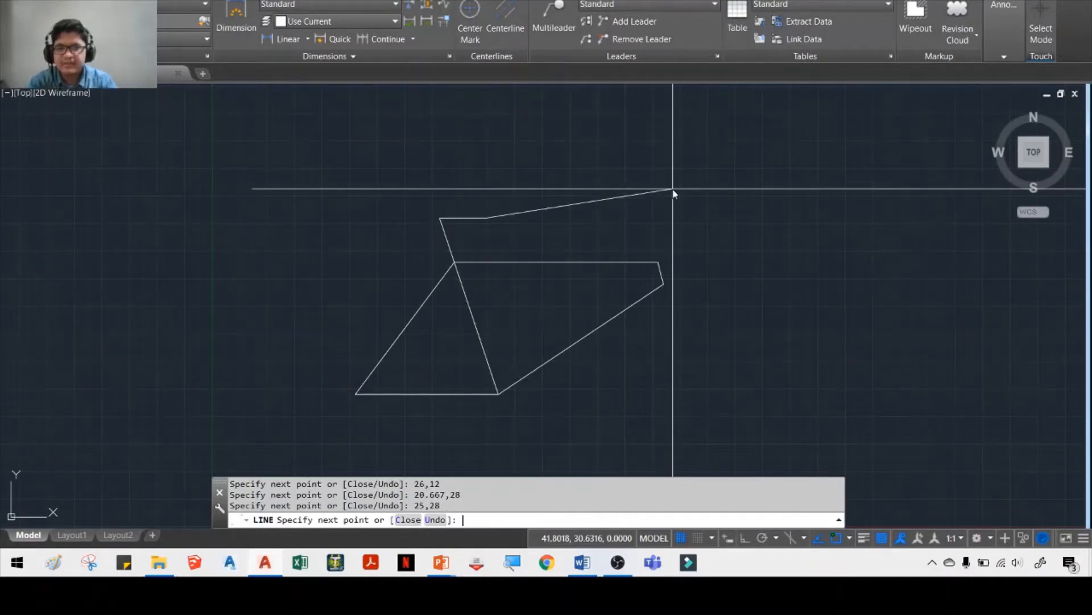
pyautogui.press('Escape')
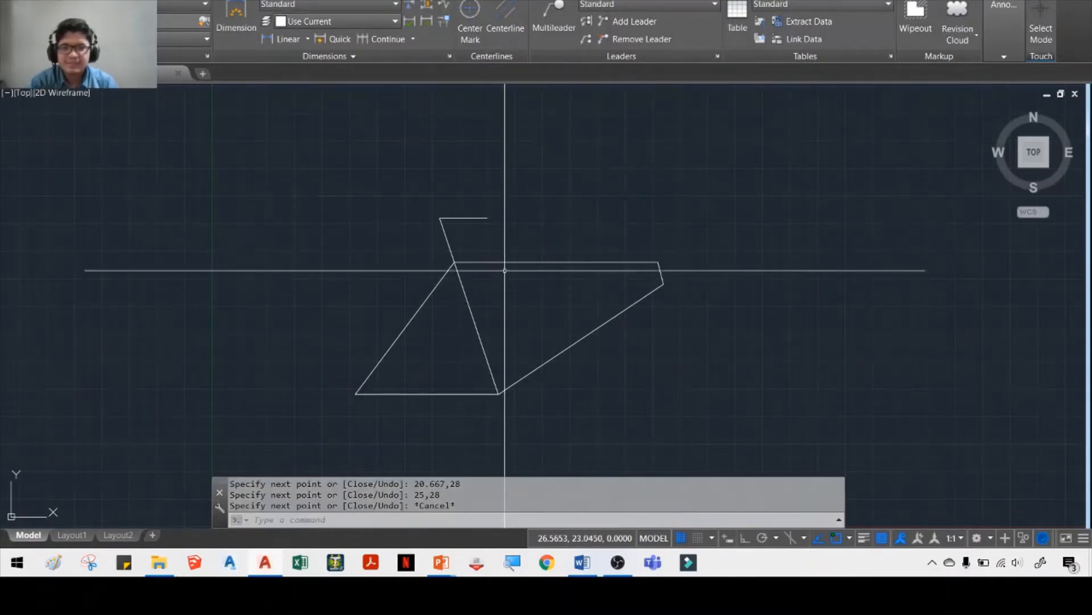
pyautogui.moveTo(520, 215)
pyautogui.mouseDown(button='middle')
pyautogui.moveTo(521, 178)
pyautogui.moveTo(479, 233)
pyautogui.moveTo(471, 217)
pyautogui.moveTo(485, 193)
pyautogui.moveTo(411, 228)
pyautogui.mouseUp(button='middle')
pyautogui.scroll(-4, 515, 193)
pyautogui.scroll(4, 464, 238)
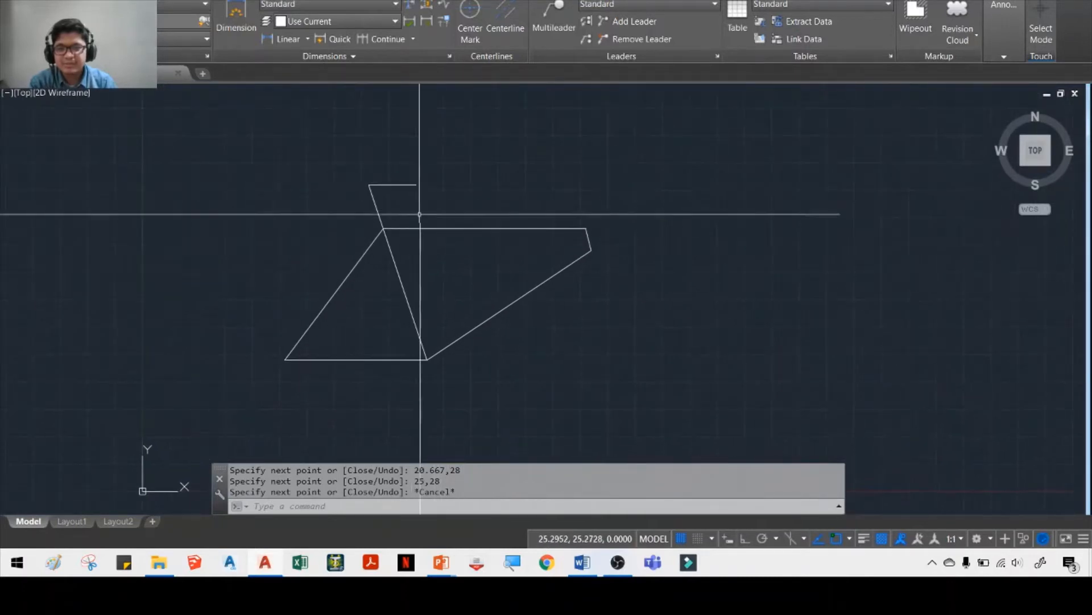
pyautogui.write('LIMIS')
pyautogui.press('Return')
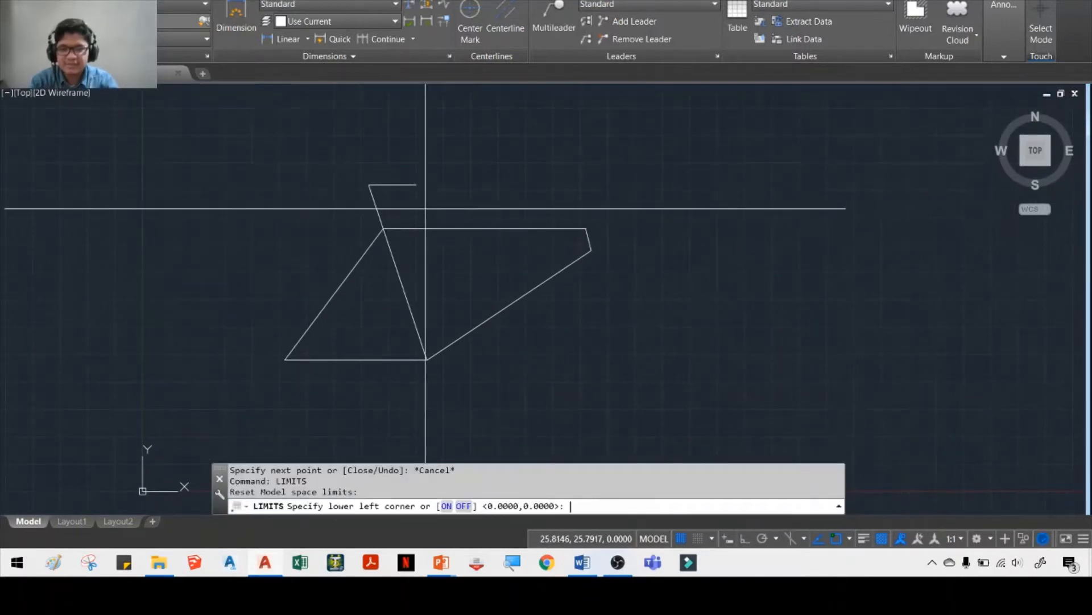
pyautogui.press('Escape')
pyautogui.press('Return')
pyautogui.press('Escape')
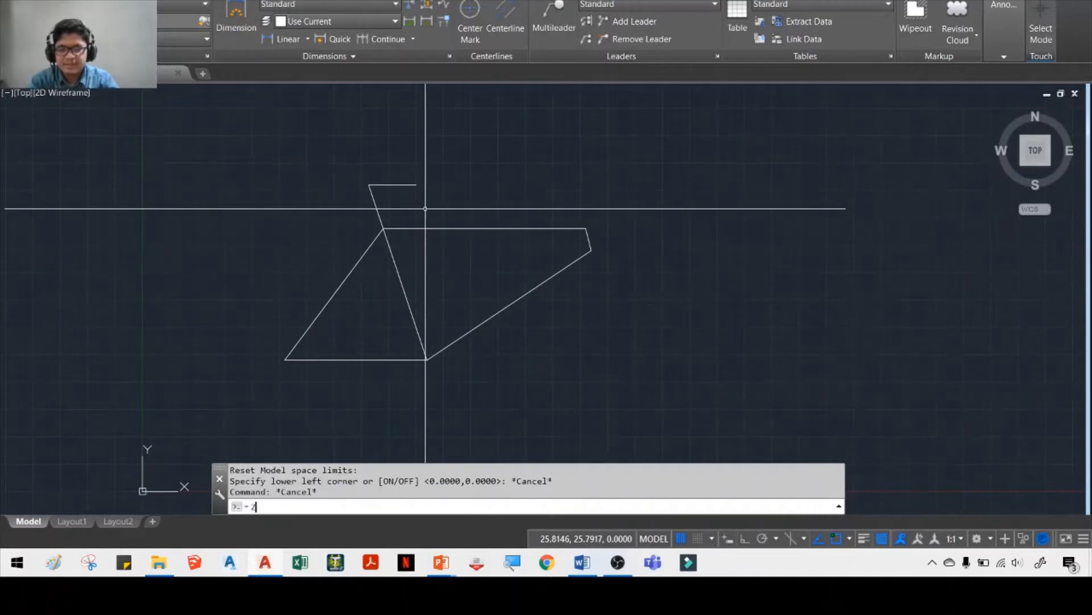
# Zoom the drawing view with the All option.
pyautogui.write('Z')
pyautogui.press('Return')
pyautogui.write('A')
pyautogui.press('Return')
pyautogui.press('Return')
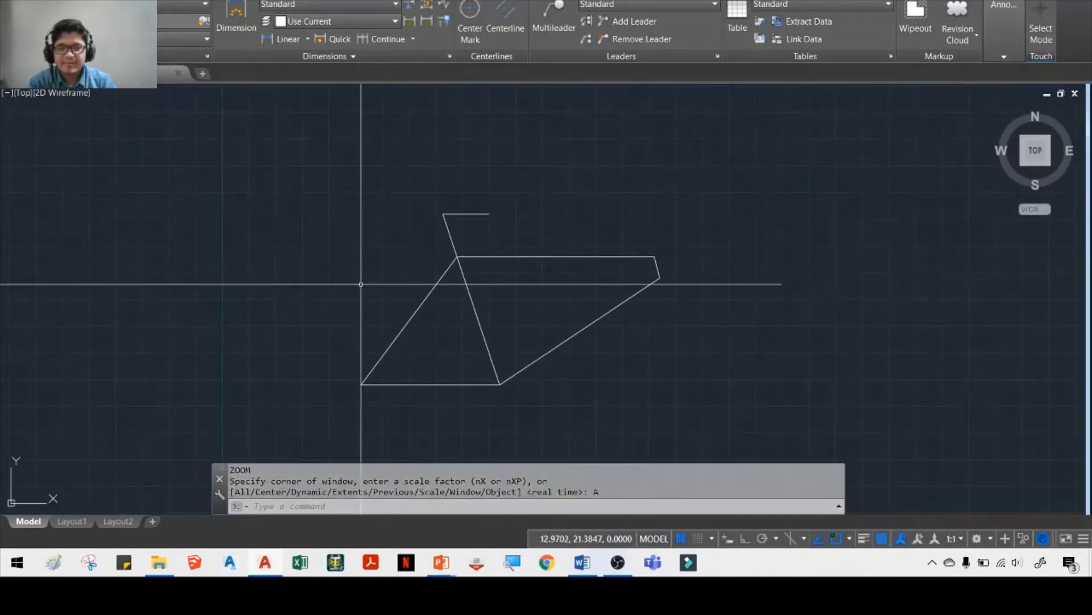
# Check the first point on the PowerPoint slide and draw a circle in AutoCAD centred at 0,0 with a radius of about 9.41.
pyautogui.hotkey('alt', 'Tab')
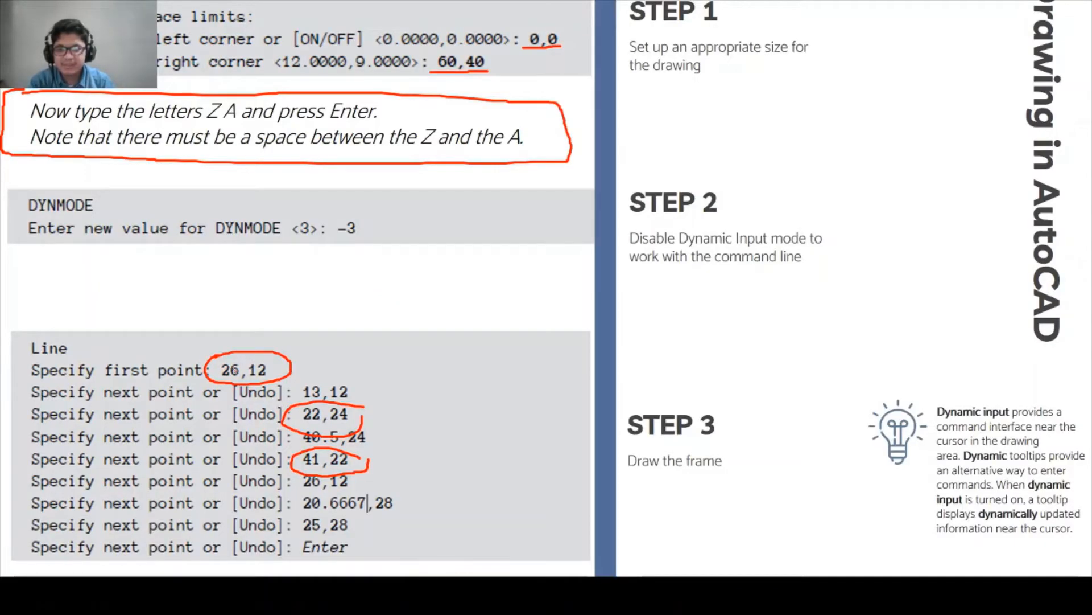
pyautogui.hotkey('alt', 'Tab')
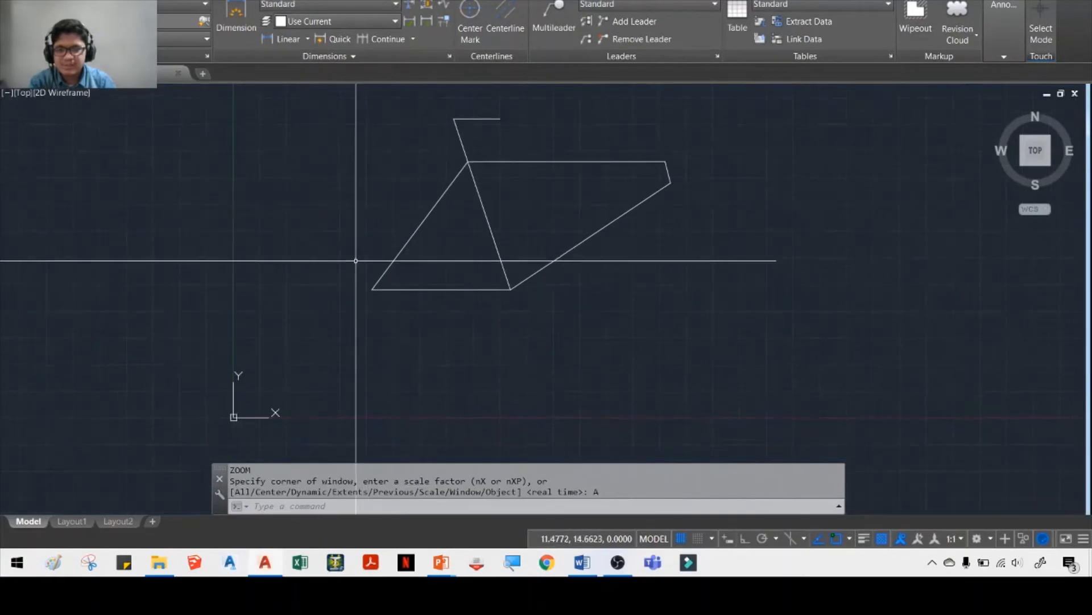
pyautogui.moveTo(356, 261); pyautogui.dragTo(354, 232, button='middle')
pyautogui.write('C')
pyautogui.press('Return')
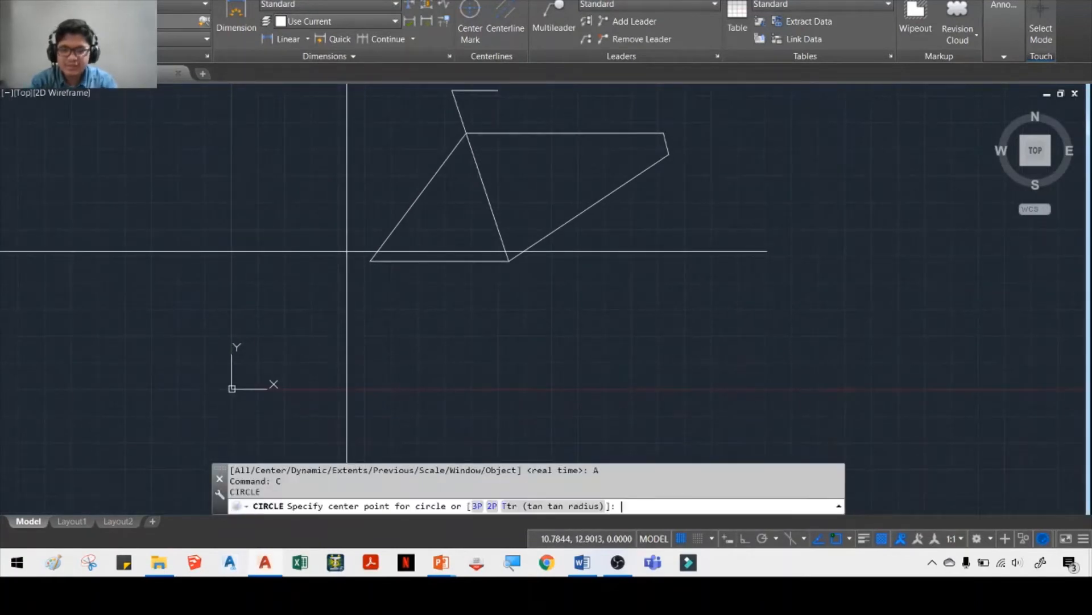
pyautogui.write('@')
pyautogui.write(',0')
pyautogui.press('Return')
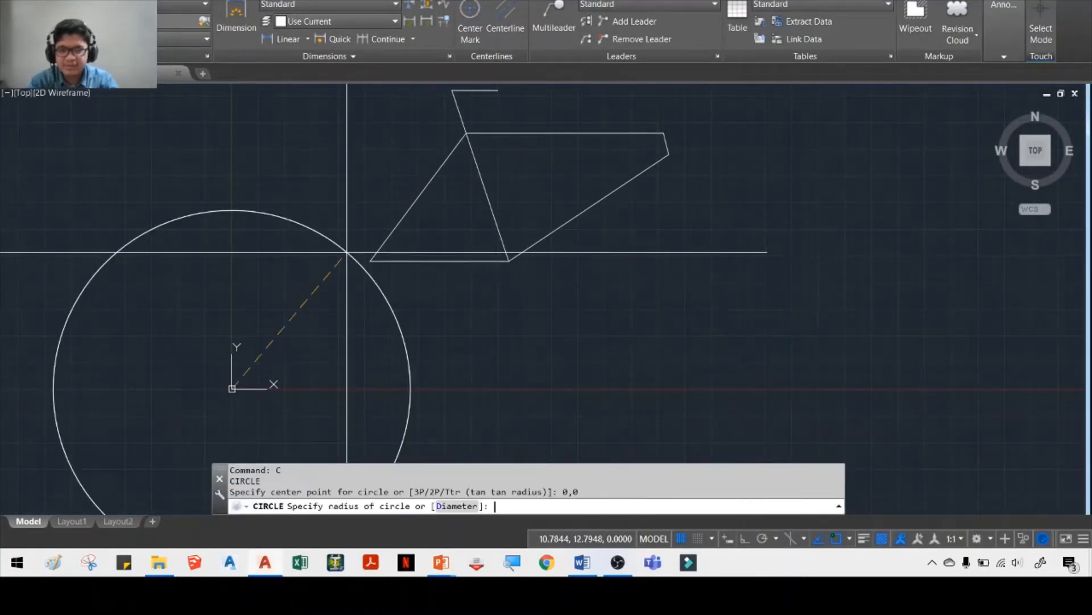
pyautogui.press('Escape')
pyautogui.press('Escape')
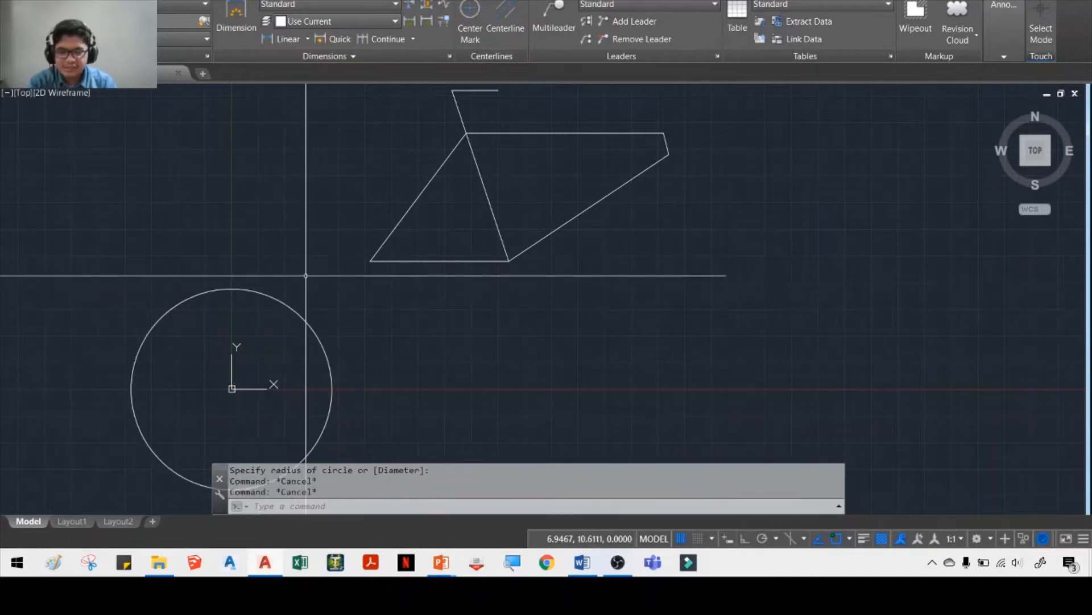
pyautogui.write('L')
pyautogui.press('Return')
pyautogui.press('Escape')
pyautogui.press('Escape')
pyautogui.write('DIML')
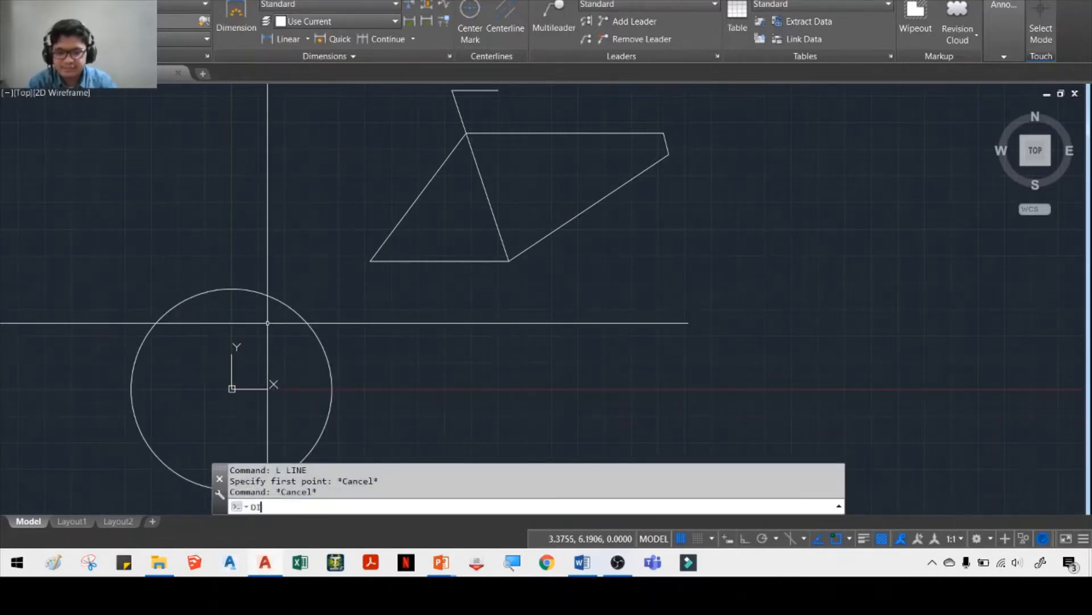
pyautogui.press('Escape')
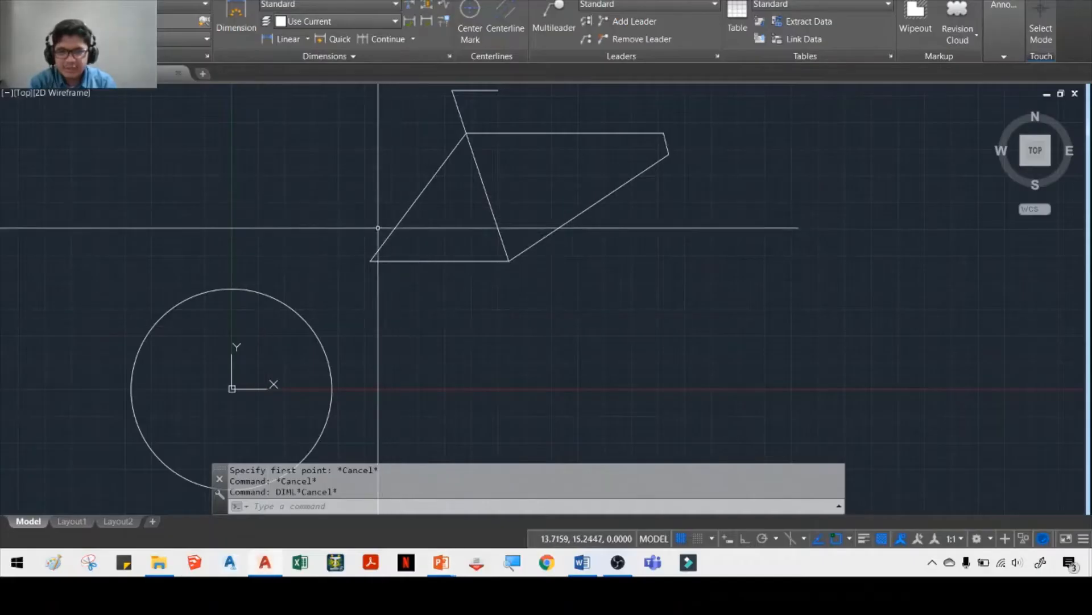
pyautogui.write('C')
pyautogui.press('Return')
pyautogui.click(370, 261)
pyautogui.press('Escape')
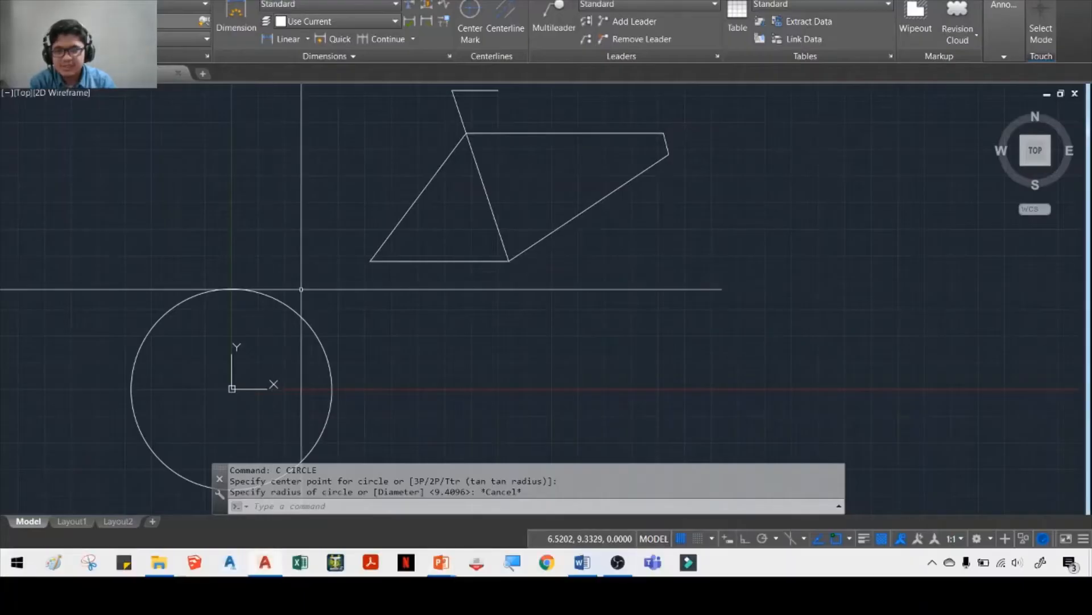
pyautogui.press('Escape')
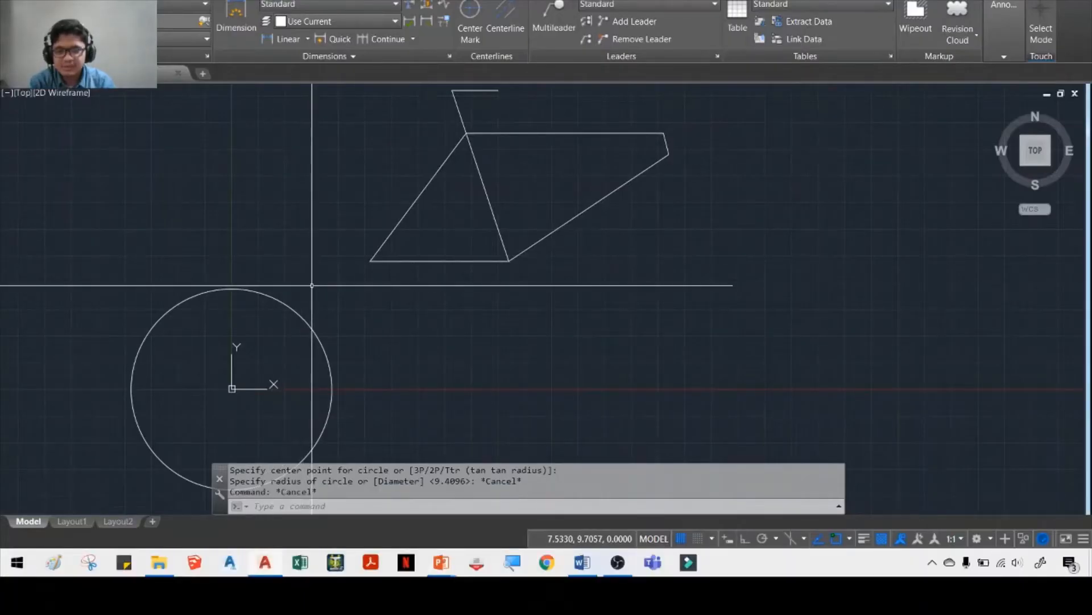
# Add a horizontal linear dimension from the origin to the frame's lower-left corner, placing it above the circle, and inspect its text.
pyautogui.write('DIMLIN')
pyautogui.press('Return')
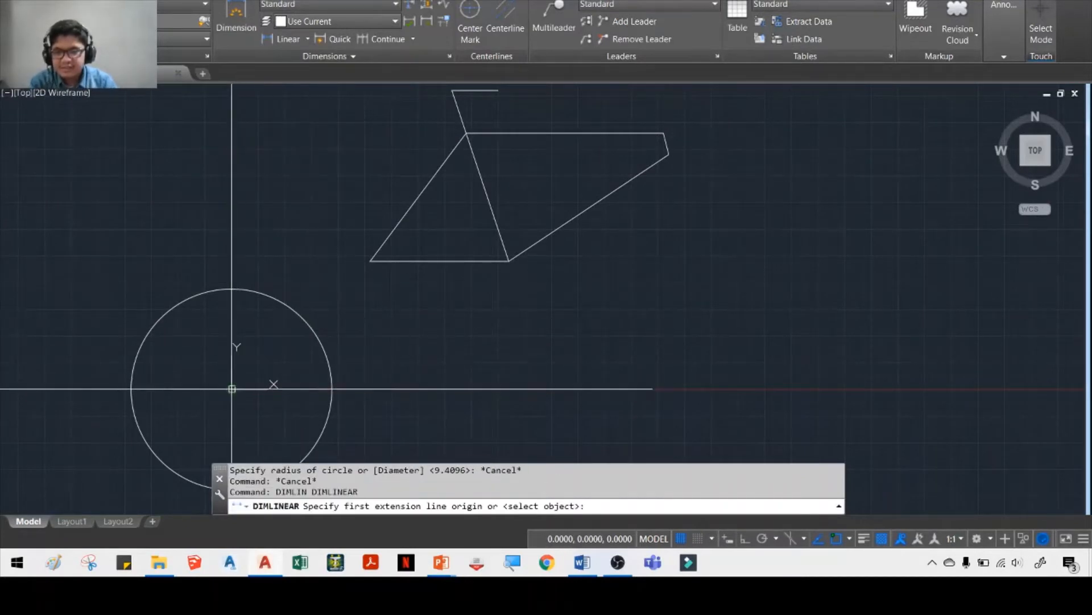
pyautogui.click(232, 388)
pyautogui.click(372, 261)
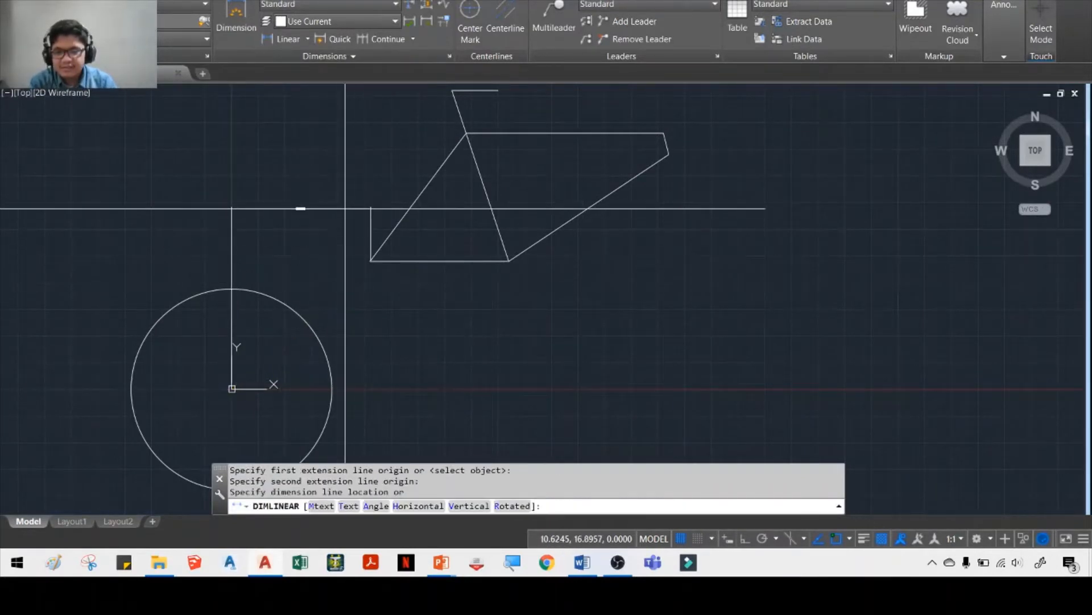
pyautogui.click(300, 207)
pyautogui.scroll(6, 300, 209)
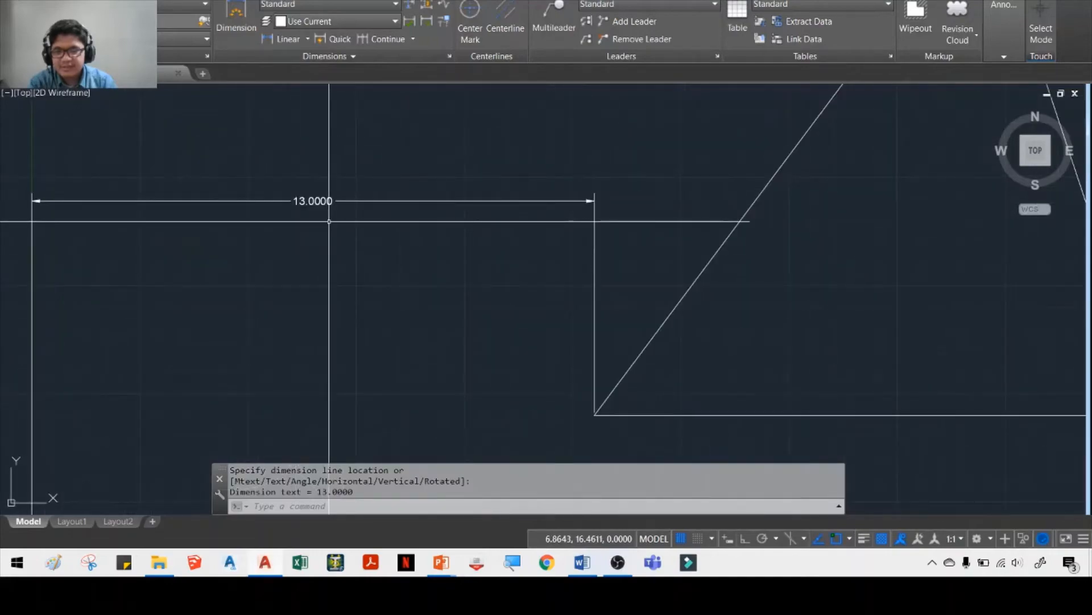
pyautogui.scroll(-5, 342, 227)
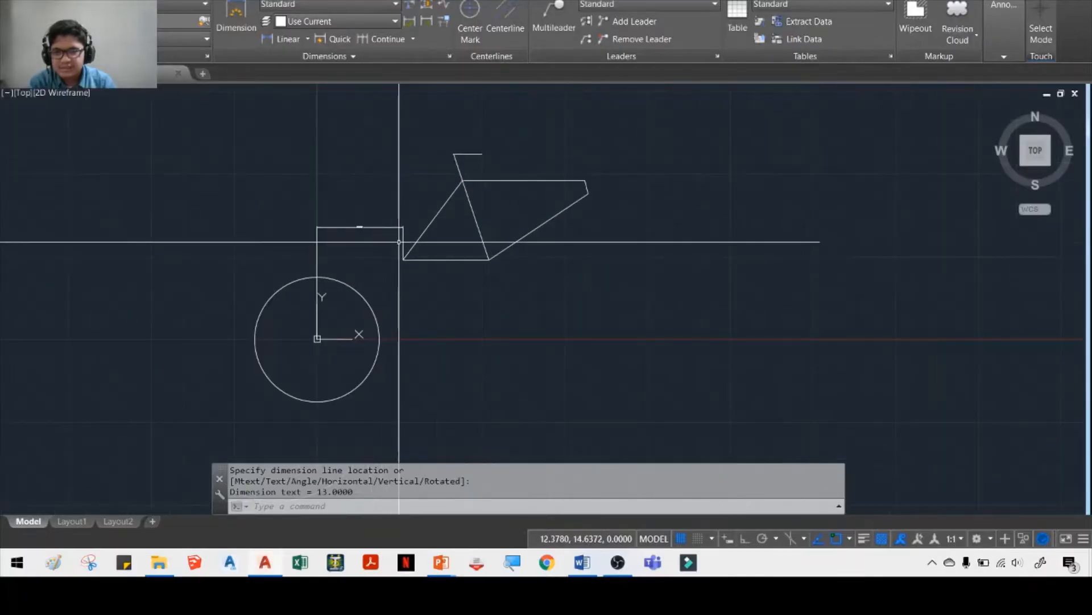
pyautogui.hotkey('alt', 'Tab')
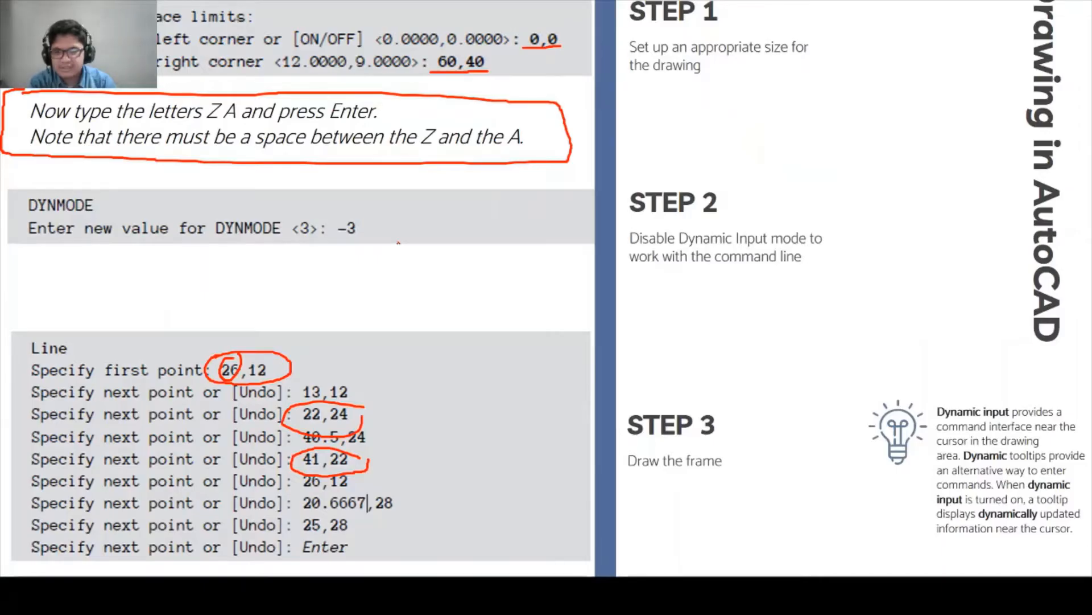
pyautogui.hotkey('alt', 'Tab')
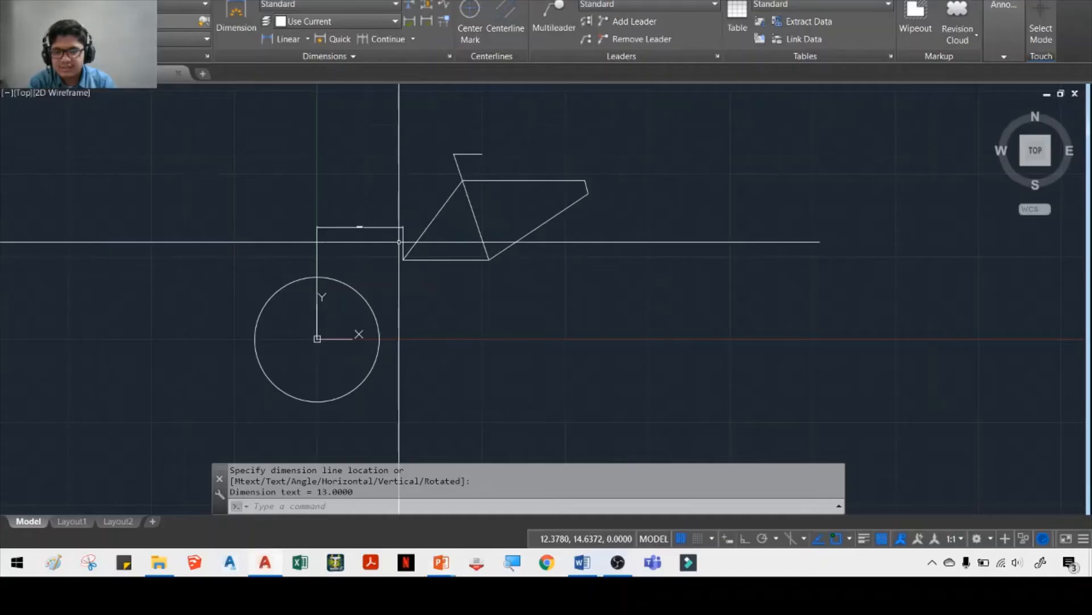
pyautogui.hotkey('alt', 'Tab')
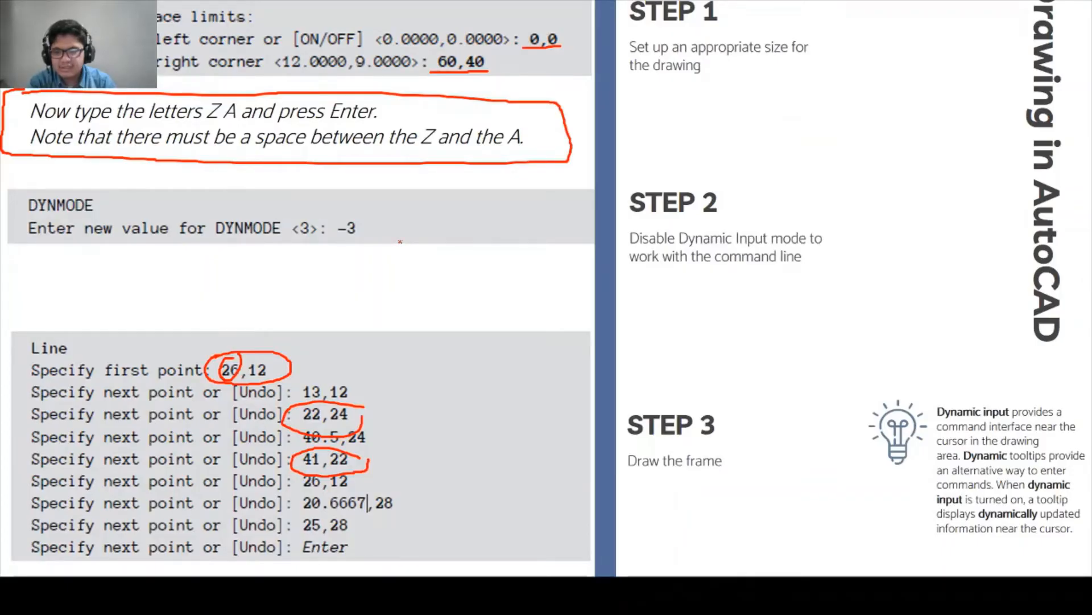
pyautogui.hotkey('alt', 'Tab')
pyautogui.hotkey('alt', 'Tab')
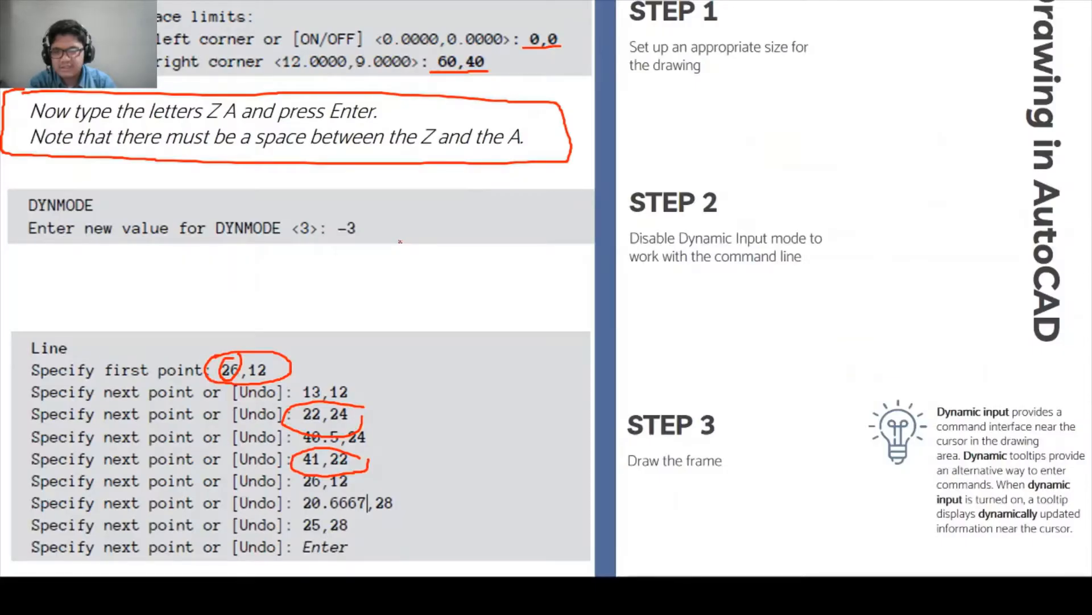
pyautogui.hotkey('alt', 'Tab')
pyautogui.press('Escape')
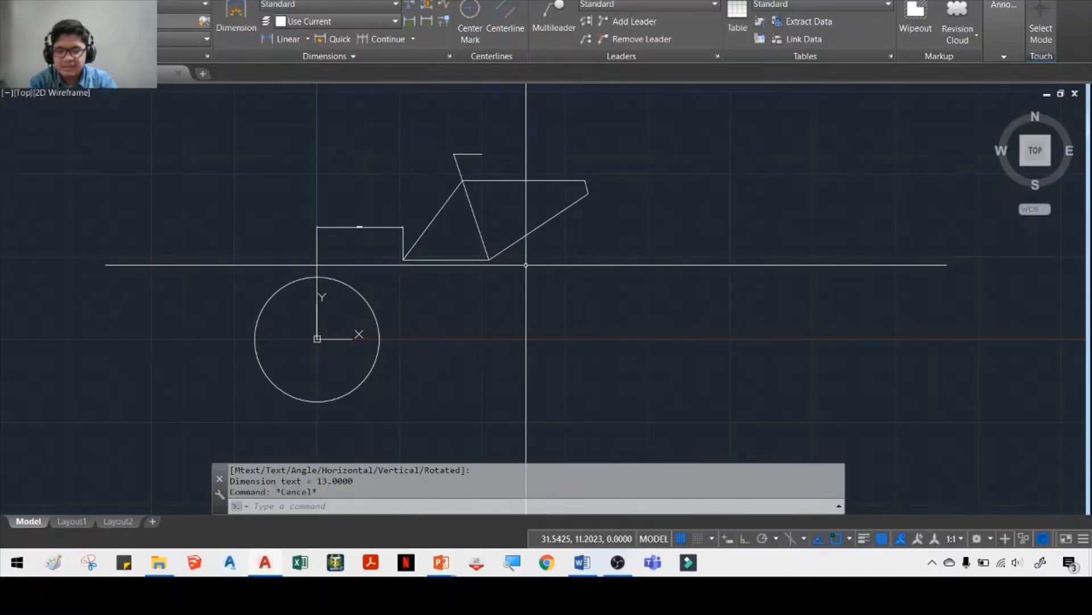
pyautogui.write('c')
pyautogui.press('Return')
pyautogui.write('26,12')
pyautogui.press('Return')
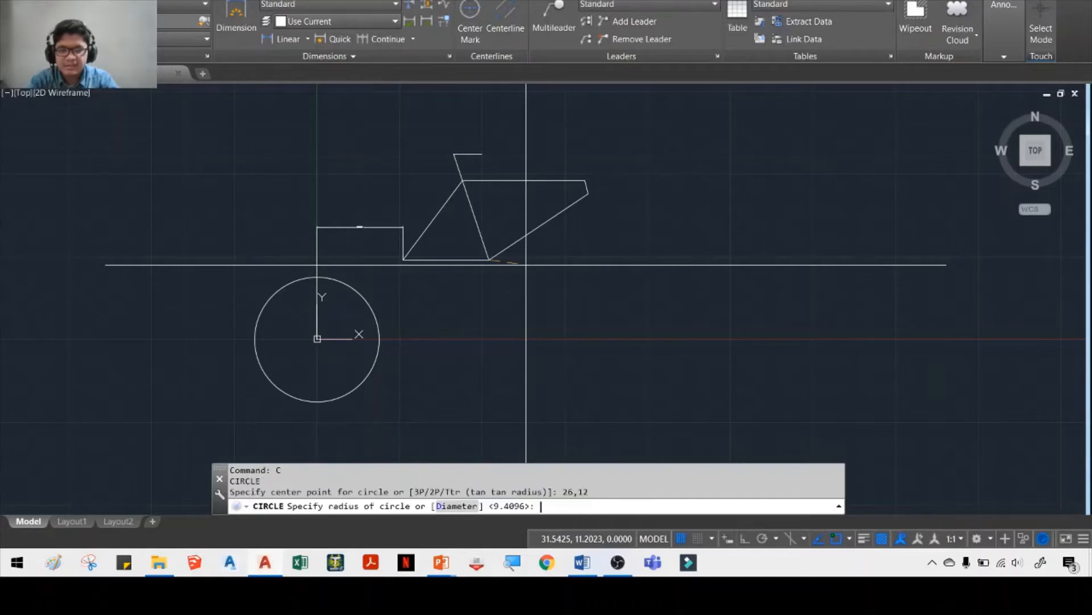
pyautogui.press('Escape')
pyautogui.hotkey('alt', 'Tab')
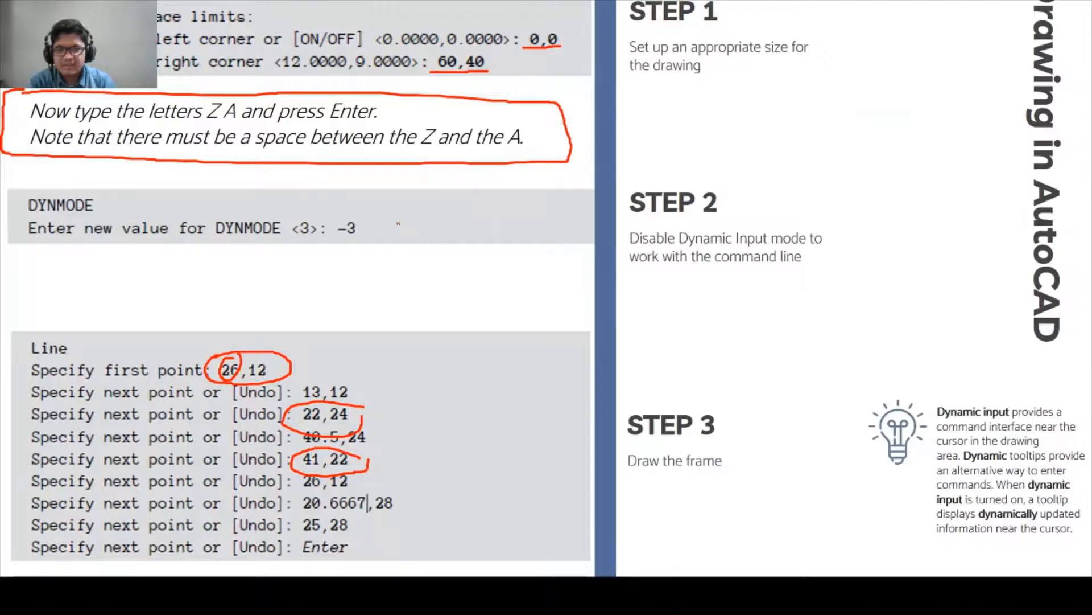
# Switch to AutoCAD and erase the horizontal dimension above the circle.
pyautogui.hotkey('alt', 'Tab')
pyautogui.click(365, 227)
pyautogui.press('Delete')
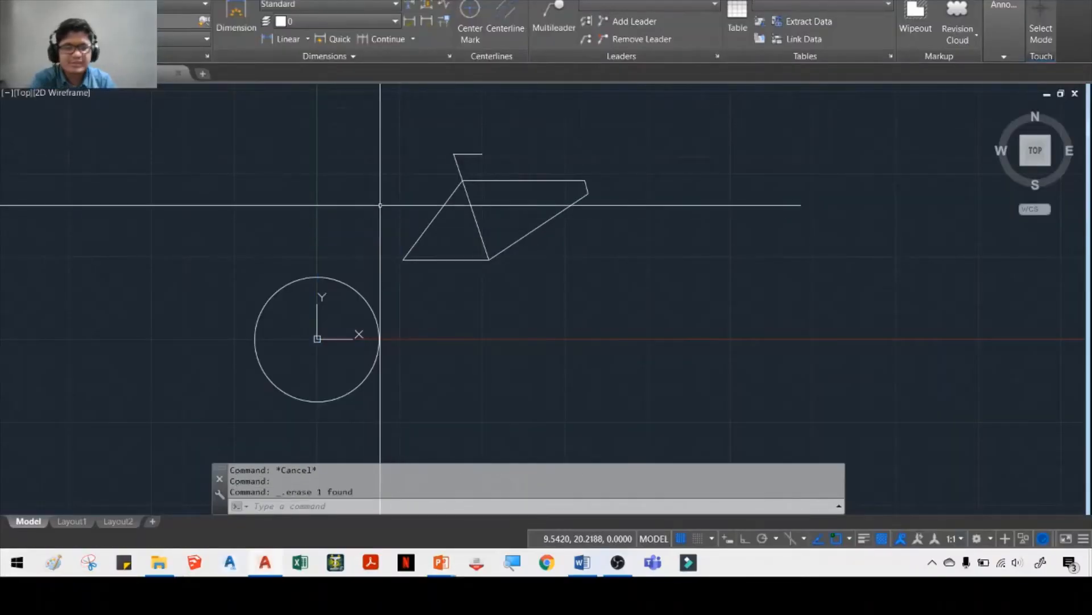
# Add a horizontal linear dimension from the origin to the frame's 26,12 corner, placing it below the circle, and inspect its text.
pyautogui.write('dimlin')
pyautogui.press('Return')
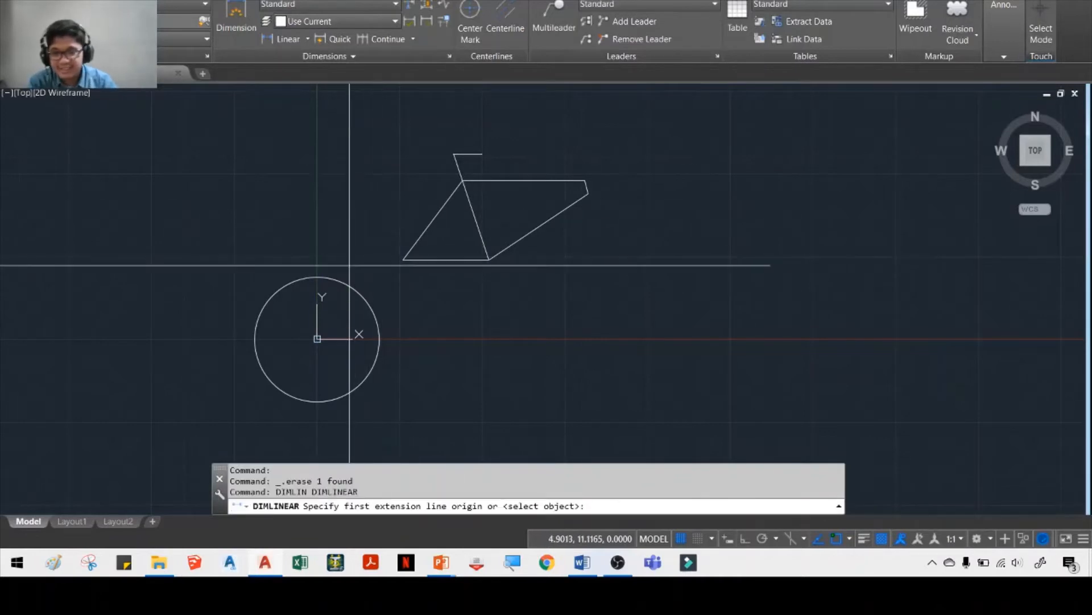
pyautogui.click(318, 338)
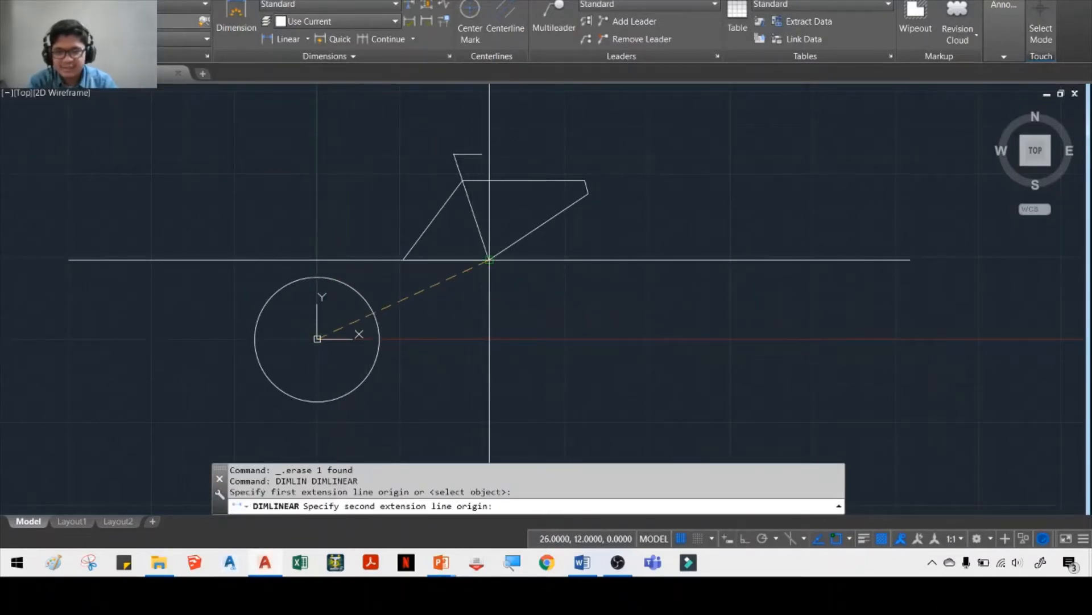
pyautogui.click(490, 260)
pyautogui.click(446, 404)
pyautogui.scroll(5, 458, 329)
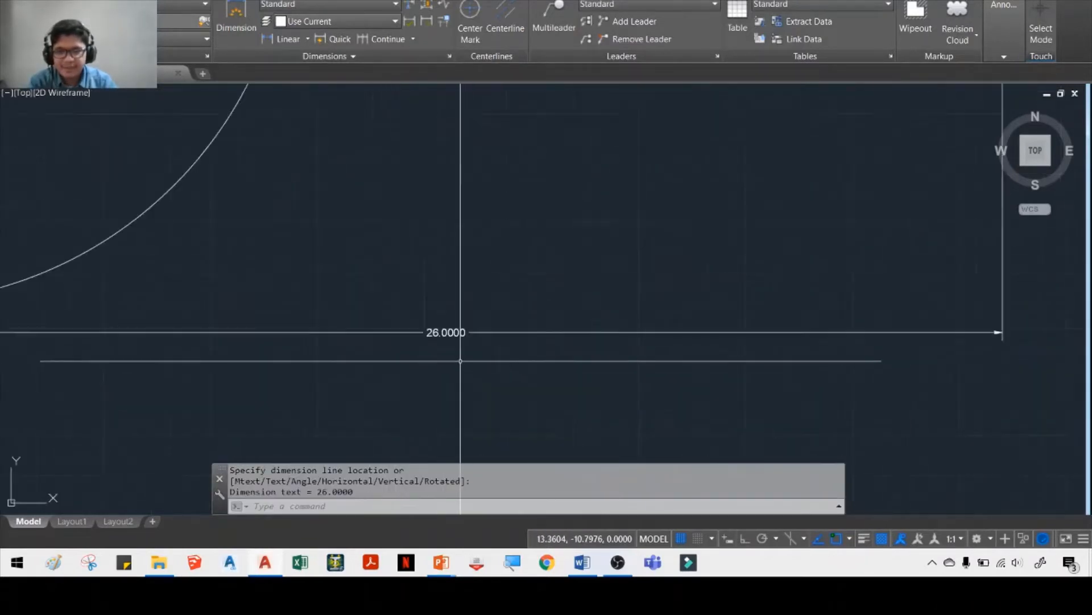
pyautogui.scroll(-4, 461, 345)
pyautogui.scroll(-3, 461, 345)
# Add a vertical linear dimension from the origin to the frame's 26,12 corner, placing it beyond that corner, away from the circle.
pyautogui.press('Return')
pyautogui.hotkey('alt', 'Tab')
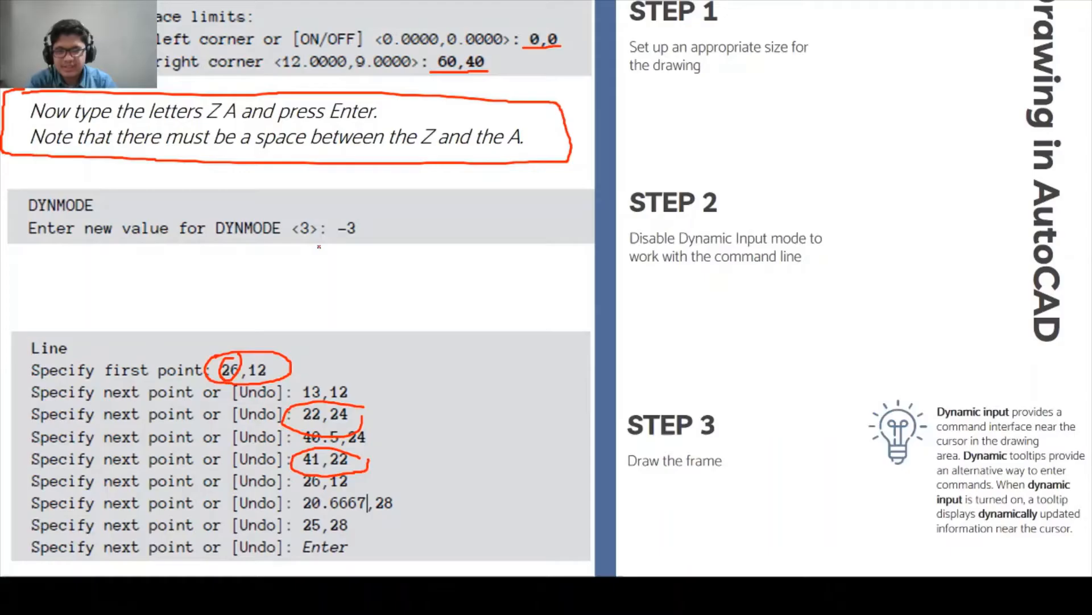
pyautogui.hotkey('alt', 'Tab')
pyautogui.click(320, 245)
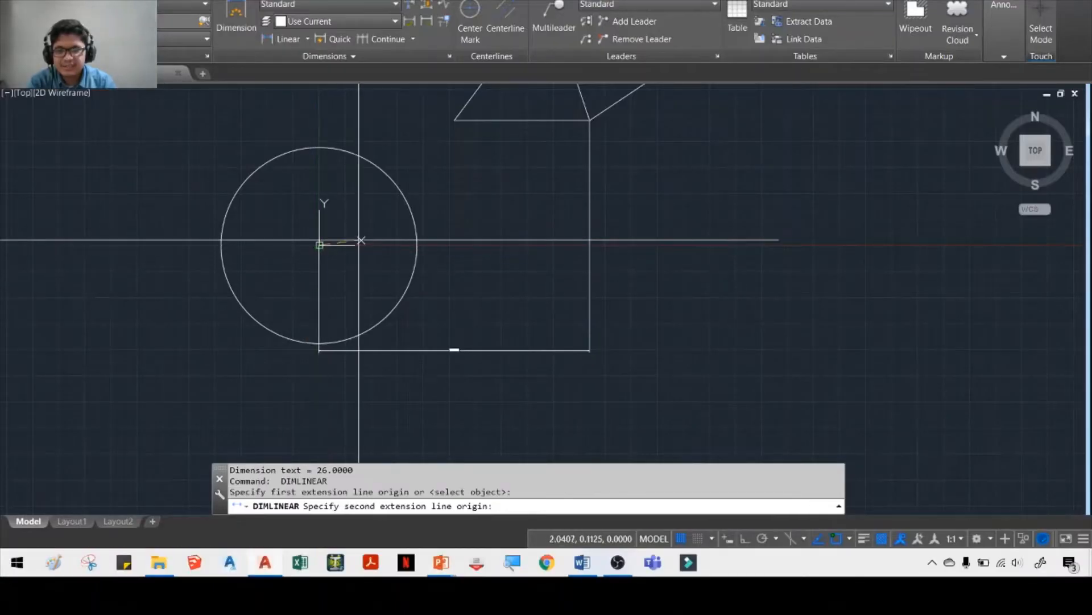
pyautogui.click(589, 122)
pyautogui.scroll(3, 687, 163)
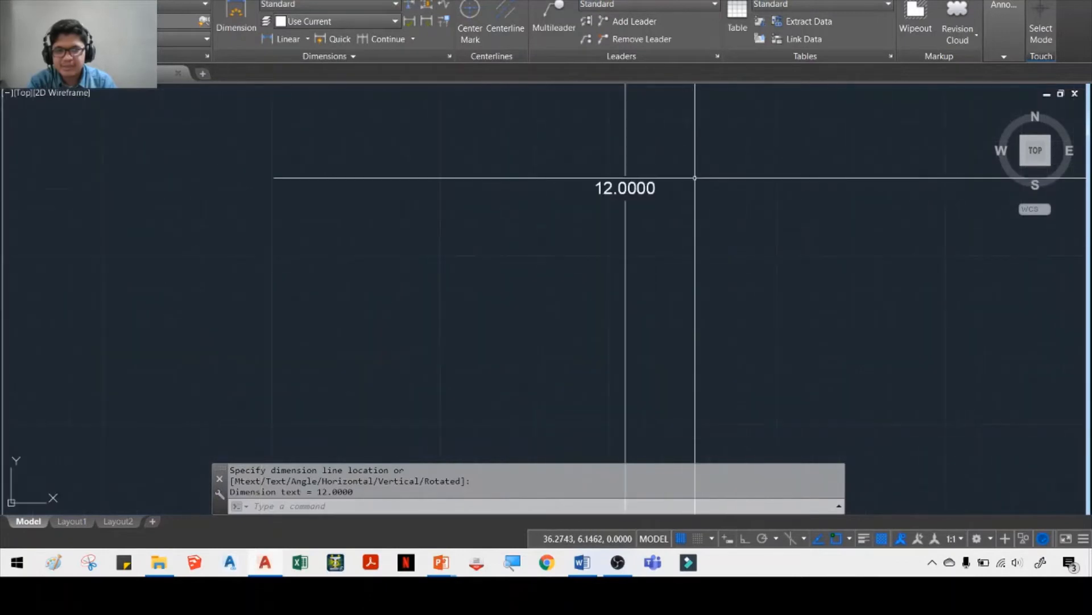
# Examine the texts of the vertical and horizontal dimensions measured from the origin.
pyautogui.scroll(-6, 664, 191)
pyautogui.scroll(8, 434, 315)
pyautogui.scroll(-5, 381, 315)
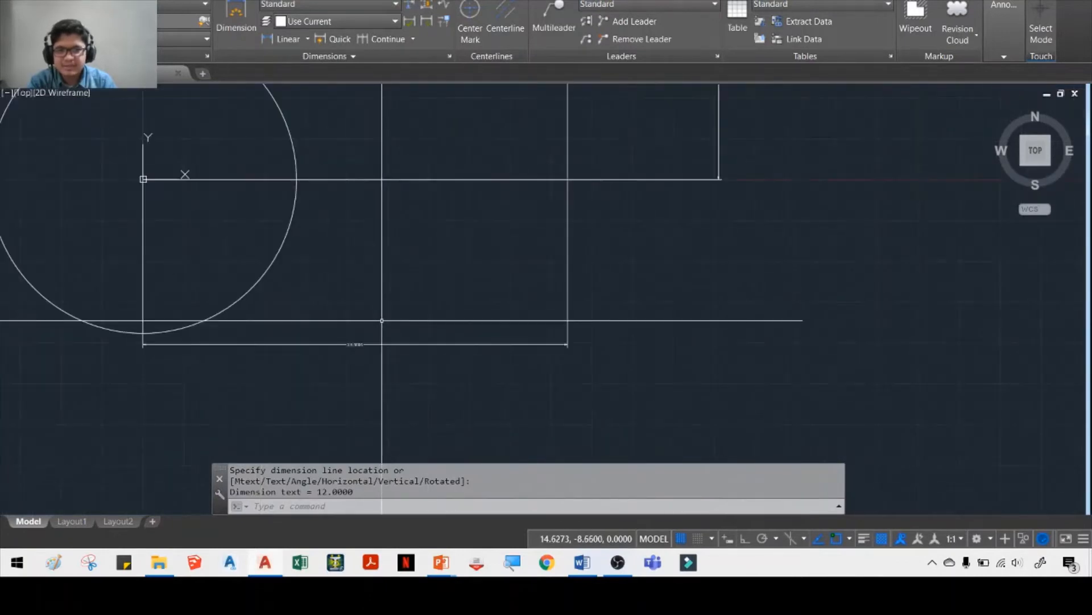
pyautogui.scroll(5, 370, 368)
pyautogui.scroll(-5, 524, 245)
pyautogui.scroll(2, 450, 305)
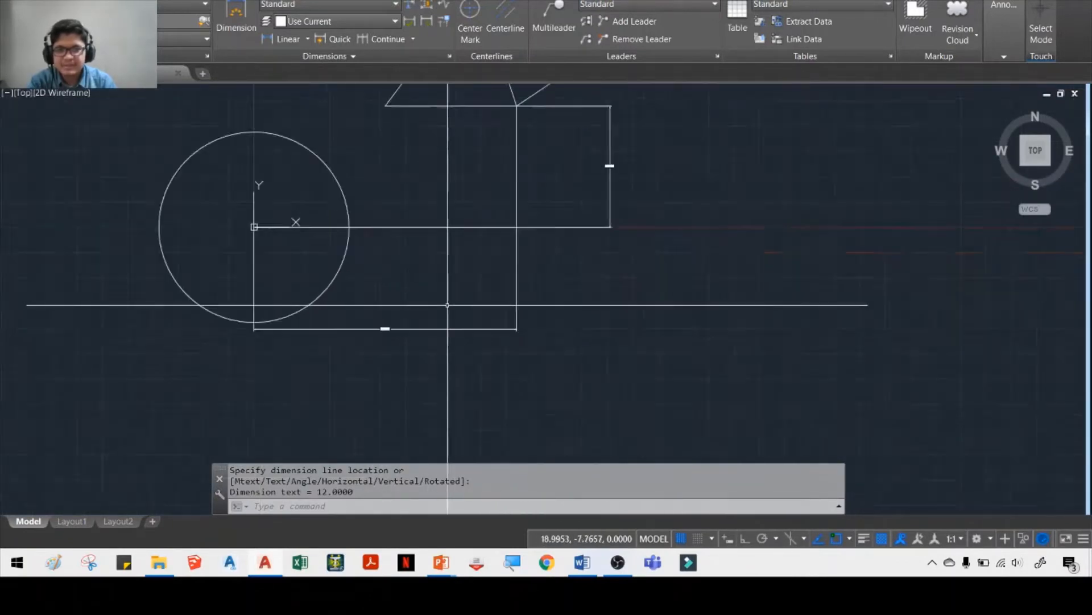
pyautogui.scroll(-3, 455, 273)
pyautogui.scroll(1, 547, 236)
# Erase both linear dimensions and the circle centred at the origin, leaving only the frame.
pyautogui.press('Escape')
pyautogui.click(544, 231)
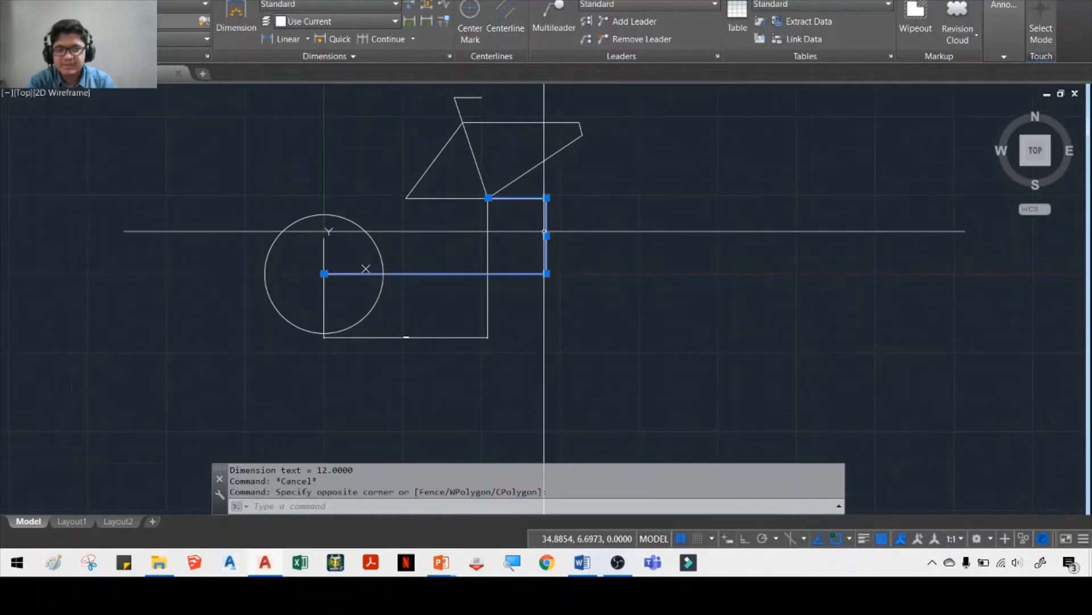
pyautogui.click(488, 293)
pyautogui.press('Delete')
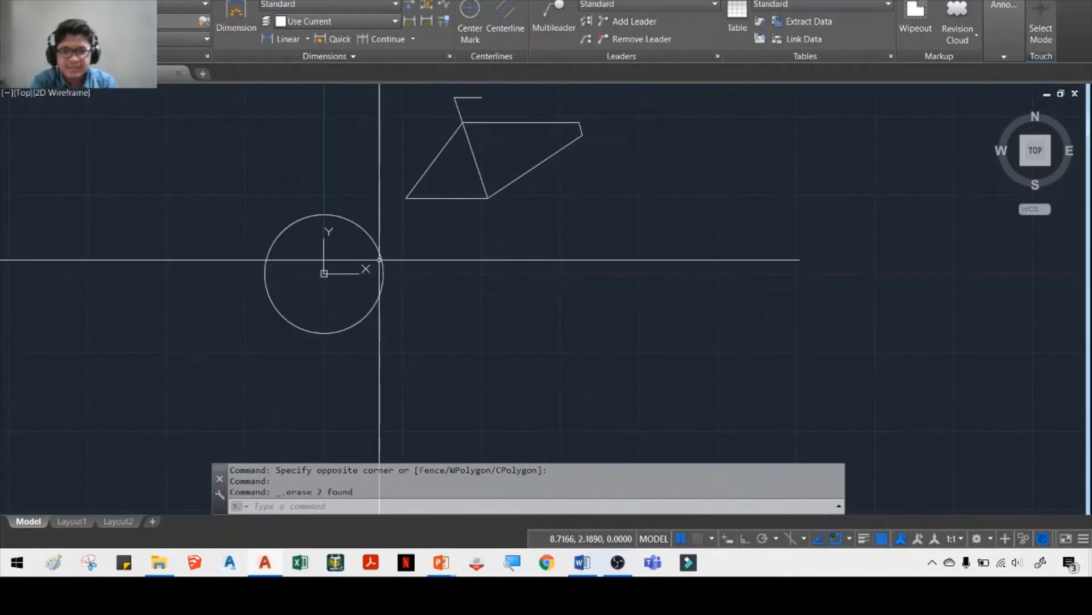
pyautogui.click(378, 259)
pyautogui.click(360, 222)
pyautogui.press('Delete')
pyautogui.moveTo(366, 188); pyautogui.dragTo(324, 259, button='middle')
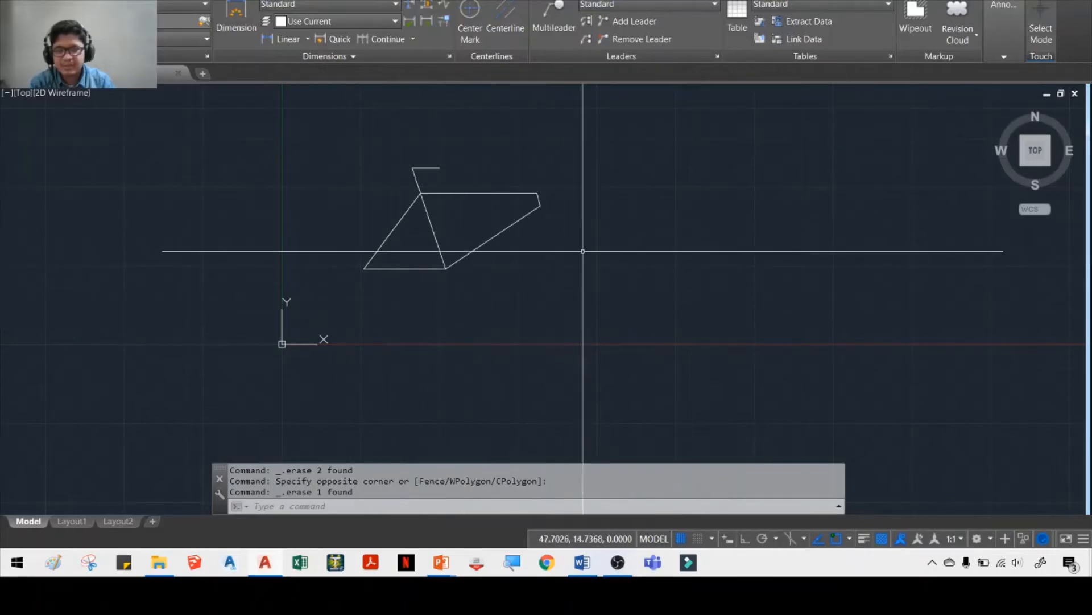
# Switch to the PowerPoint slide show, advance to the Step 4 slide and read its LINE coordinates, returning to AutoCAD.
pyautogui.hotkey('alt', 'Tab')
pyautogui.scroll(-10, 625, 310)
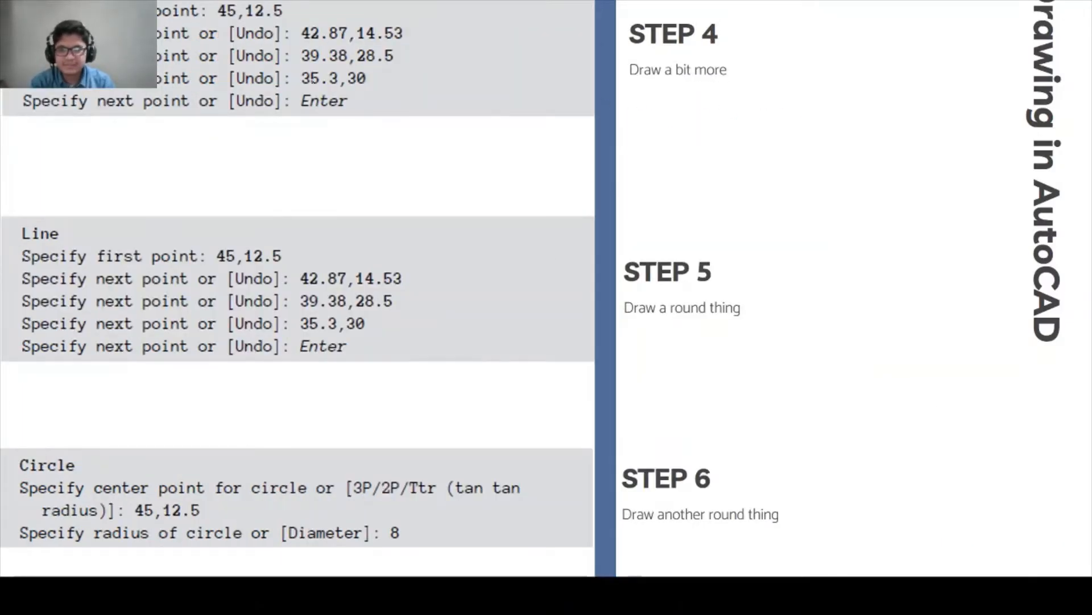
pyautogui.hotkey('alt', 'Tab')
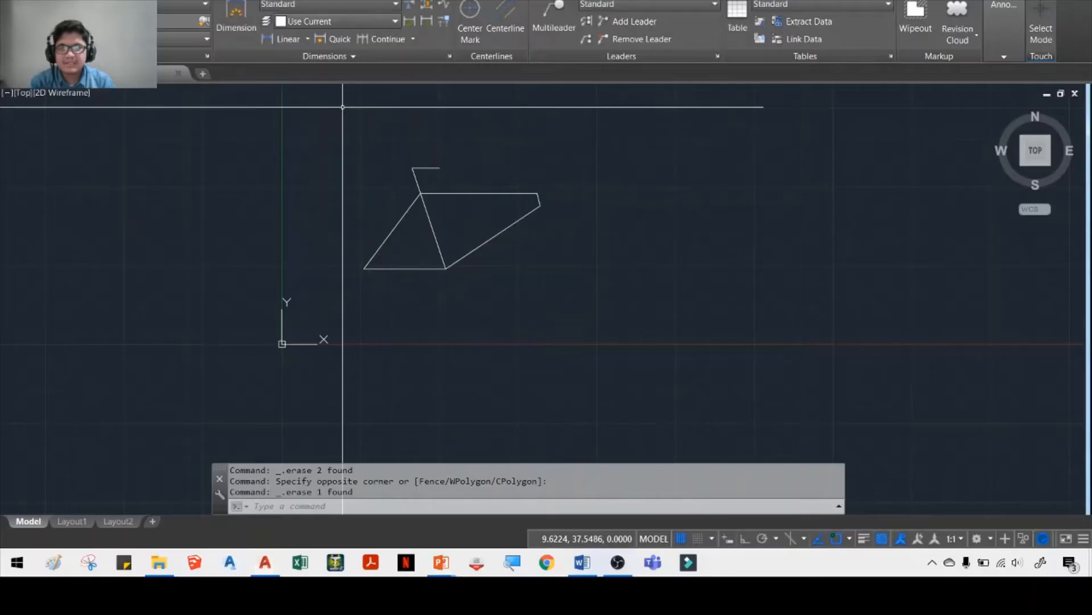
pyautogui.hotkey('alt', 'Tab')
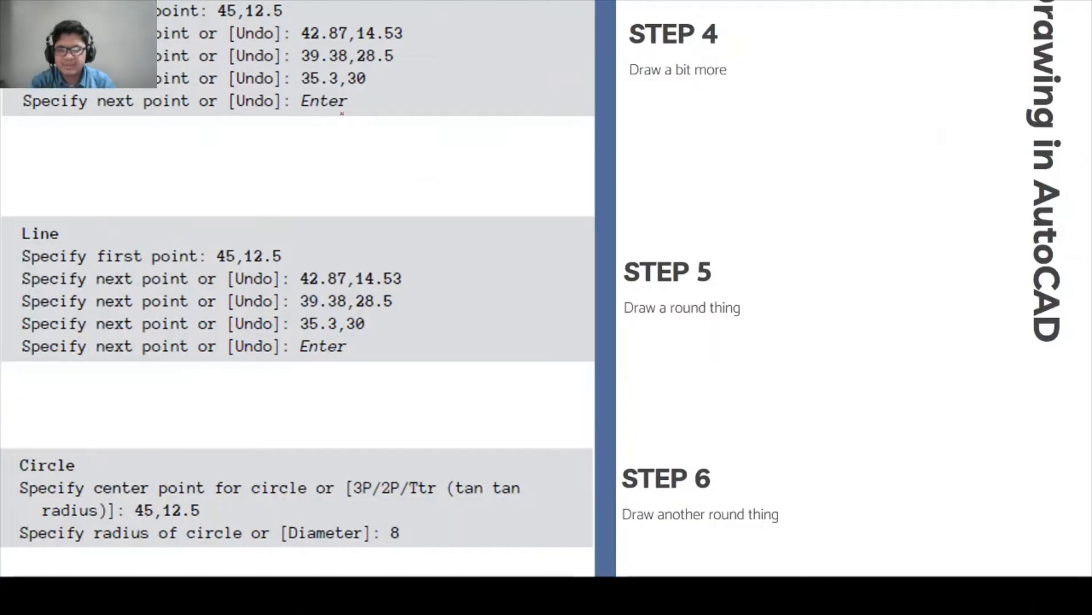
pyautogui.hotkey('alt', 'Tab')
pyautogui.hotkey('alt', 'Tab')
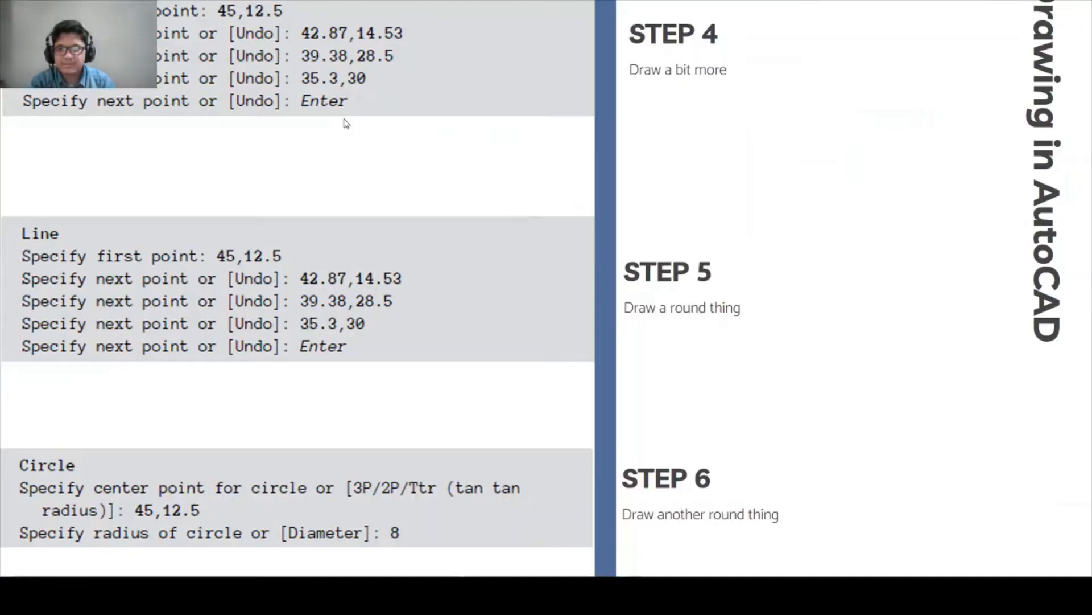
pyautogui.hotkey('alt', 'Tab')
pyautogui.hotkey('alt', 'Tab')
pyautogui.hotkey('alt', 'Tab')
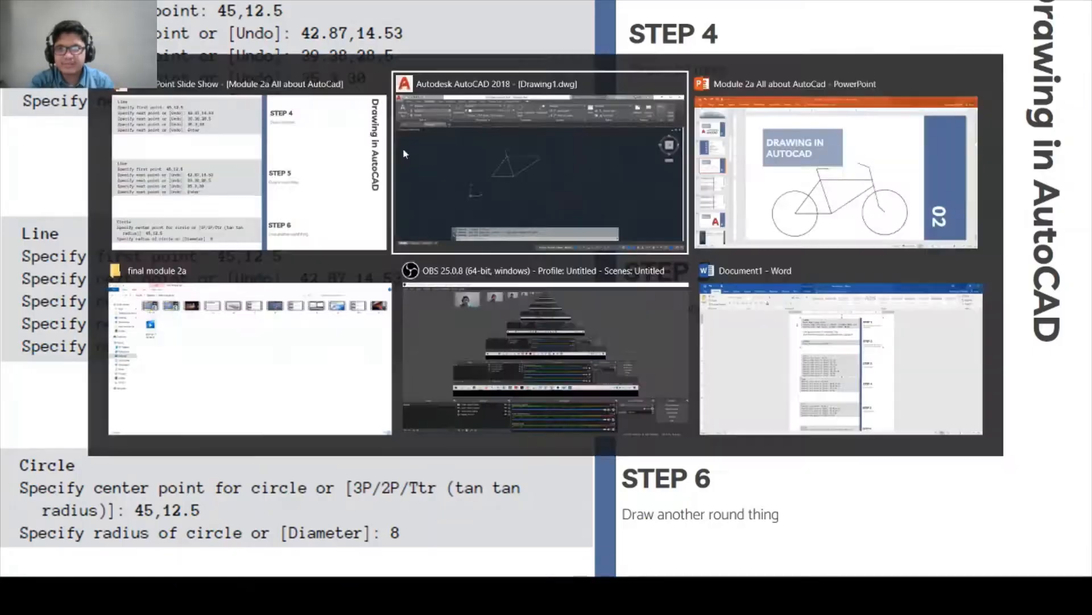
pyautogui.write('45,12.5')
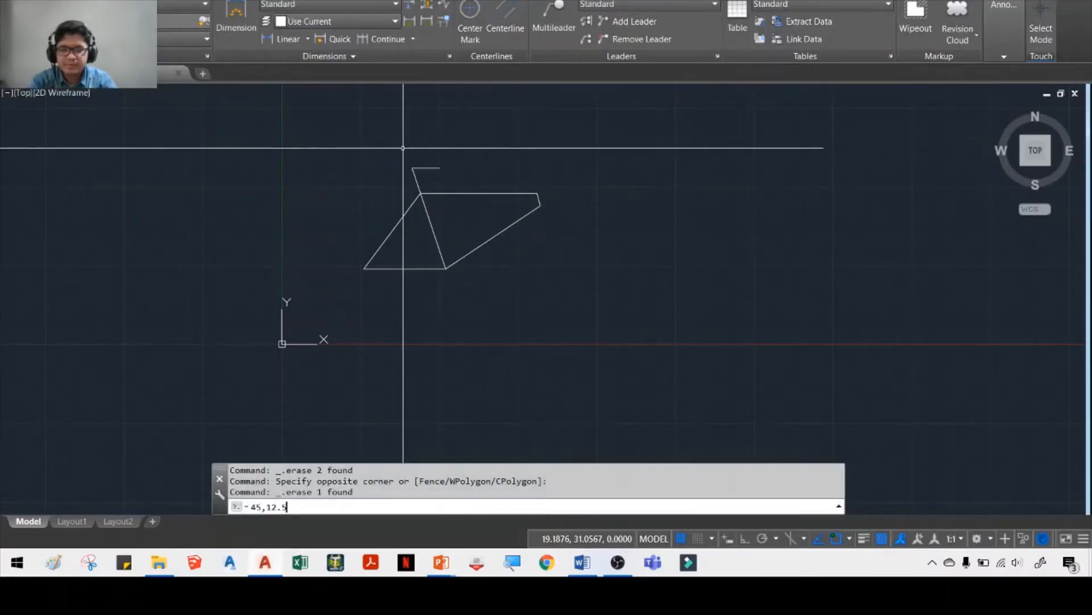
pyautogui.press('Return')
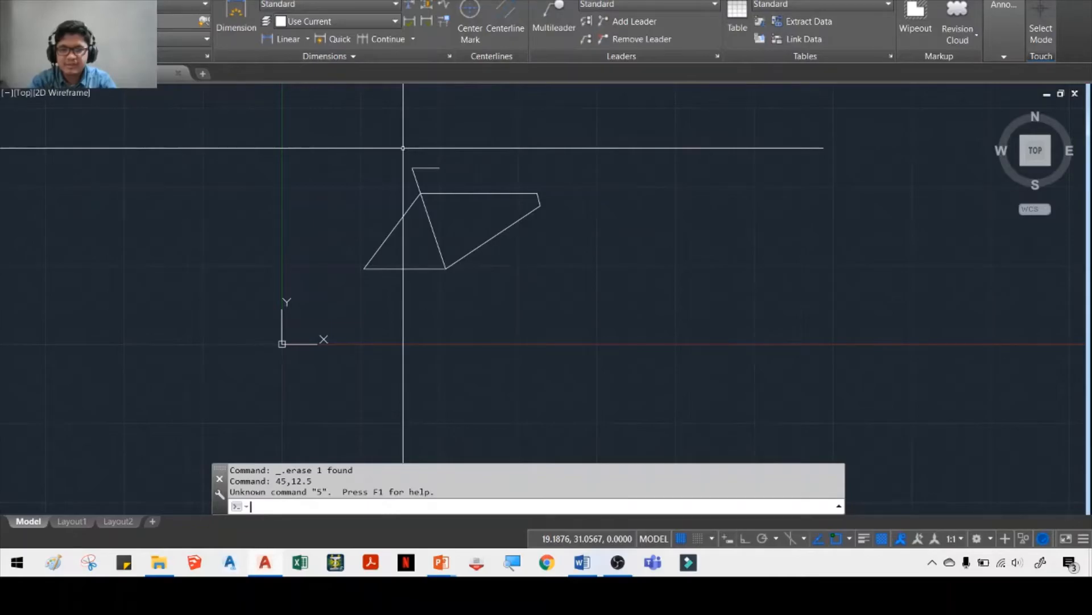
pyautogui.hotkey('alt', 'Tab')
pyautogui.hotkey('alt', 'Tab')
pyautogui.press('Escape')
# Draw the Step 4 line in AutoCAD from 45,12.5 to 42.87,14.53, checking the coordinates on the PowerPoint slide.
pyautogui.write('LIN')
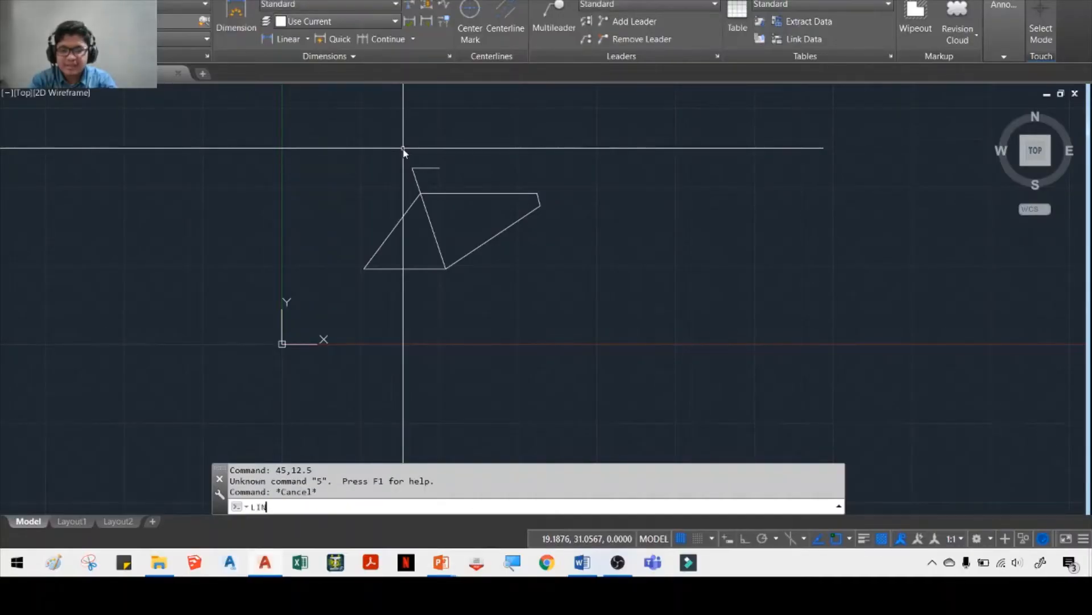
pyautogui.write('E')
pyautogui.press('Return')
pyautogui.hotkey('alt', 'Tab')
pyautogui.hotkey('alt', 'Tab')
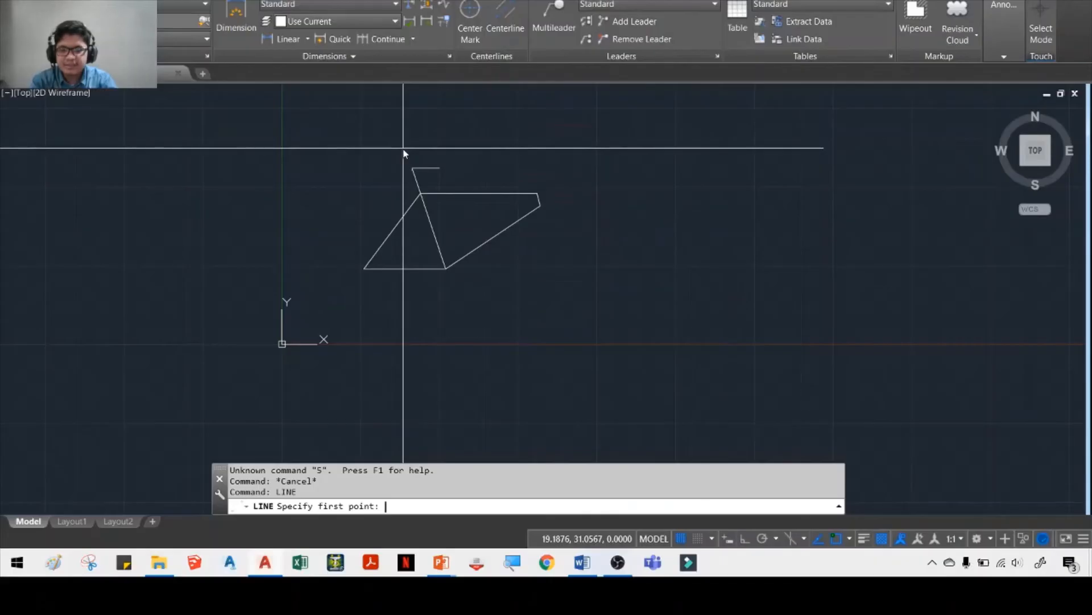
pyautogui.write('45')
pyautogui.hotkey('alt', 'Tab')
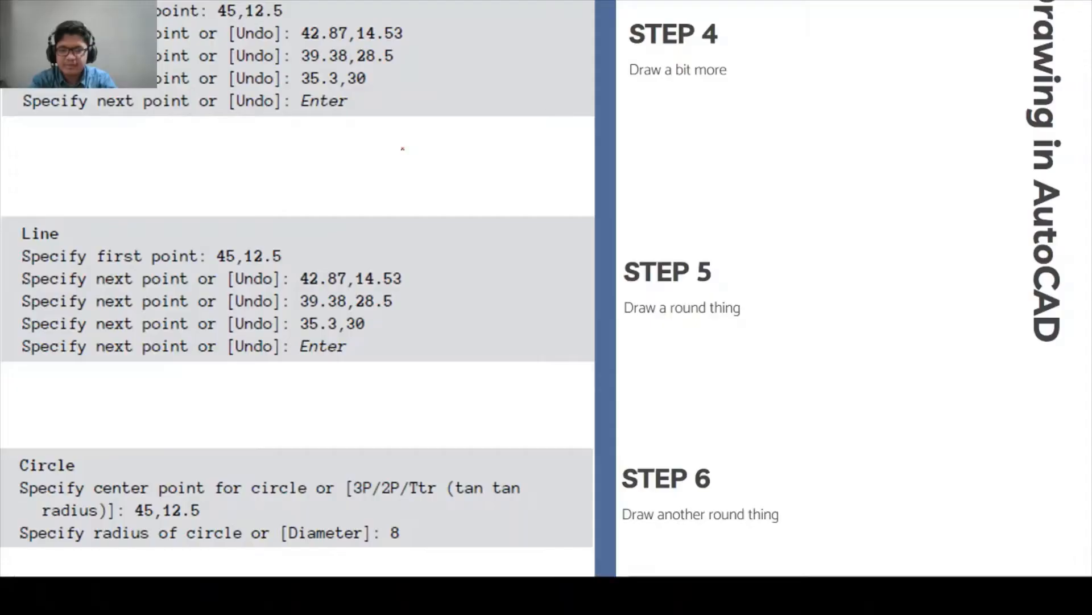
pyautogui.hotkey('alt', 'Tab')
pyautogui.write(',12.5')
pyautogui.press('Return')
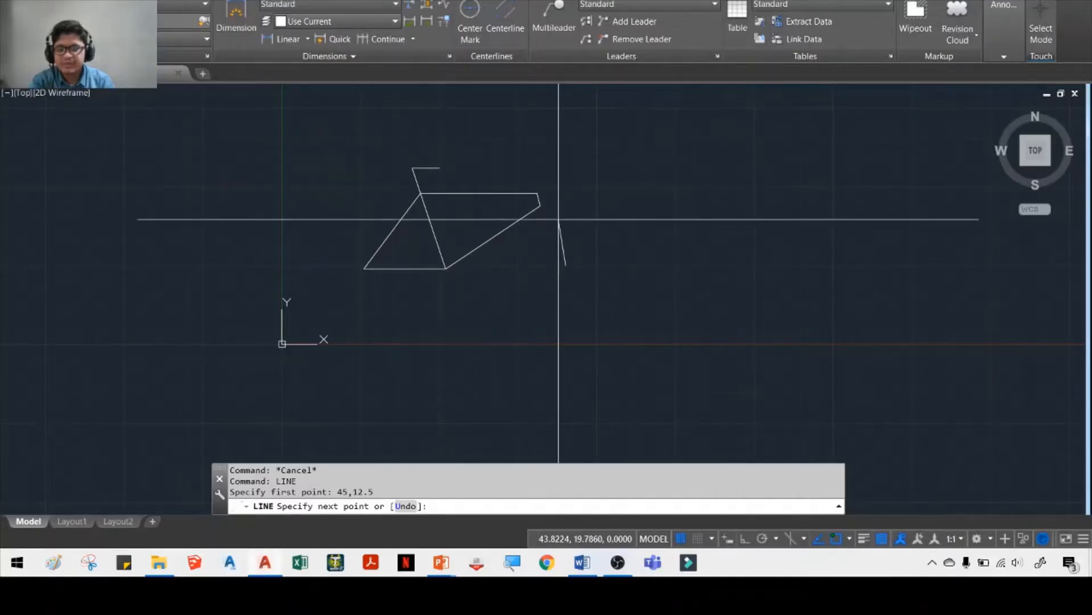
pyautogui.write('42')
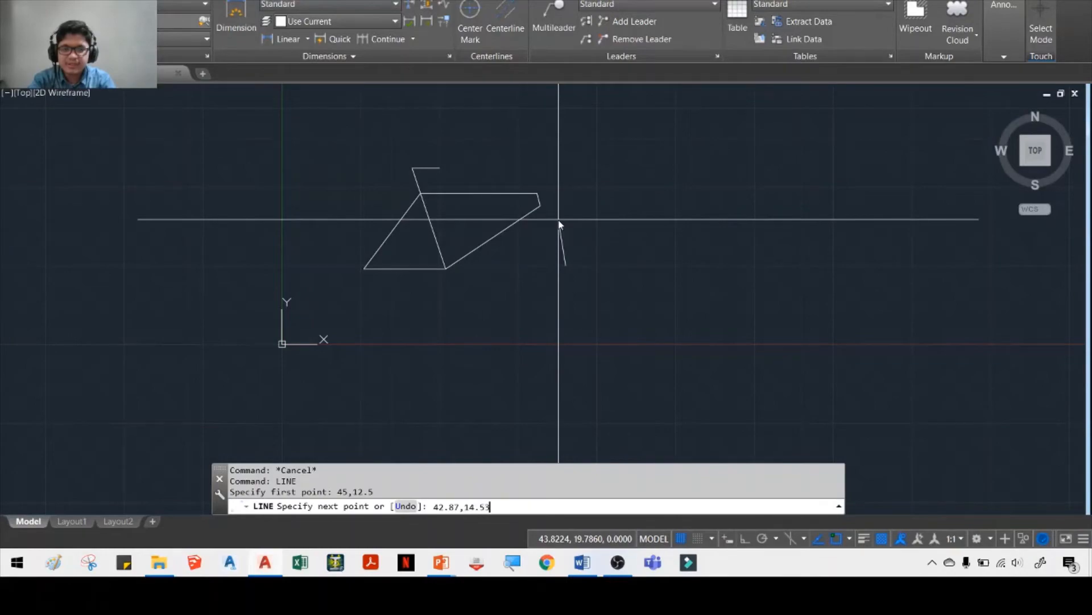
pyautogui.write('.87,14.53')
pyautogui.press('Return')
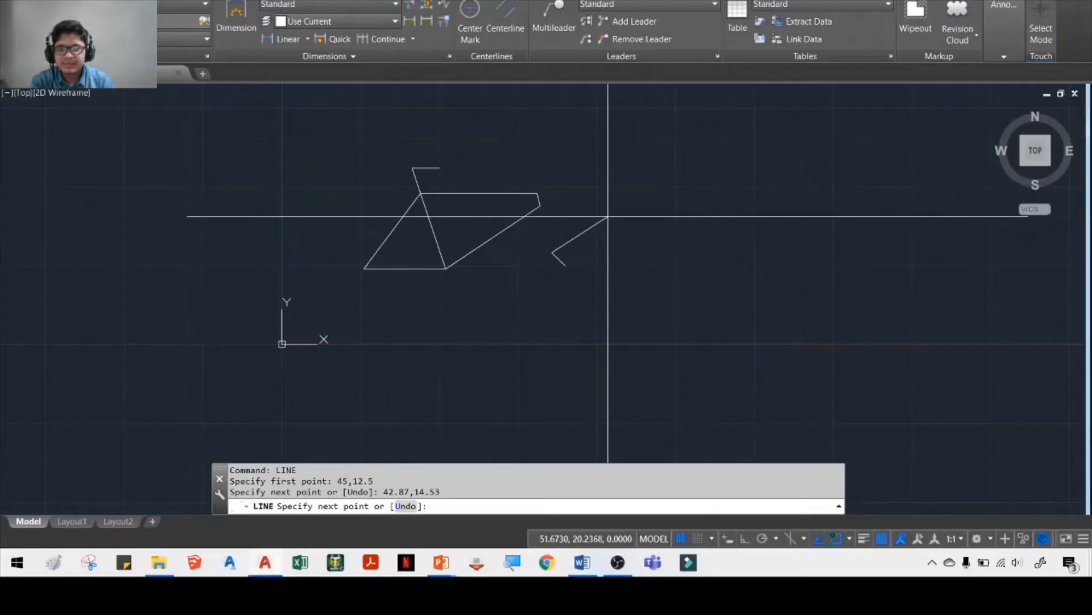
# Continue the line to 39.38,28.5.
pyautogui.write('39.')
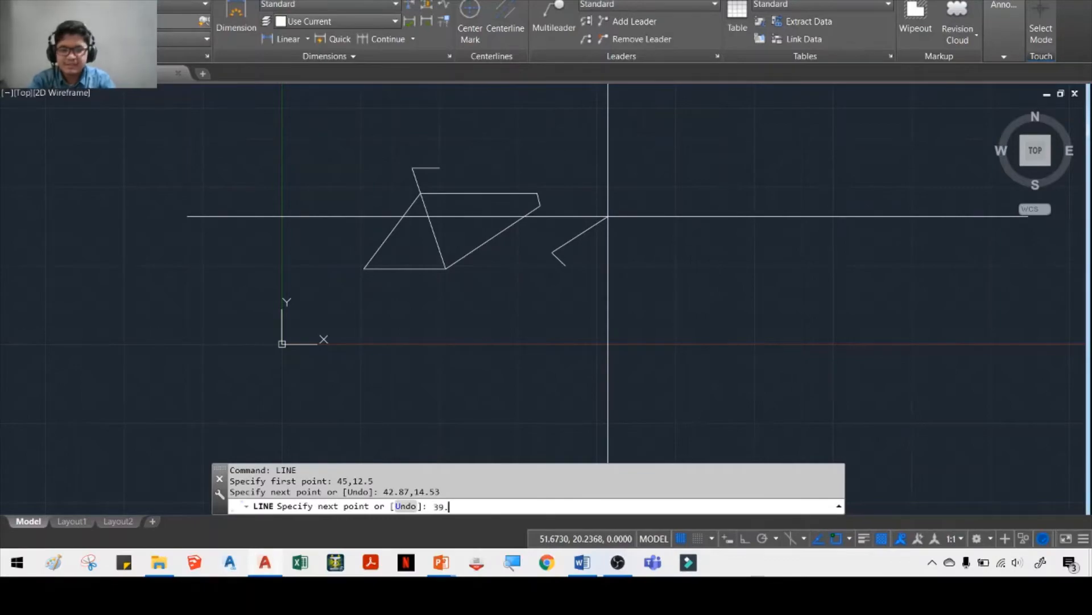
pyautogui.write('38,')
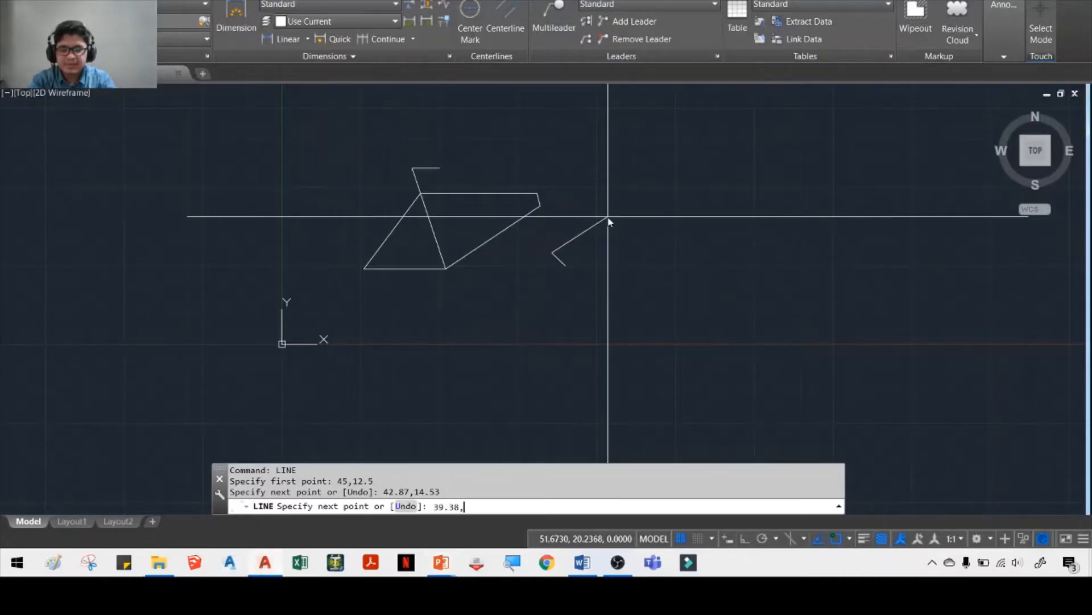
pyautogui.write('28.5')
pyautogui.press('Return')
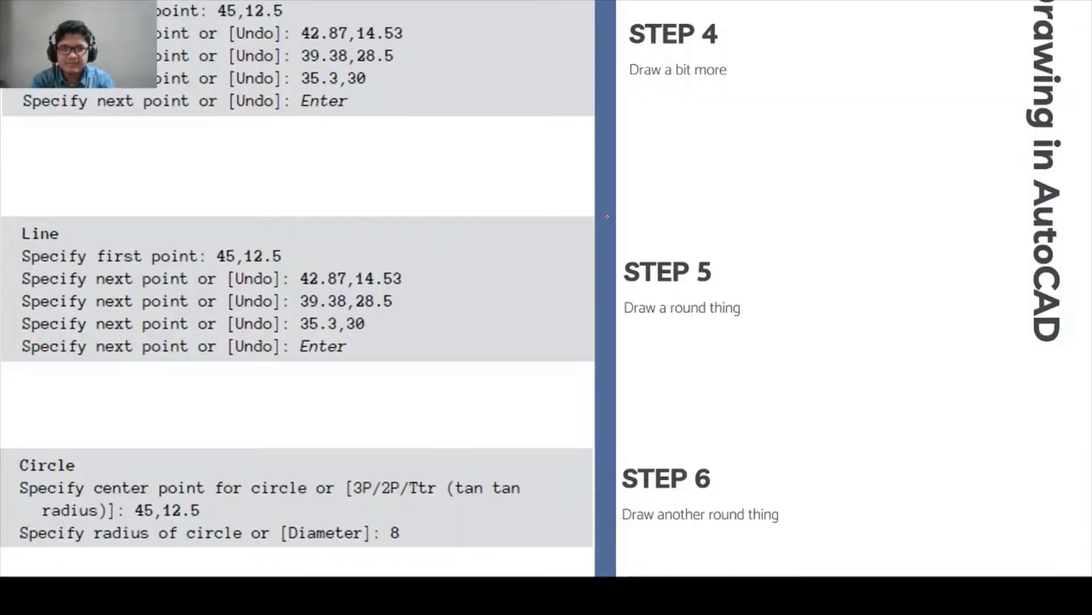
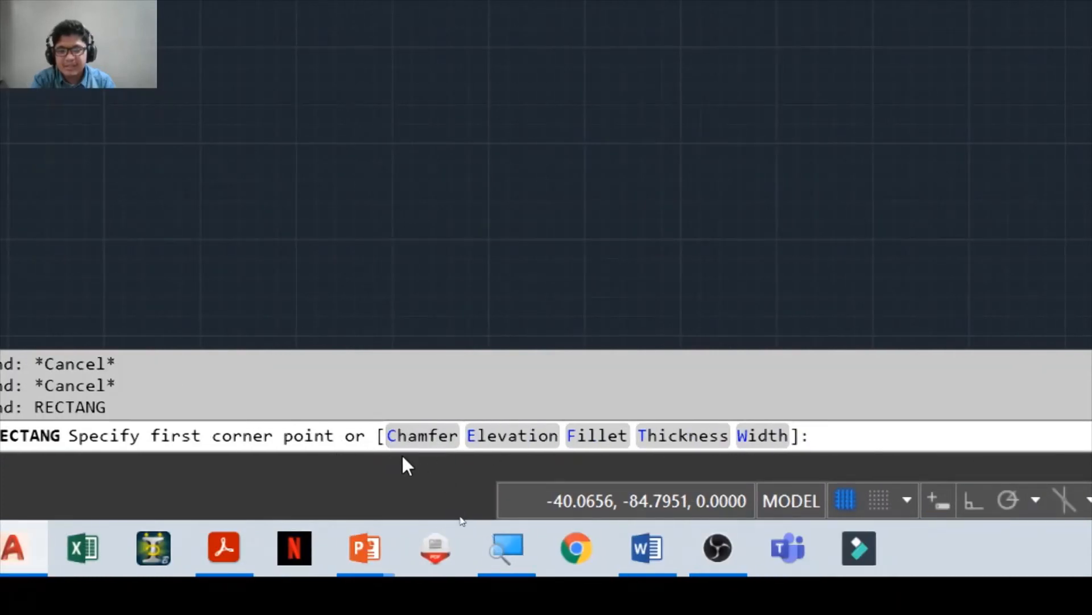
# Try the Chamfer option of the RECTANG command with a first chamfer distance of 3, cancel it and stay in AutoCAD.
pyautogui.write('c')
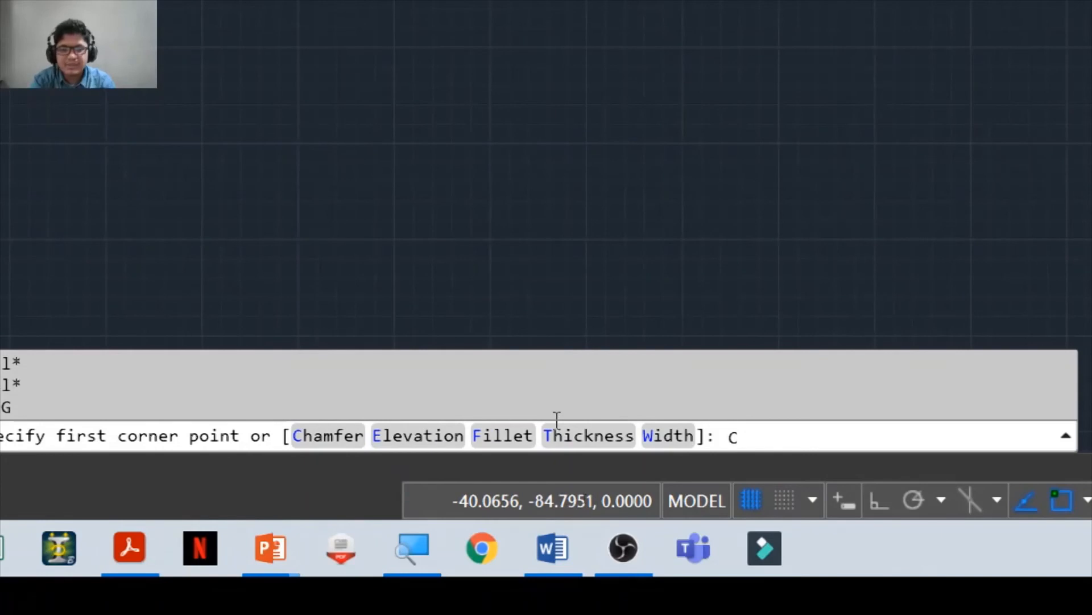
pyautogui.press('Return')
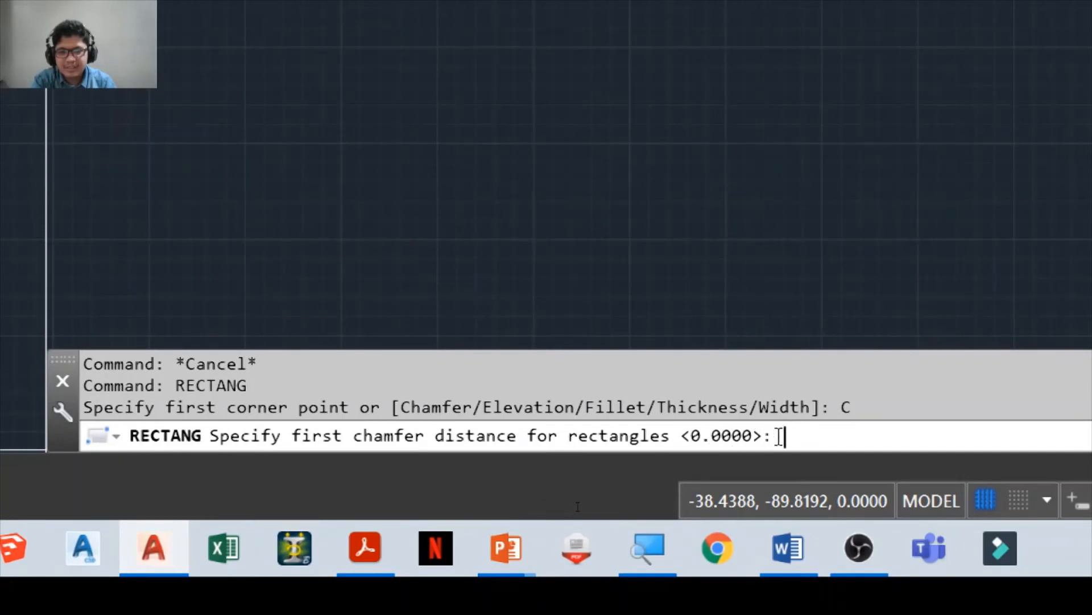
pyautogui.write('3')
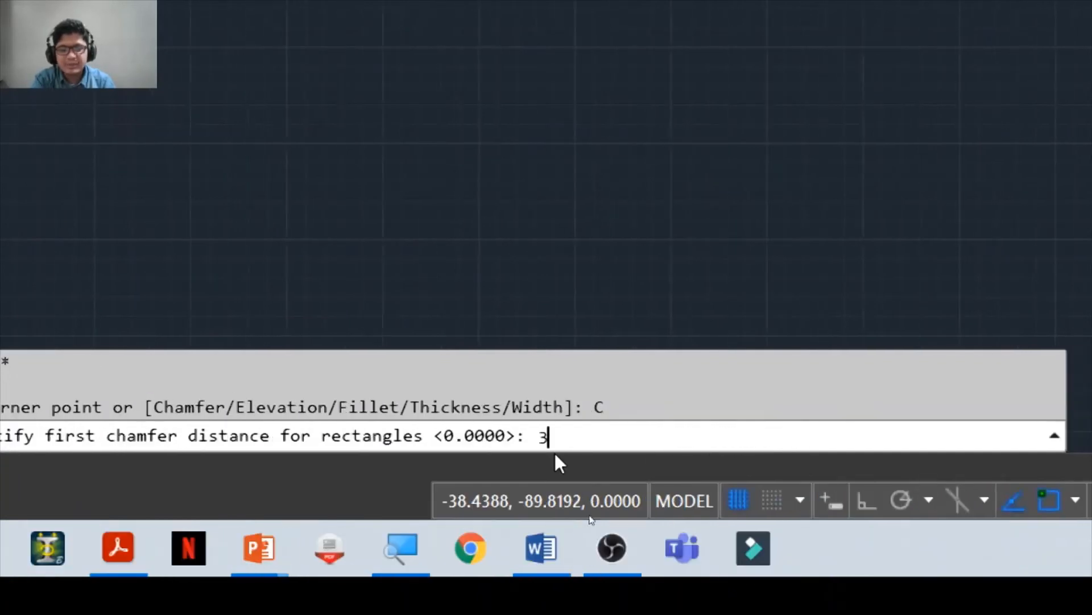
pyautogui.press('Return')
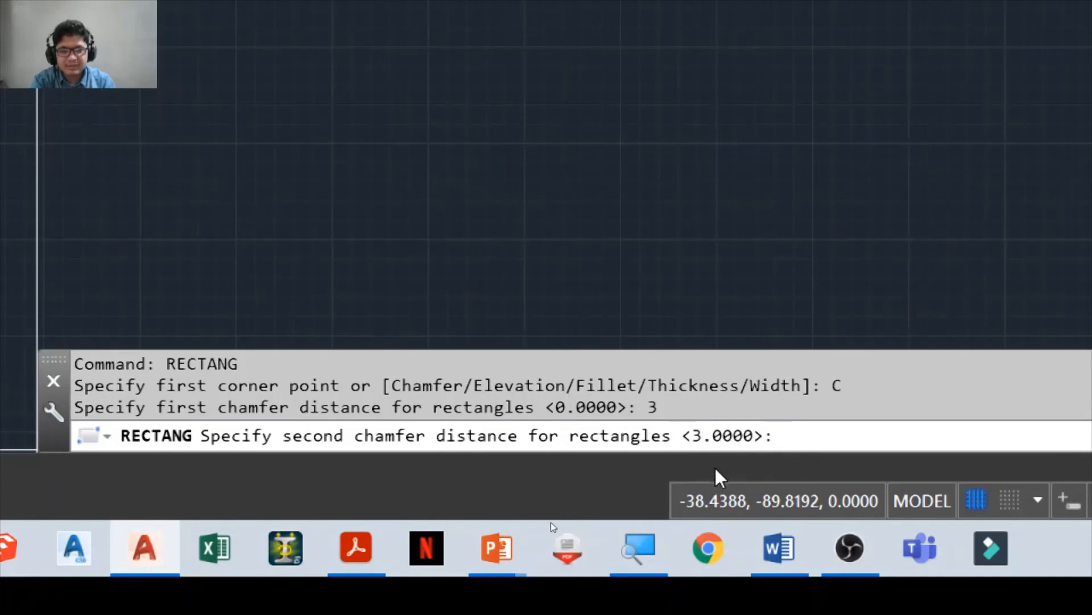
pyautogui.press('Escape')
pyautogui.hotkey('alt', 'Tab')
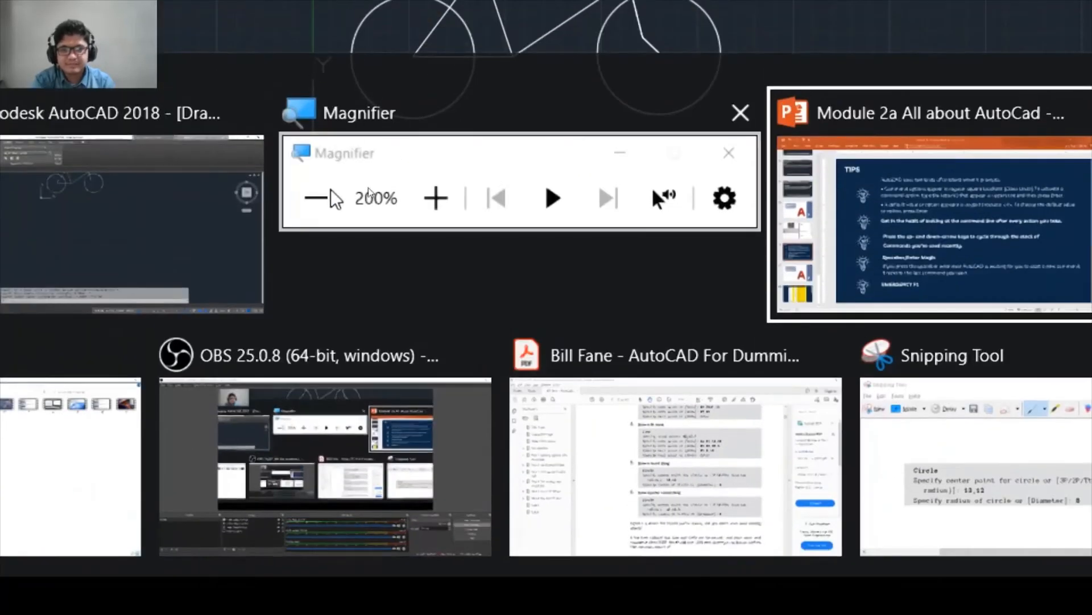
pyautogui.click(196, 128)
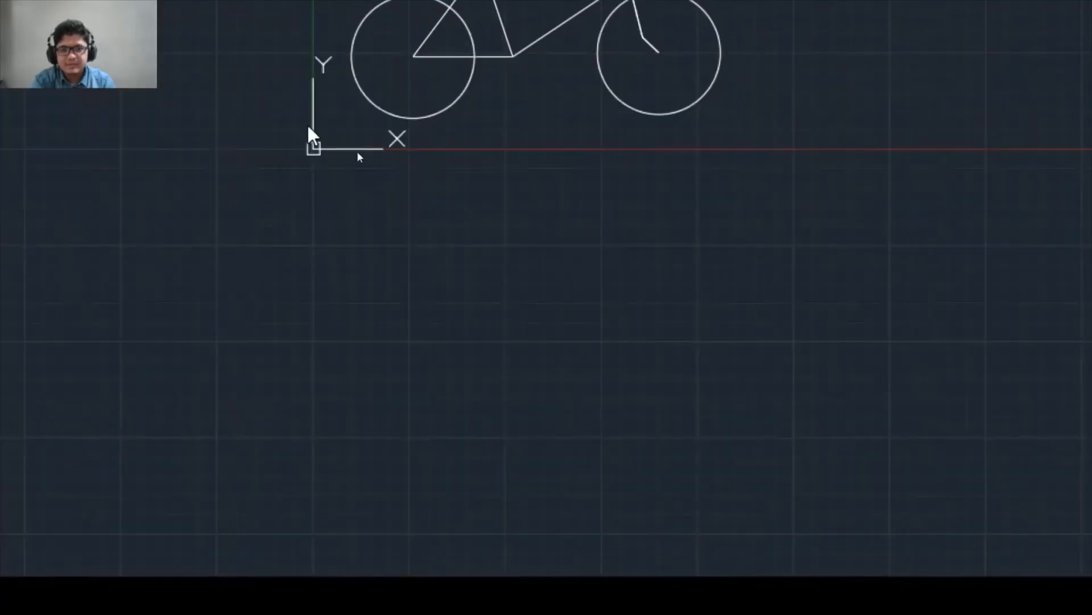
# Return the Magnifier to 100% and close it, then read the PowerPoint TIPS slide about command prompts and recent commands, returning to AutoCAD.
pyautogui.click(332, 80)
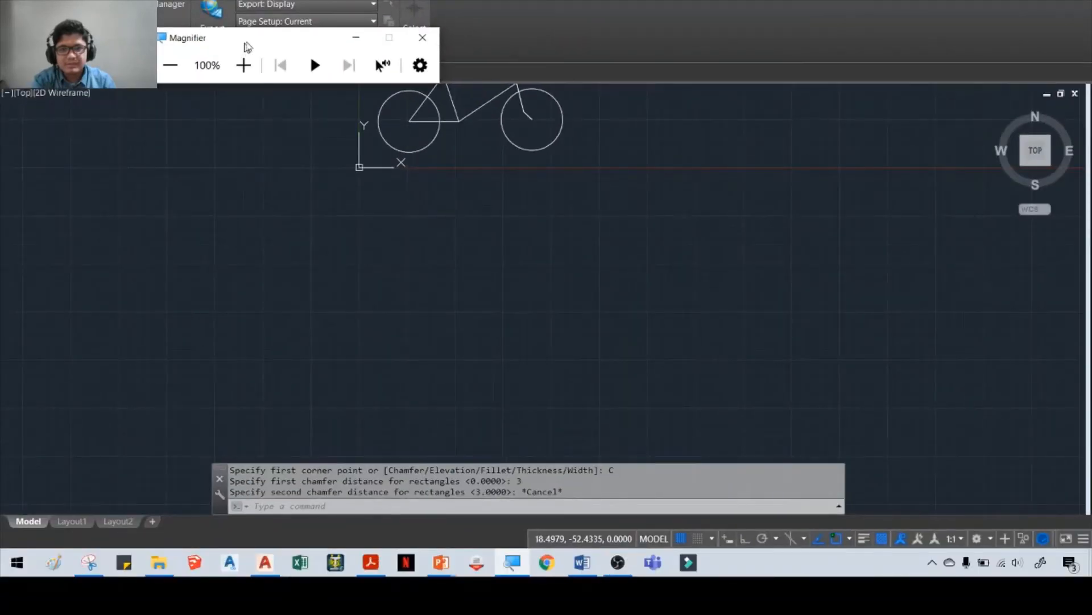
pyautogui.click(421, 41)
pyautogui.hotkey('alt', 'Tab')
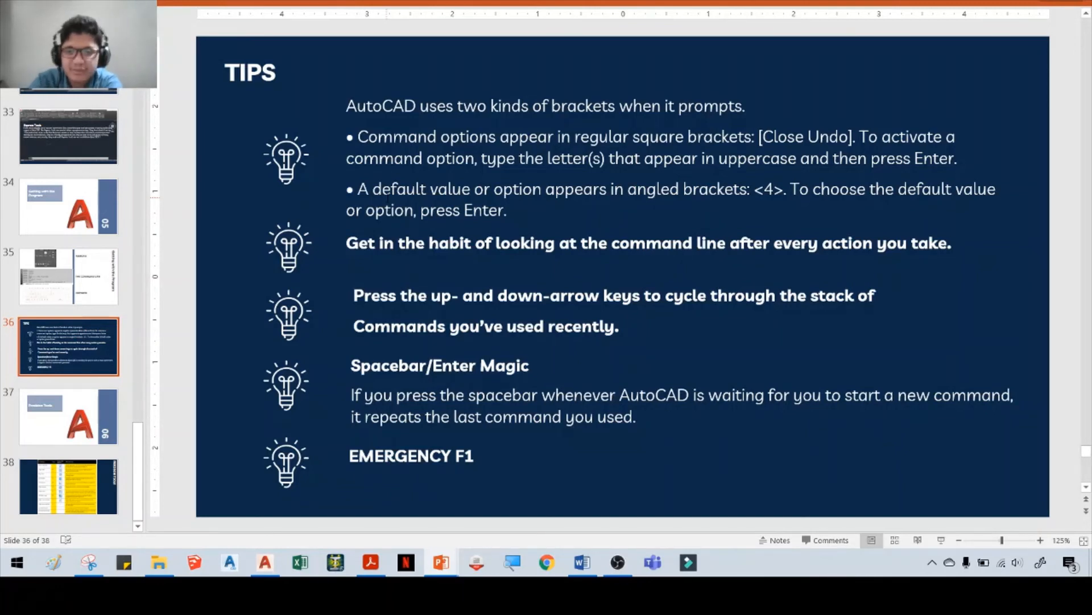
pyautogui.hotkey('alt', 'Tab')
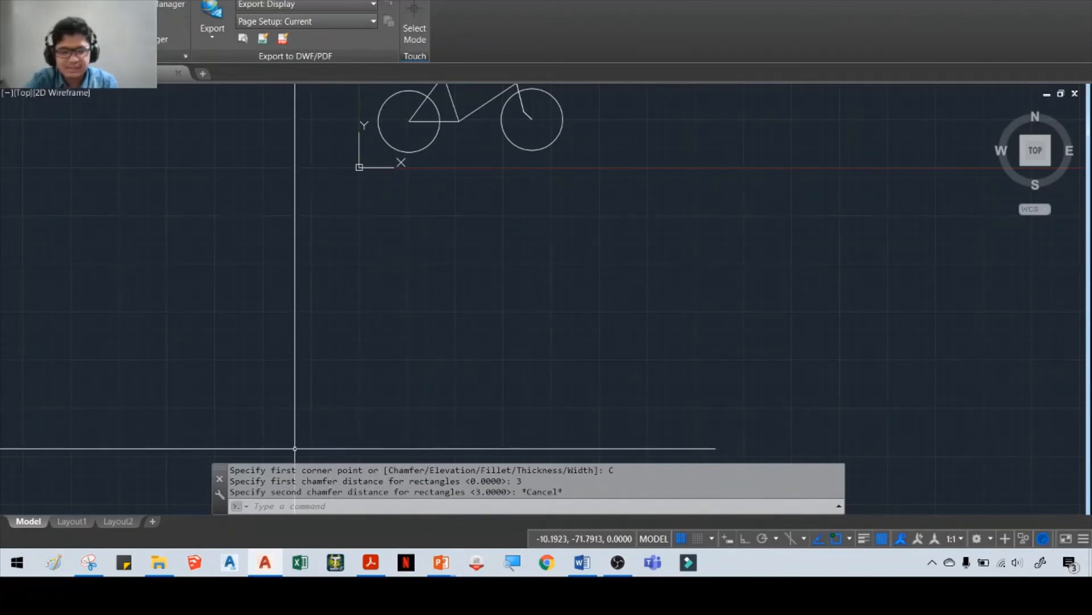
# Cycle back through the recently used commands at the AutoCAD command line.
pyautogui.press('Up')
pyautogui.press('Up')
pyautogui.press('Up')
pyautogui.press('Up')
pyautogui.press('Up')
pyautogui.press('Up')
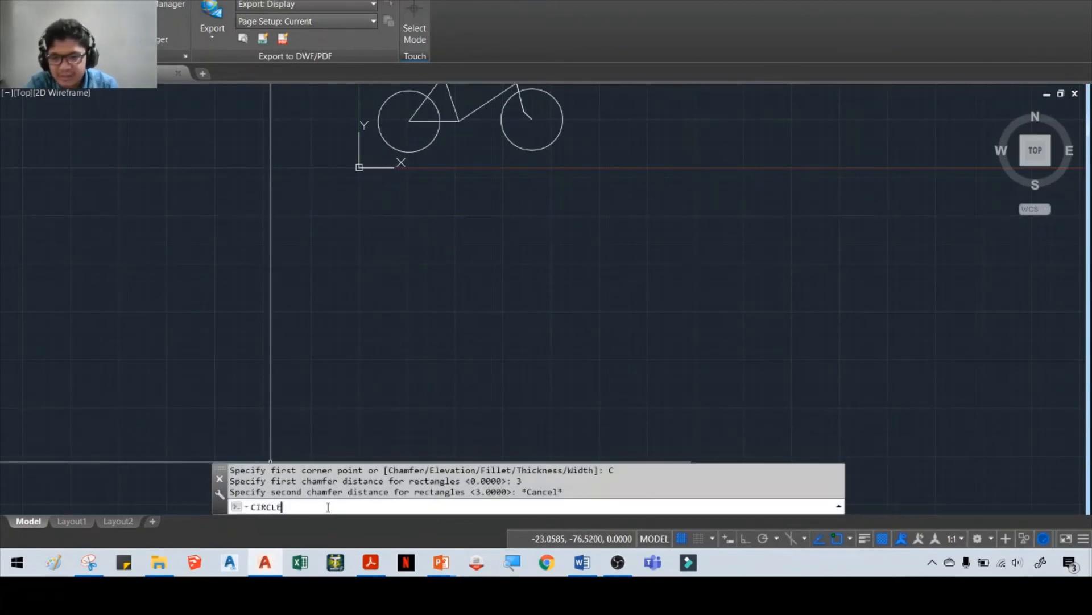
# Magnify the screen to 200%, browse the recent commands in both directions at the command line, and clear it without running any.
pyautogui.click(512, 562)
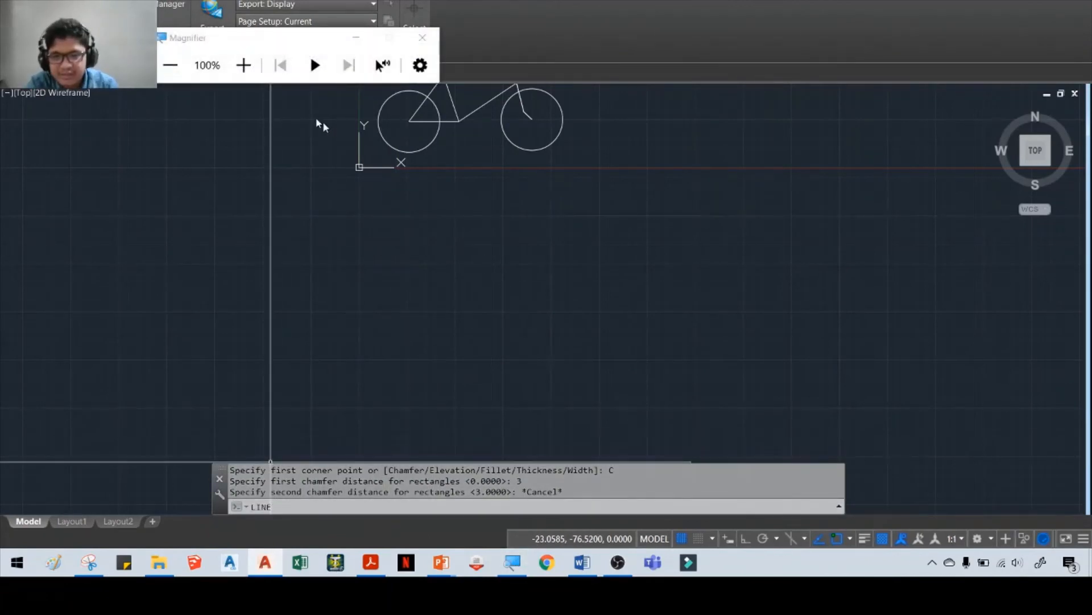
pyautogui.click(243, 65)
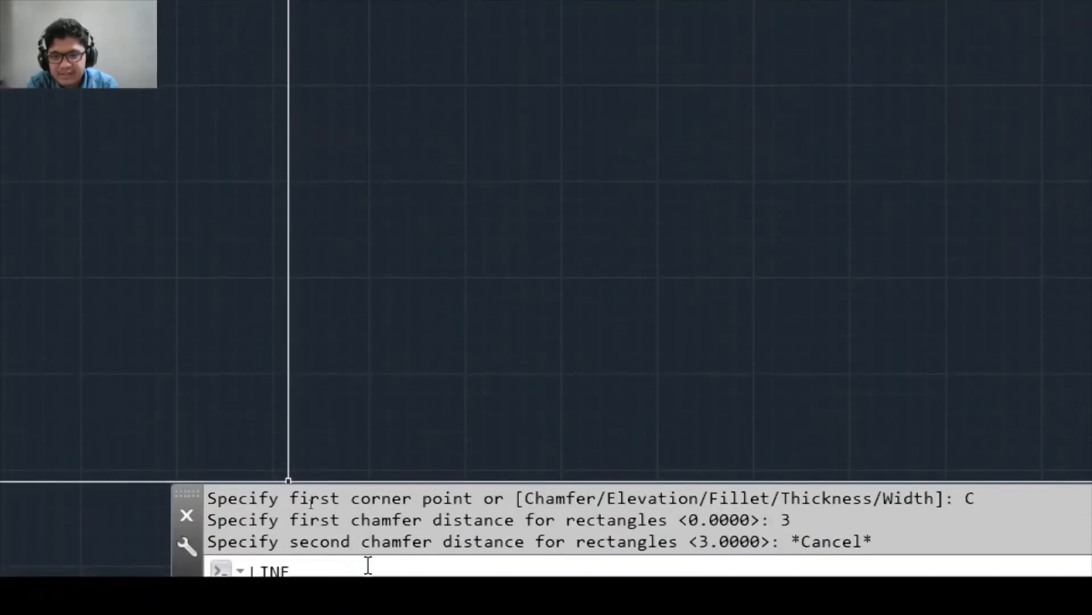
pyautogui.press('Up')
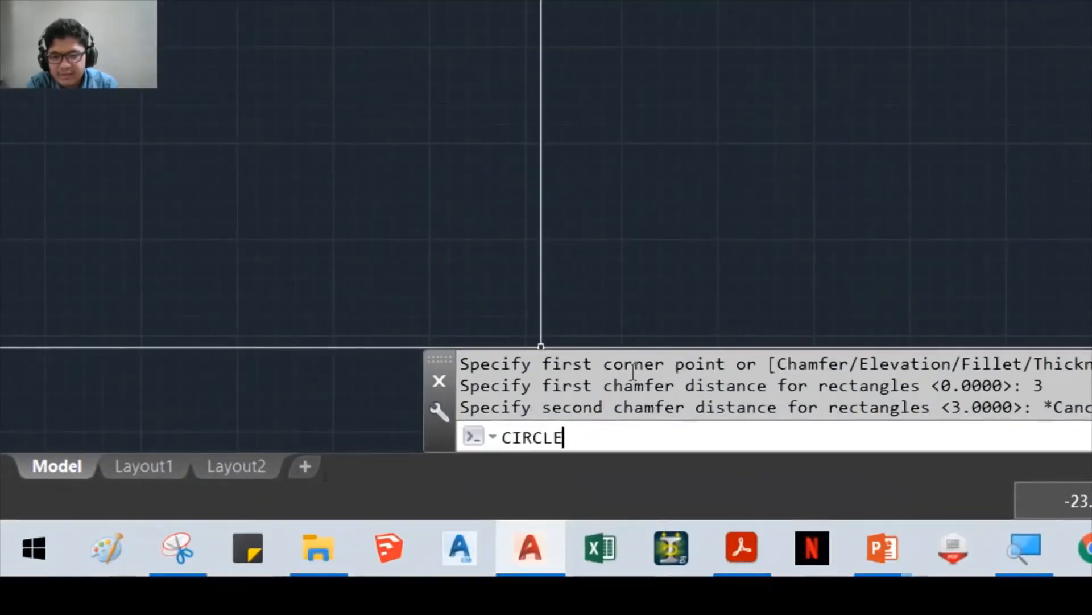
pyautogui.press('Up')
pyautogui.press('Up')
pyautogui.press('Up')
pyautogui.press('Up')
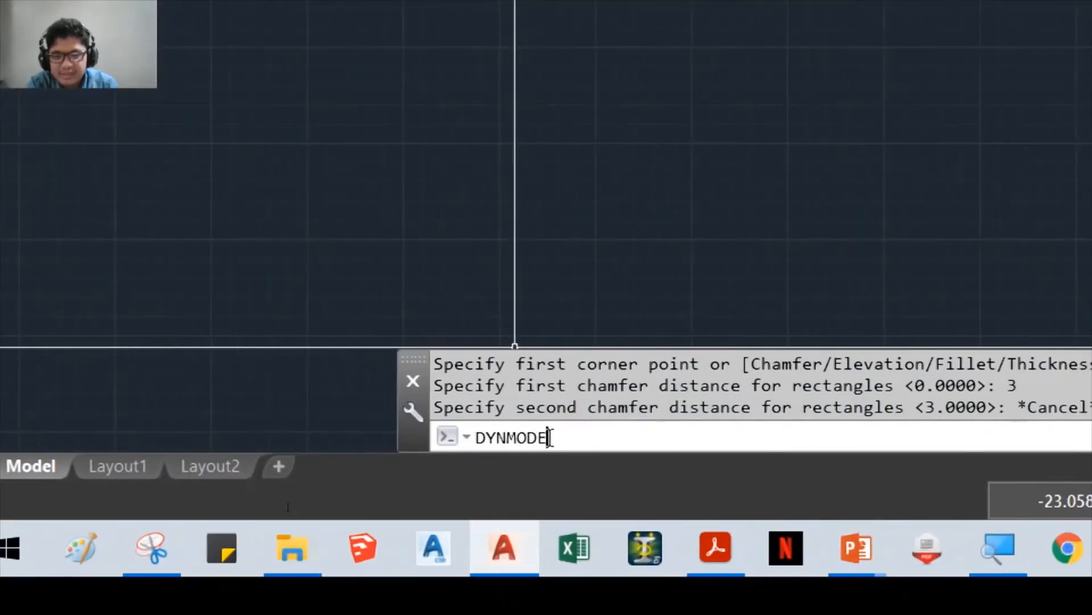
pyautogui.press('Up')
pyautogui.press('Up')
pyautogui.press('Down')
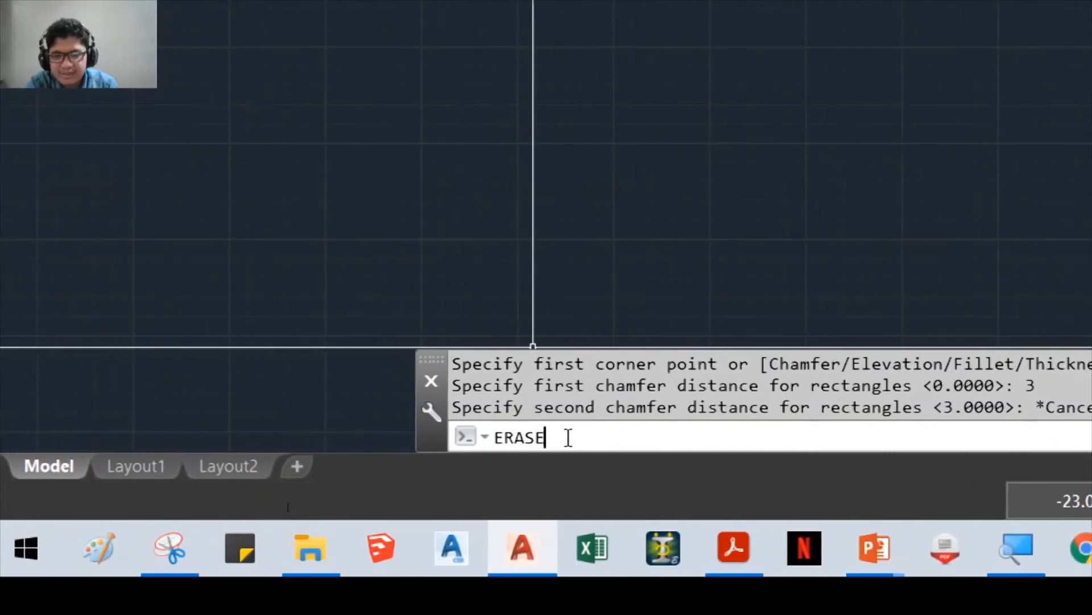
pyautogui.press('Down')
pyautogui.press('Down')
pyautogui.press('Down')
pyautogui.press('Down')
pyautogui.press('Up')
pyautogui.press('Up')
pyautogui.press('Up')
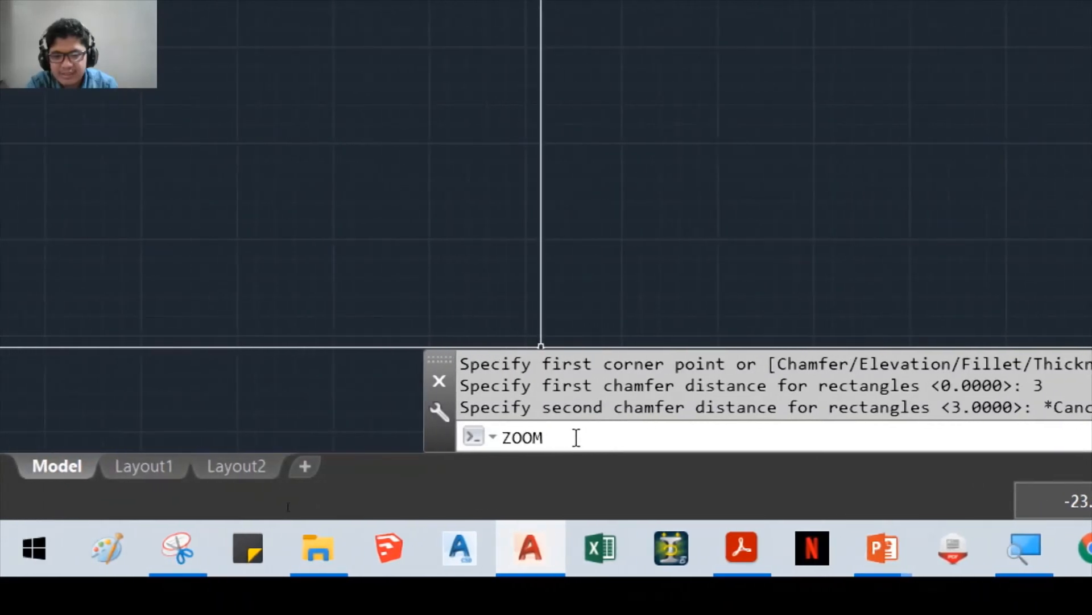
pyautogui.press('Down')
pyautogui.press('Down')
pyautogui.press('Escape')
# Switch to the PowerPoint TIPS slide, reset the Magnifier to 100%, read the Spacebar/Enter Magic tip and return to AutoCAD.
pyautogui.hotkey('alt', 'Tab')
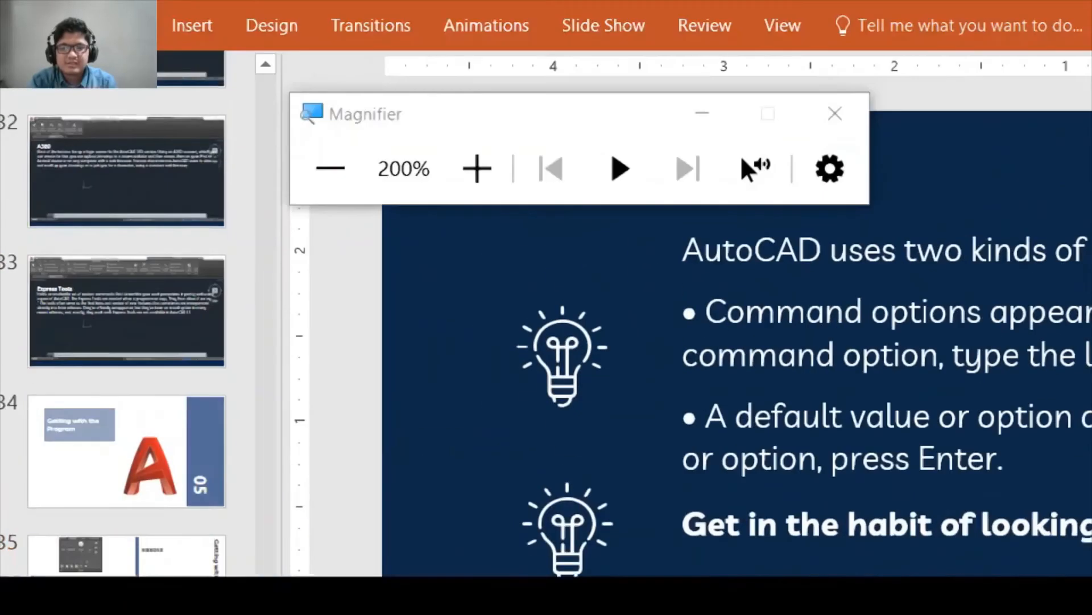
pyautogui.click(340, 168)
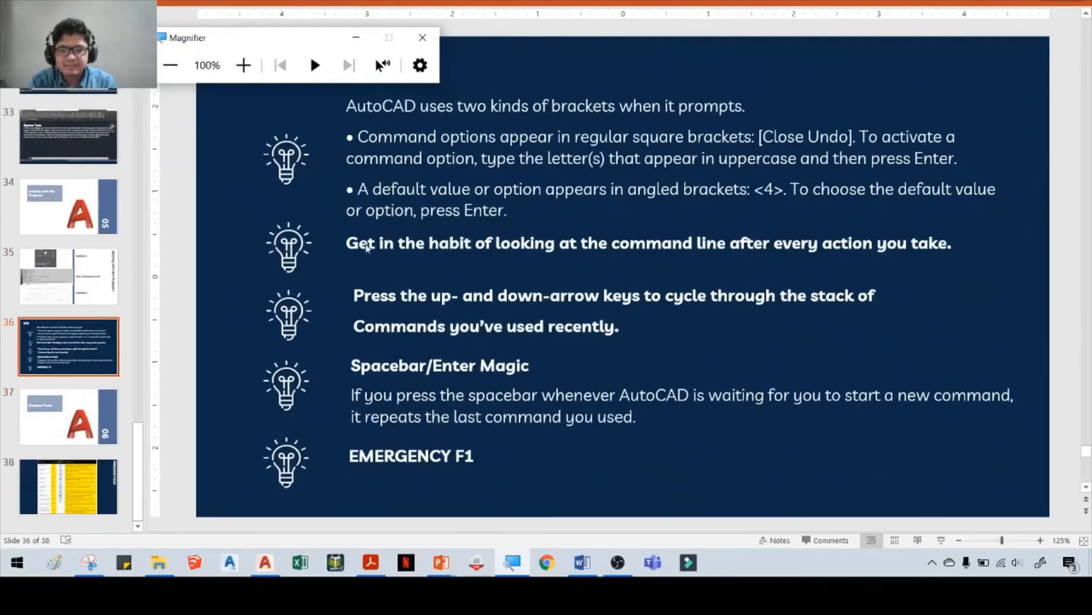
pyautogui.click(385, 362)
pyautogui.moveTo(360, 366); pyautogui.dragTo(532, 365)
pyautogui.click(446, 394)
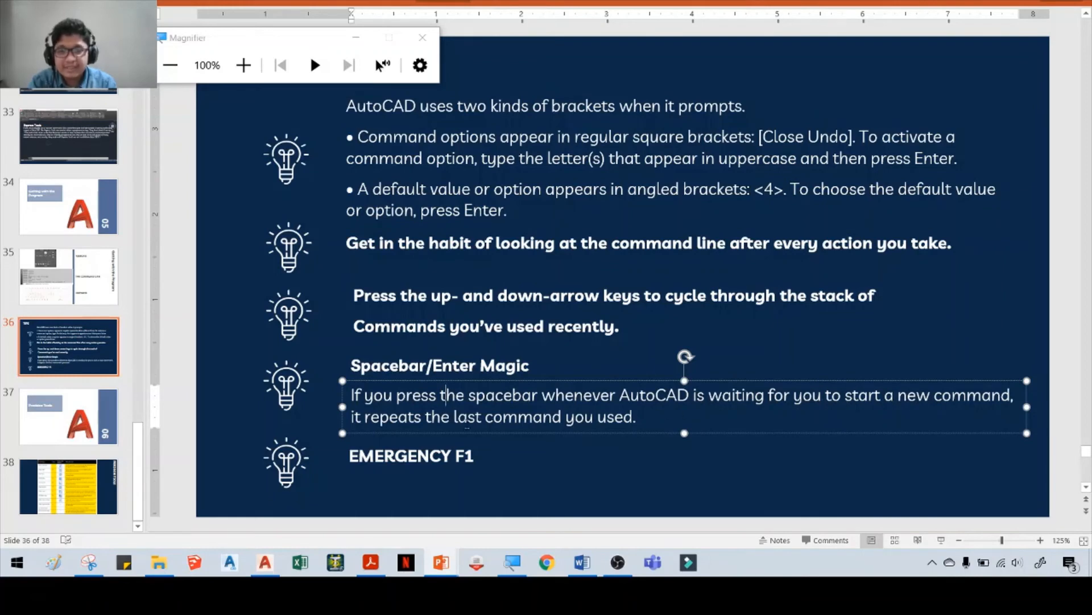
pyautogui.hotkey('alt', 'Tab')
pyautogui.hotkey('alt', 'Tab')
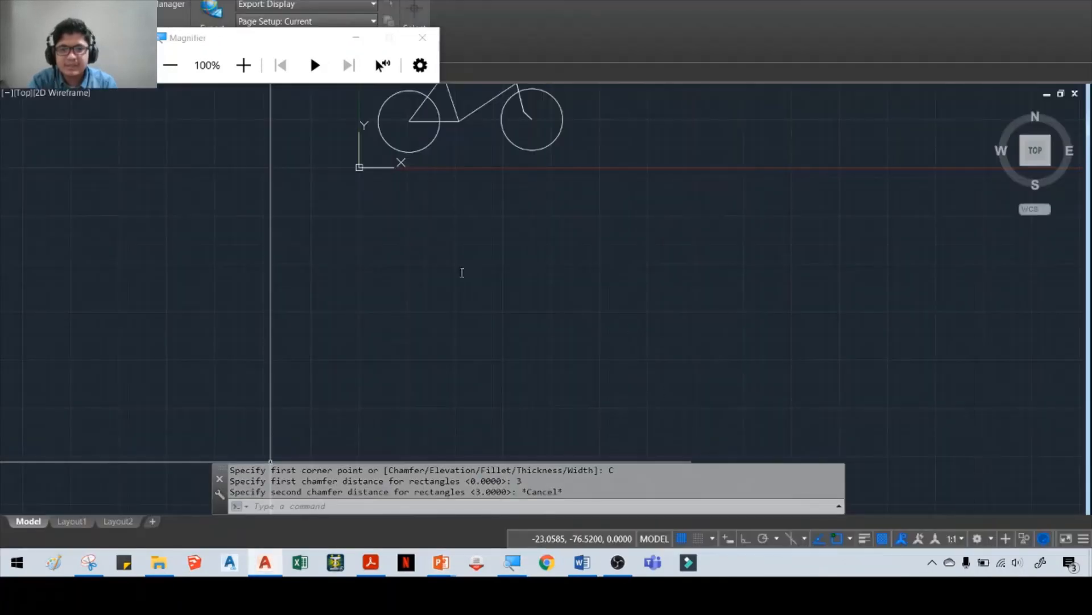
# Draw a circle with a radius of about 28.6 in the empty space east of the bicycle.
pyautogui.press('Escape')
pyautogui.scroll(-5, 515, 233)
pyautogui.moveTo(514, 230); pyautogui.dragTo(448, 297, button='middle')
pyautogui.press('Escape')
pyautogui.press('Escape')
pyautogui.write('C')
pyautogui.press('Return')
pyautogui.click(547, 241)
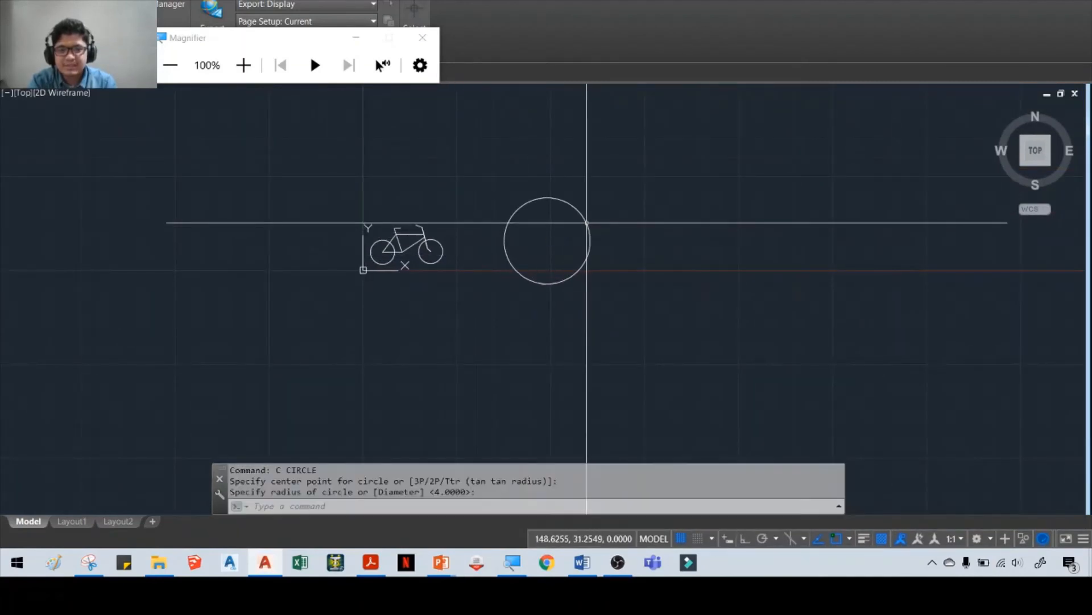
pyautogui.click(586, 225)
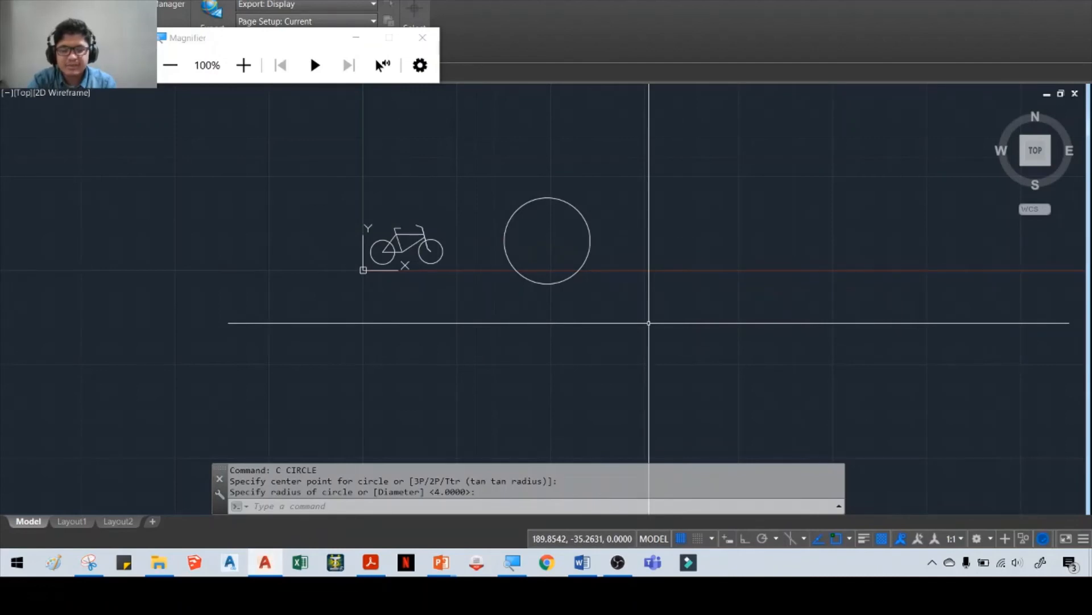
# Repeat CIRCLE to draw two nested circles east of the first one, with radii of about 50.5 and 28.1.
pyautogui.press('Return')
pyautogui.click(651, 249)
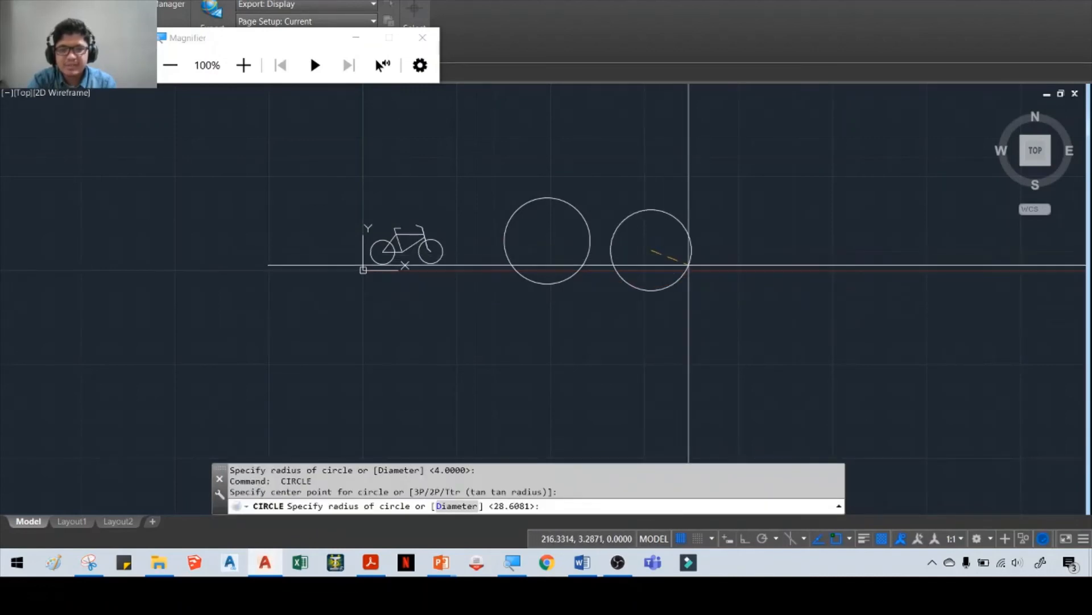
pyautogui.click(723, 275)
pyautogui.press('Return')
pyautogui.click(644, 250)
pyautogui.click(686, 254)
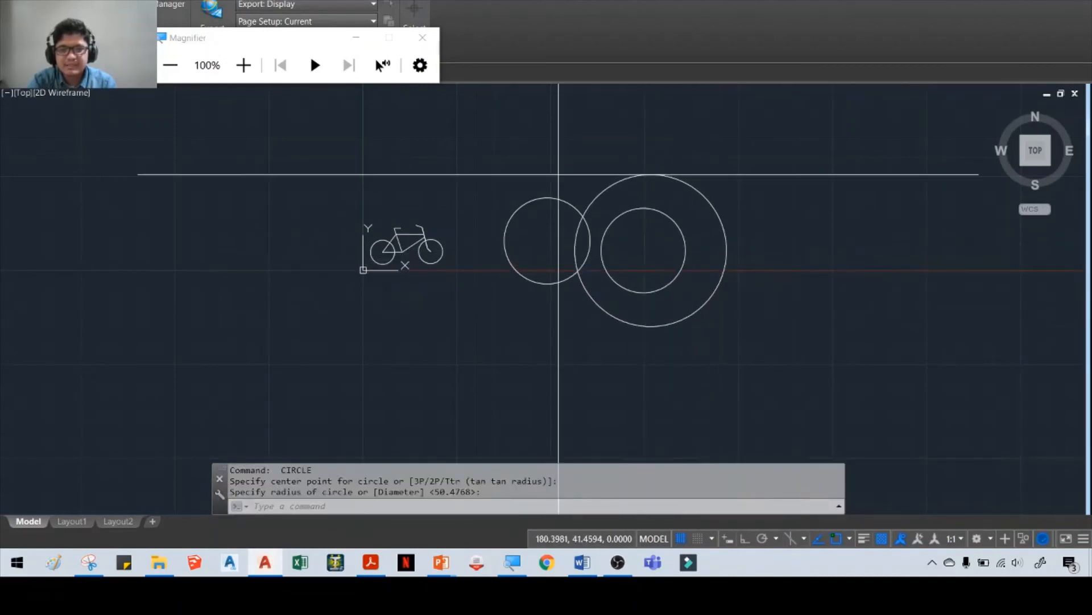
# Repeat CIRCLE for three more: radius about 53.9 above the first circle, about 38.6 below the bicycle, and about 25.1 beside that one.
pyautogui.press('Return')
pyautogui.click(533, 163)
pyautogui.click(613, 164)
pyautogui.press('Escape')
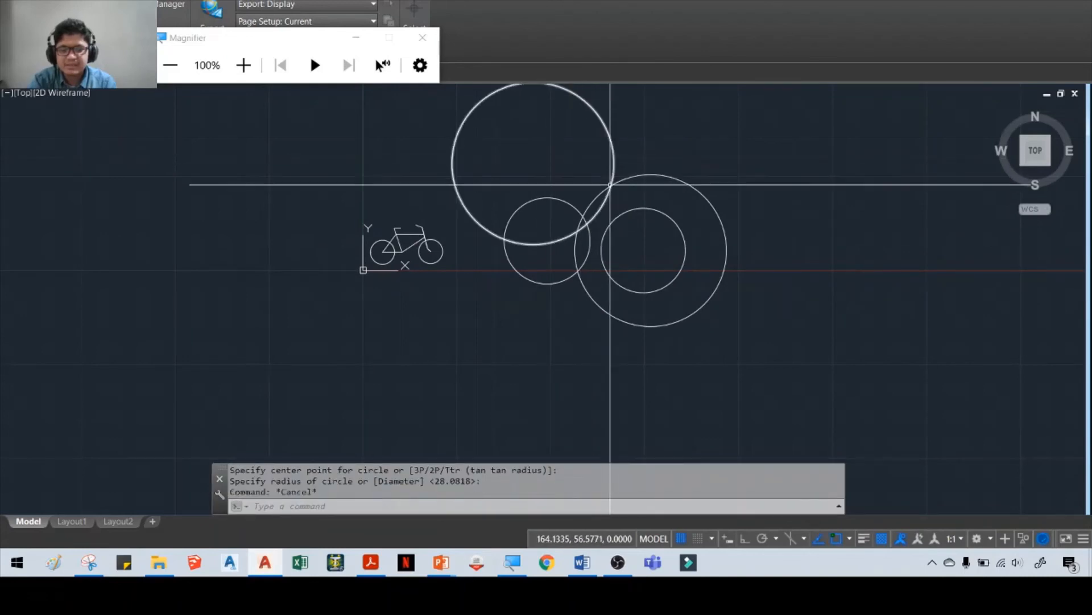
pyautogui.press('Return')
pyautogui.click(440, 348)
pyautogui.click(496, 333)
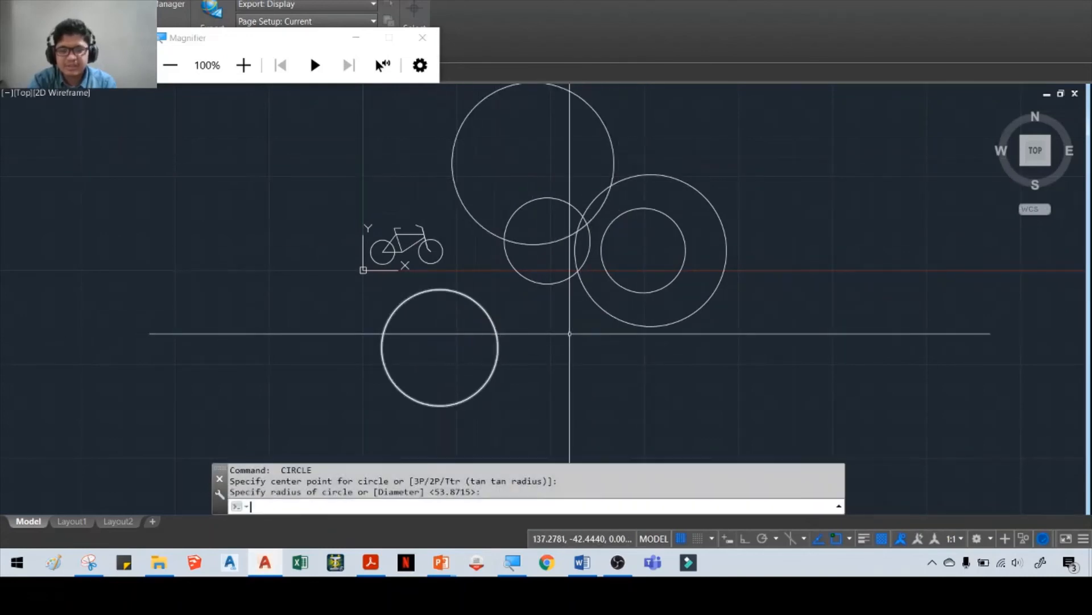
pyautogui.press('Return')
pyautogui.click(537, 329)
pyautogui.click(576, 325)
# Close the Magnifier and draw a Center, Radius circle of radius about 49 east of the nested circles.
pyautogui.write('circ')
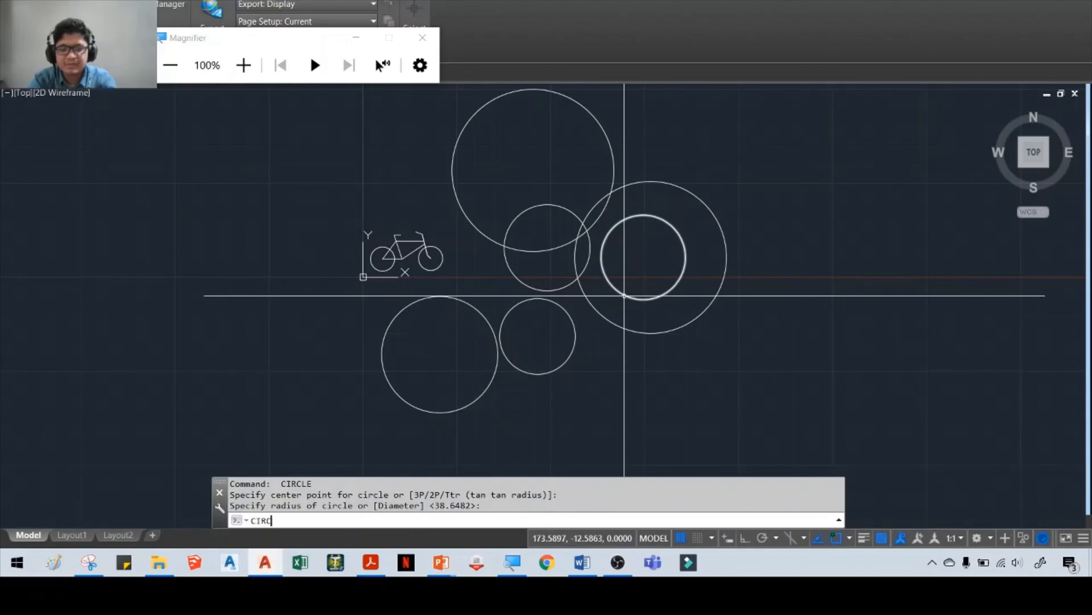
pyautogui.write('le')
pyautogui.press('Return')
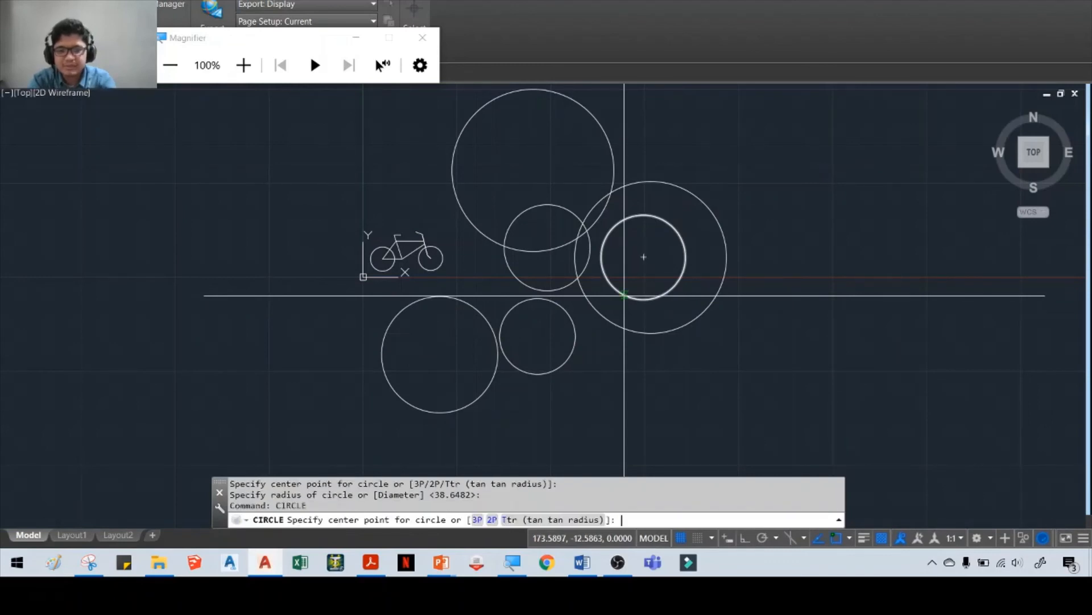
pyautogui.click(423, 38)
pyautogui.click(74, 36)
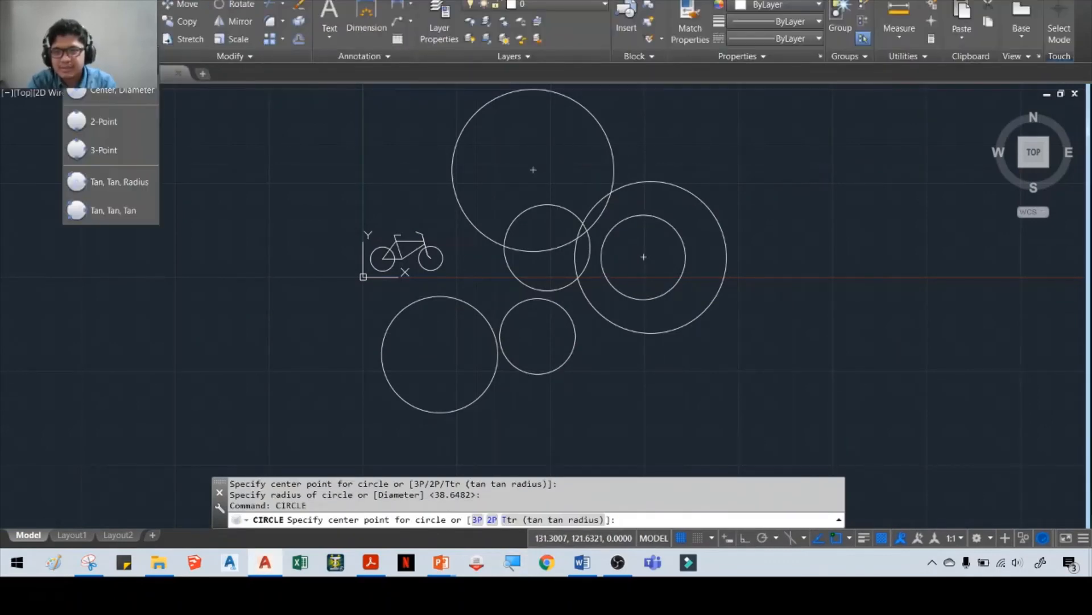
pyautogui.click(108, 62)
pyautogui.click(786, 217)
pyautogui.click(859, 239)
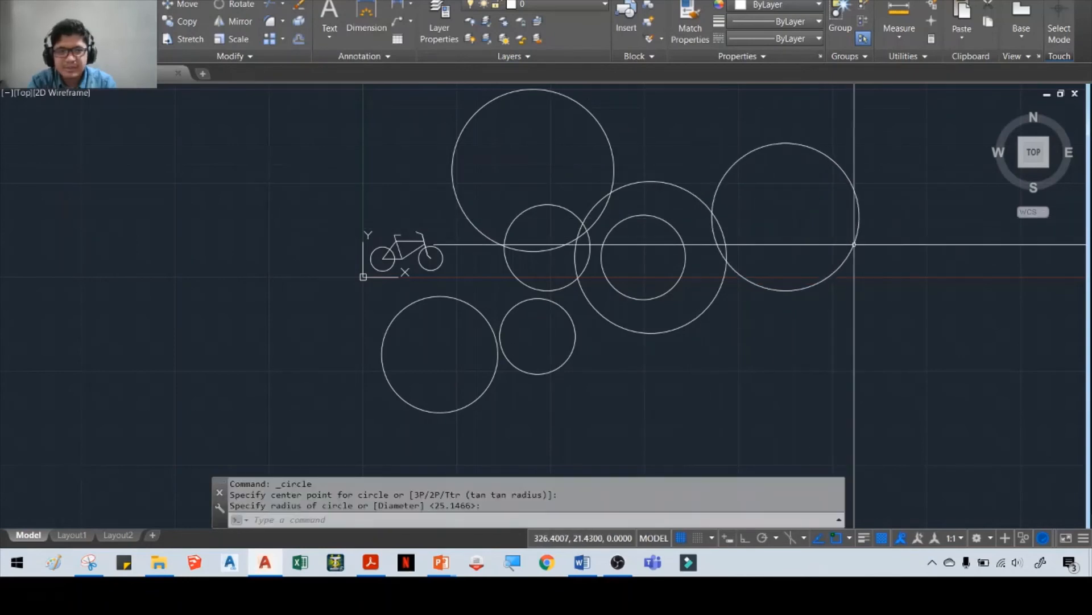
pyautogui.click(706, 143)
pyautogui.press('Escape')
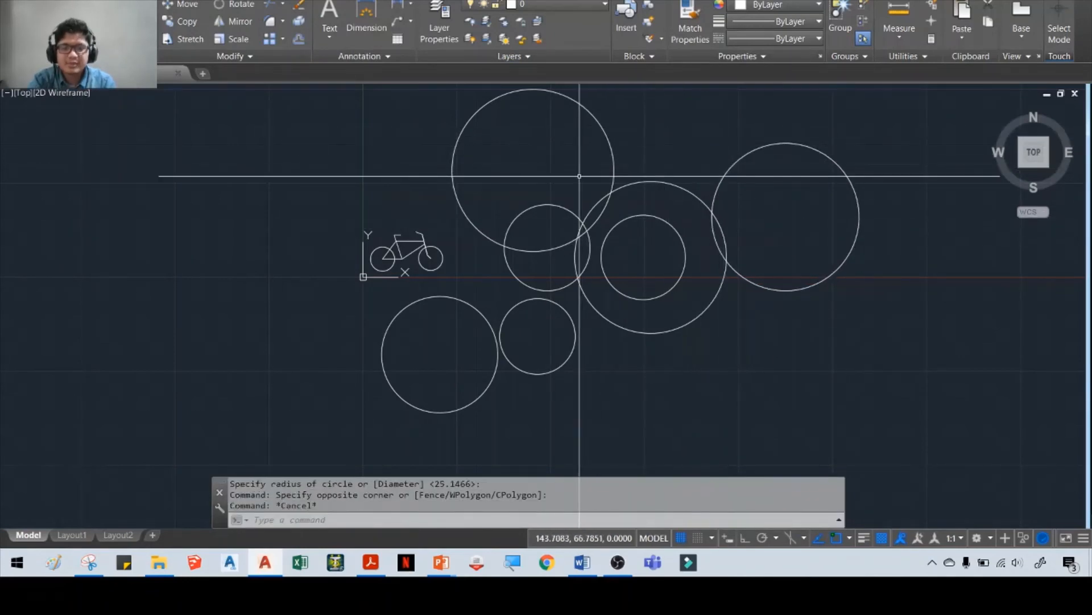
# Draw a circle of radius about 41.3 above the nested circles and a larger one overlapping it to the east.
pyautogui.moveTo(624, 134); pyautogui.dragTo(515, 208, button='middle')
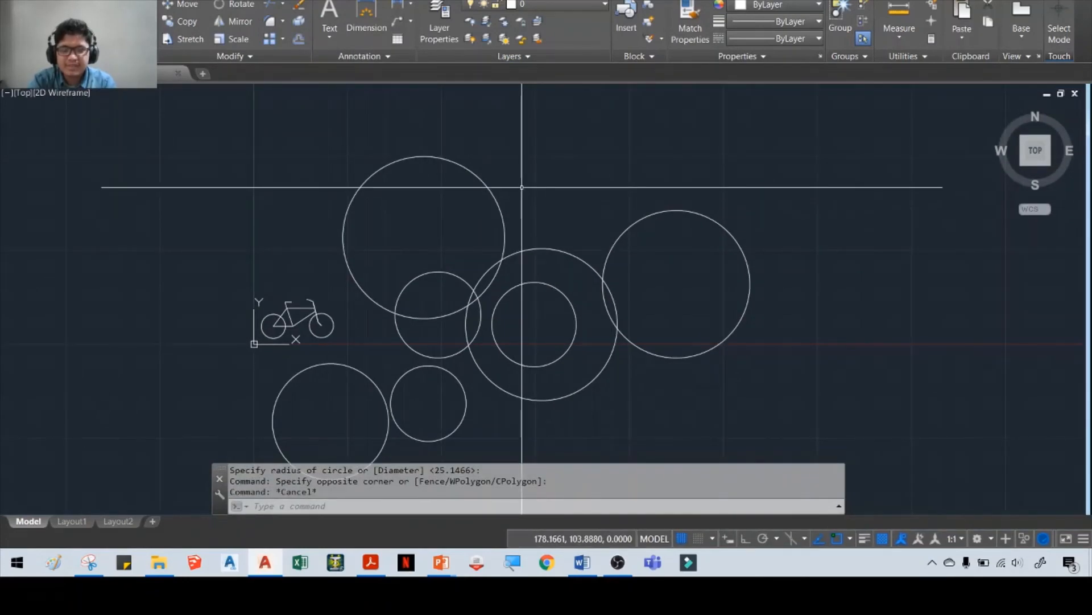
pyautogui.press('Return')
pyautogui.click(551, 157)
pyautogui.click(608, 185)
pyautogui.write('c')
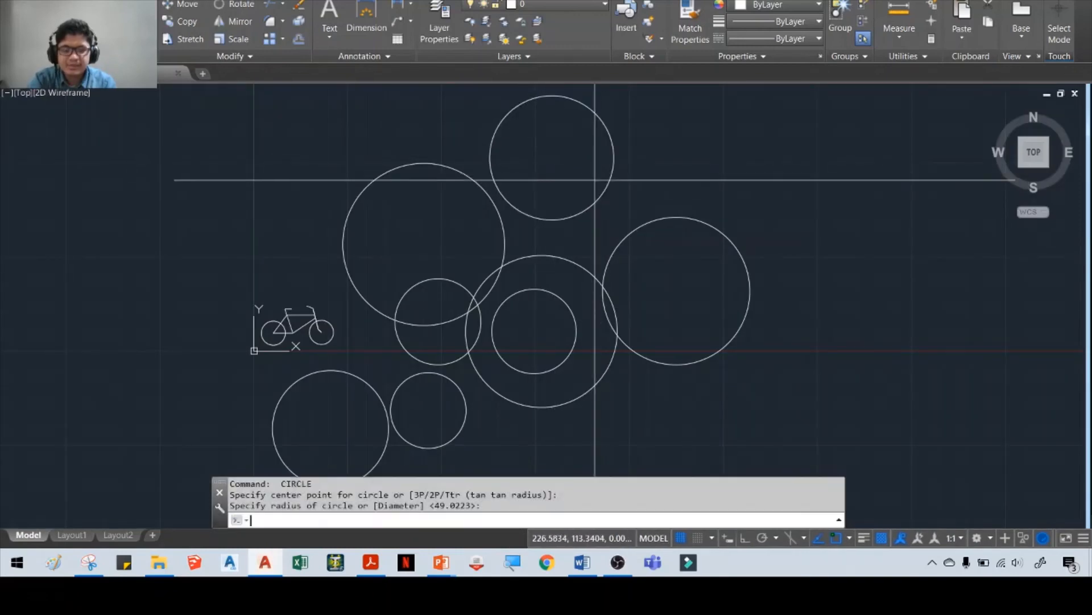
pyautogui.press('Return')
pyautogui.press('Return')
pyautogui.click(693, 110)
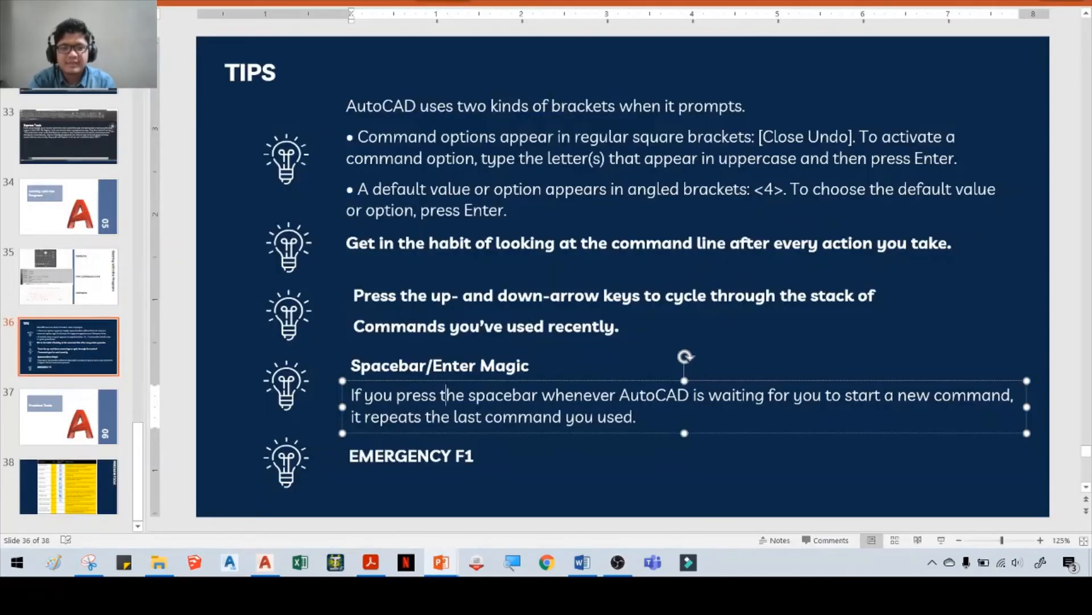
# Read the EMERGENCY F1 tip on the PowerPoint slide, return to AutoCAD and open the Help page on cursor coordinates.
pyautogui.click(419, 458)
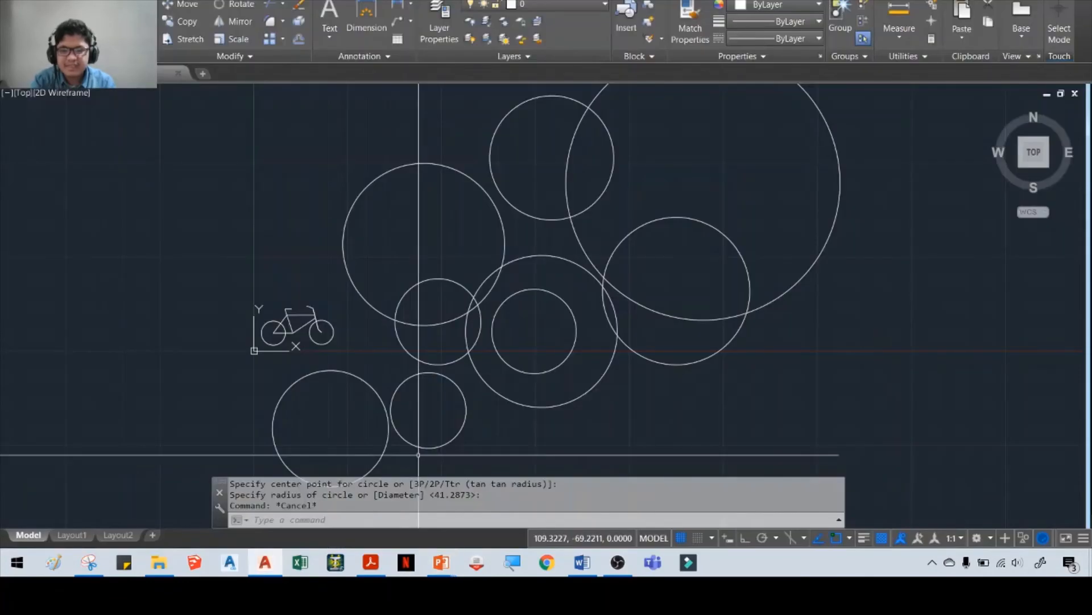
pyautogui.click(296, 244)
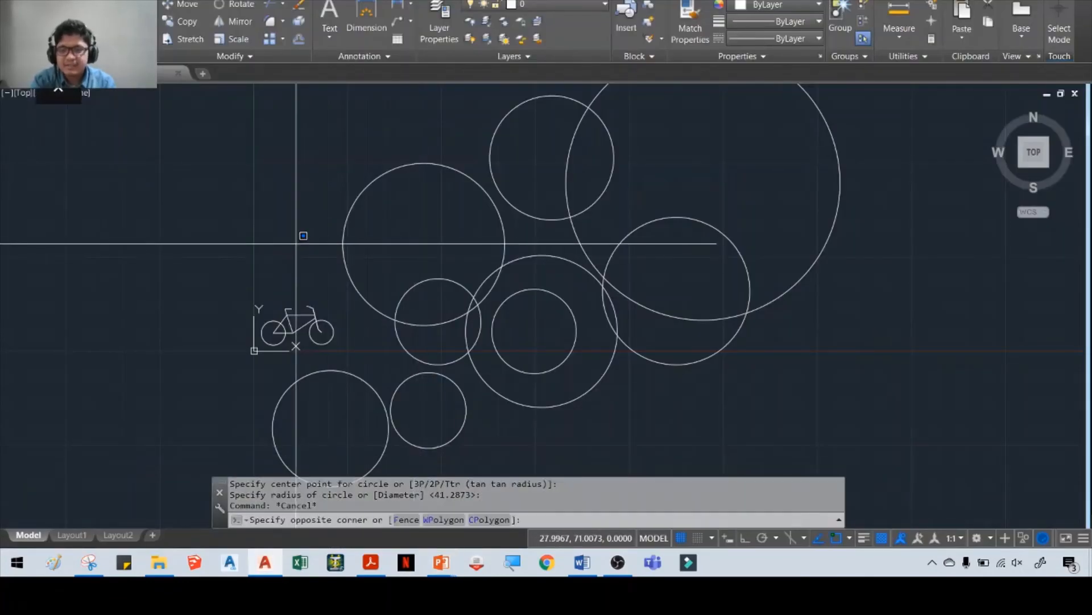
pyautogui.press('F1')
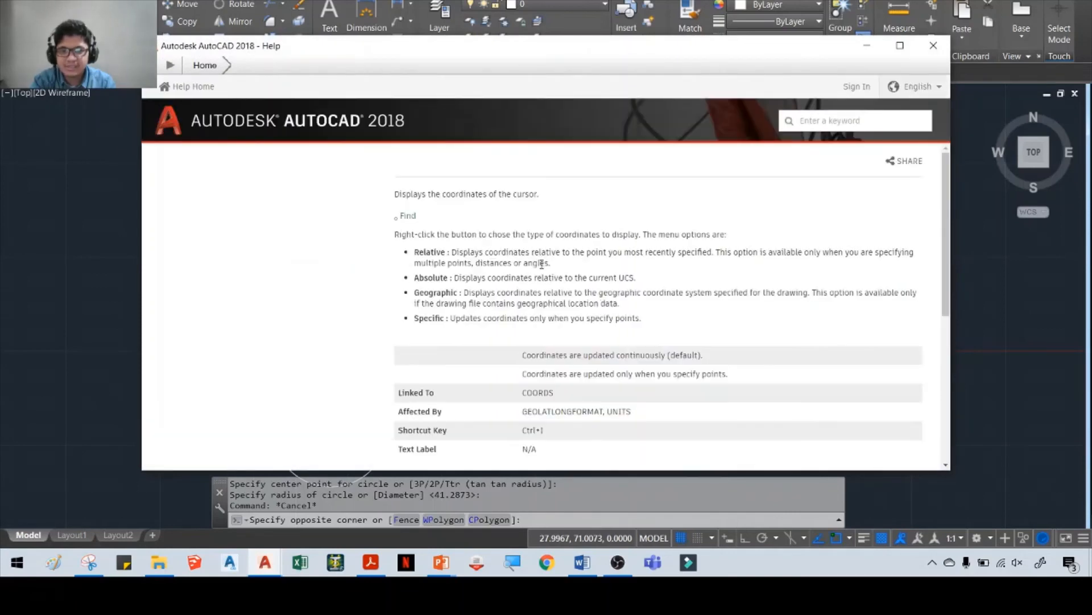
pyautogui.scroll(-1, 554, 280)
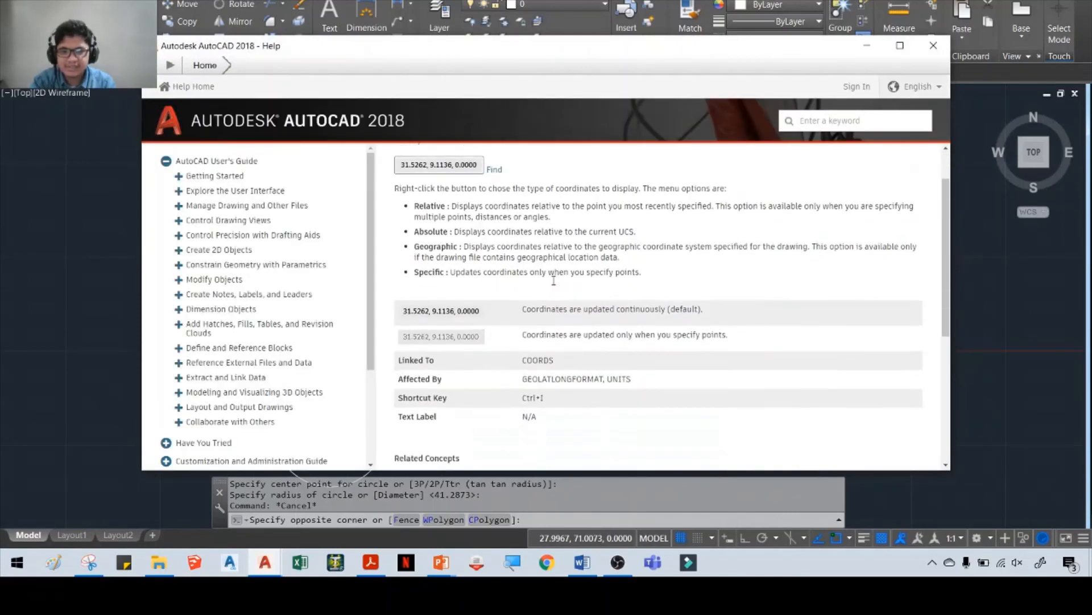
# Browse the Modify Objects help topics on individual selection, multiple selection and groups, and expand Move and Rotate Objects and Create 2D Objects.
pyautogui.click(178, 279)
pyautogui.click(230, 293)
pyautogui.click(259, 309)
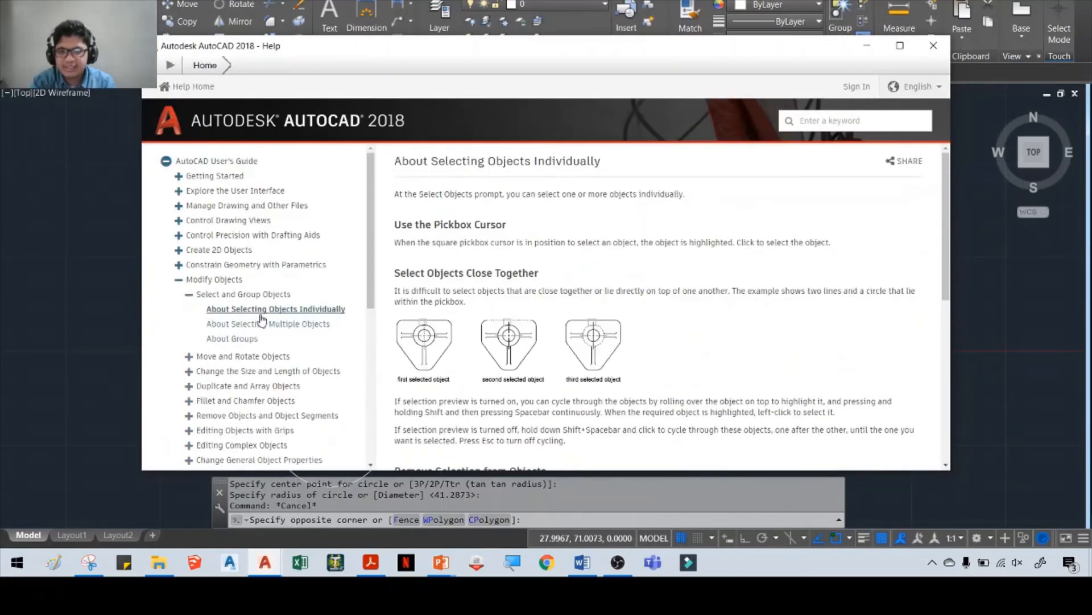
pyautogui.click(262, 323)
pyautogui.click(245, 339)
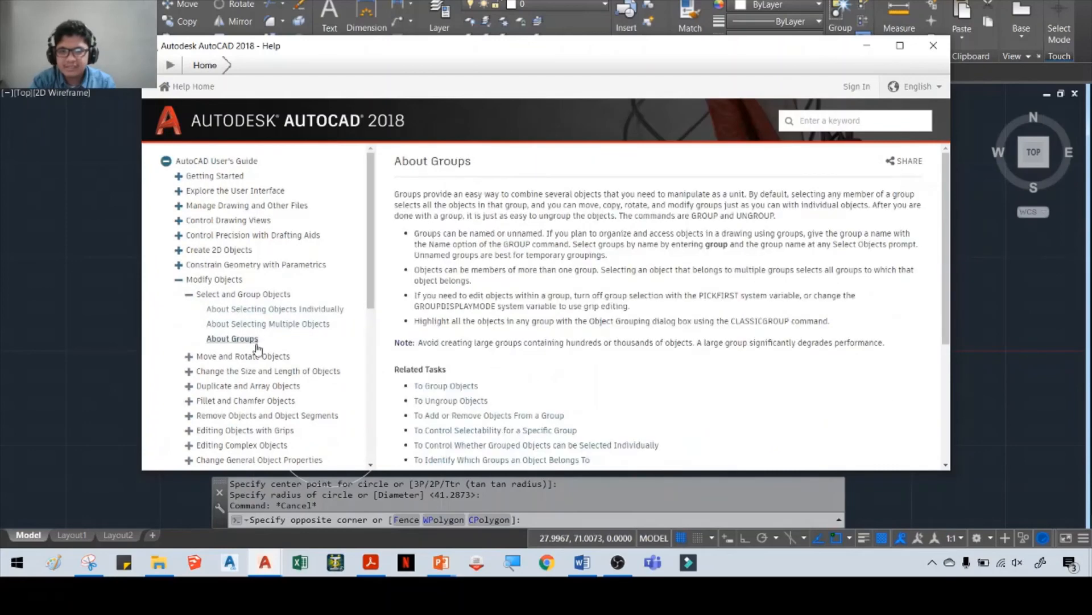
pyautogui.click(234, 356)
pyautogui.click(220, 253)
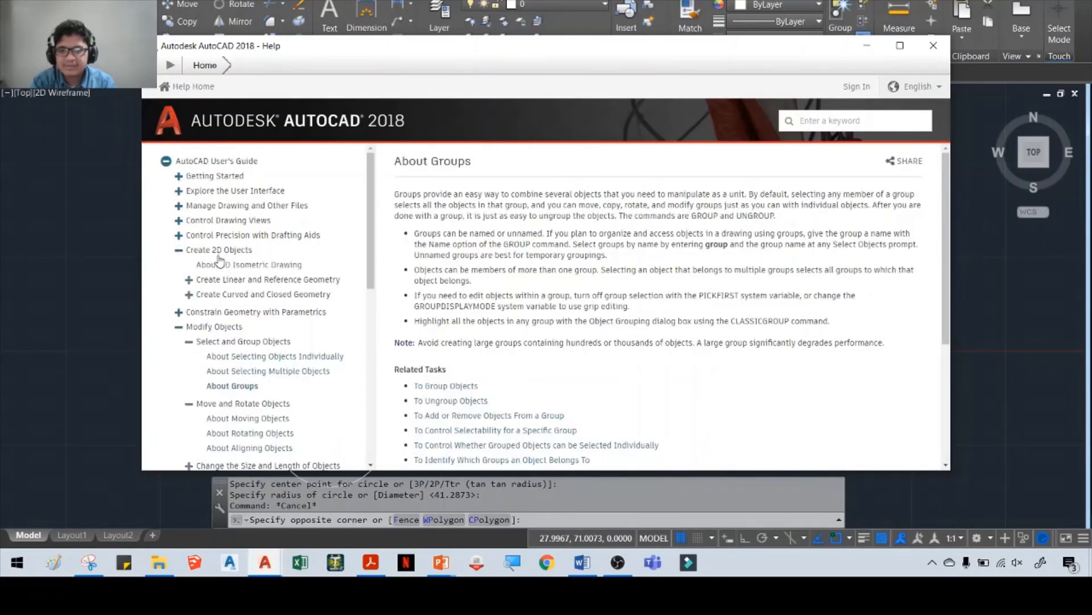
# Open the About 2D Isometric Drawing help topic and read through it to its related tasks and references.
pyautogui.click(222, 264)
pyautogui.scroll(-3, 572, 329)
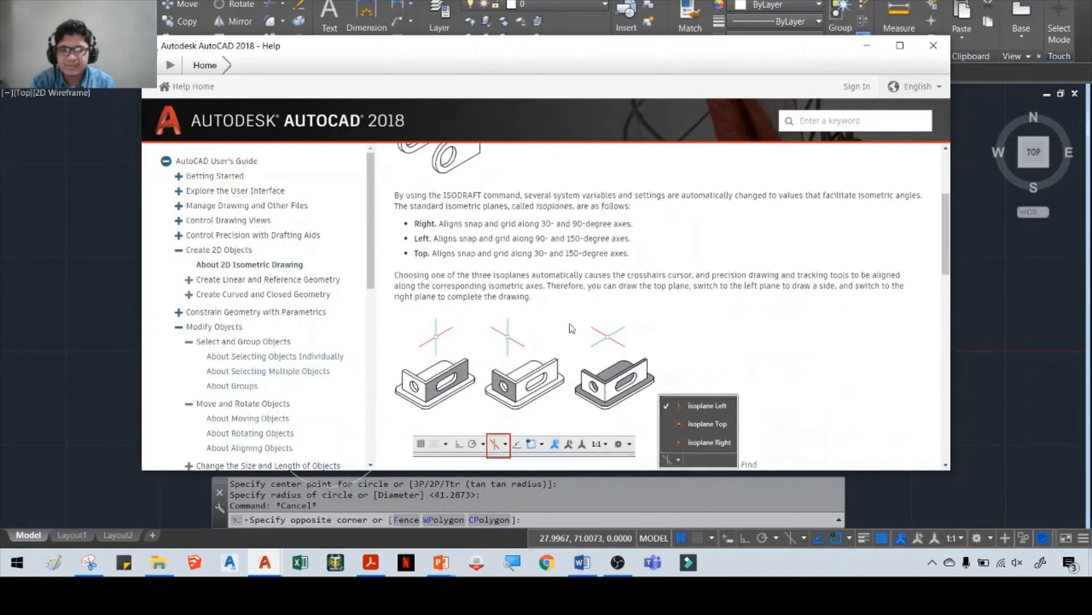
pyautogui.scroll(-10, 572, 329)
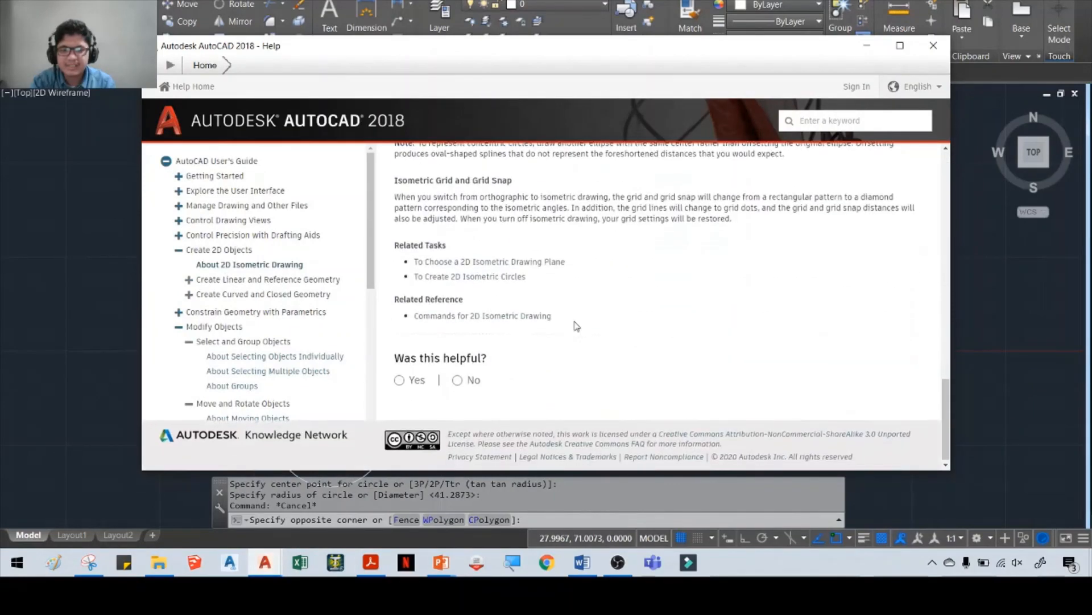
pyautogui.scroll(12, 576, 325)
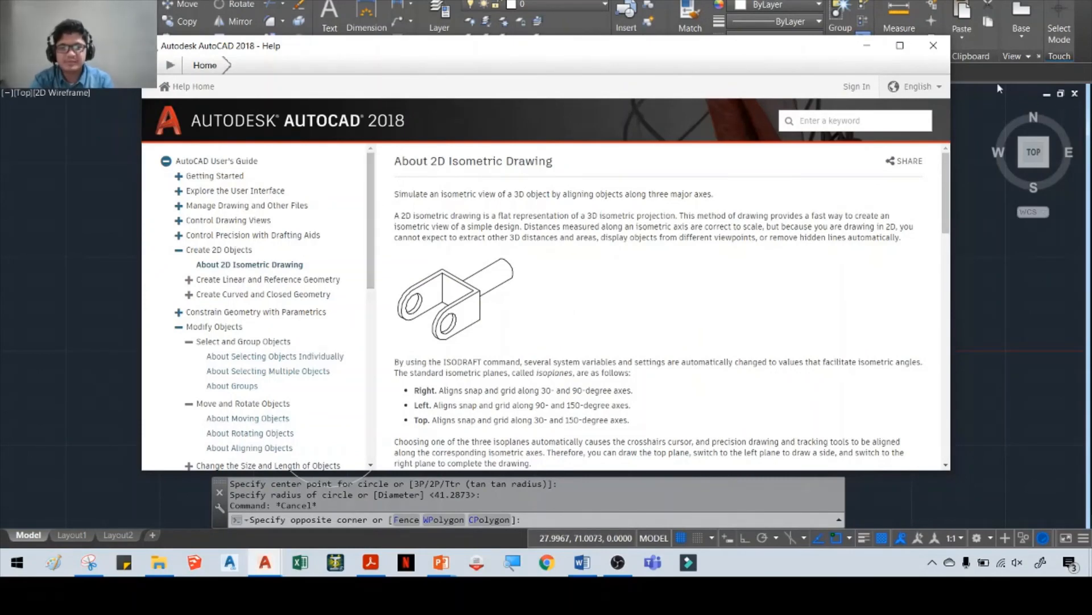
# Switch to PowerPoint, run the slide show from the Tips slide and advance to the Precision Tools table.
pyautogui.hotkey('alt', 'Tab')
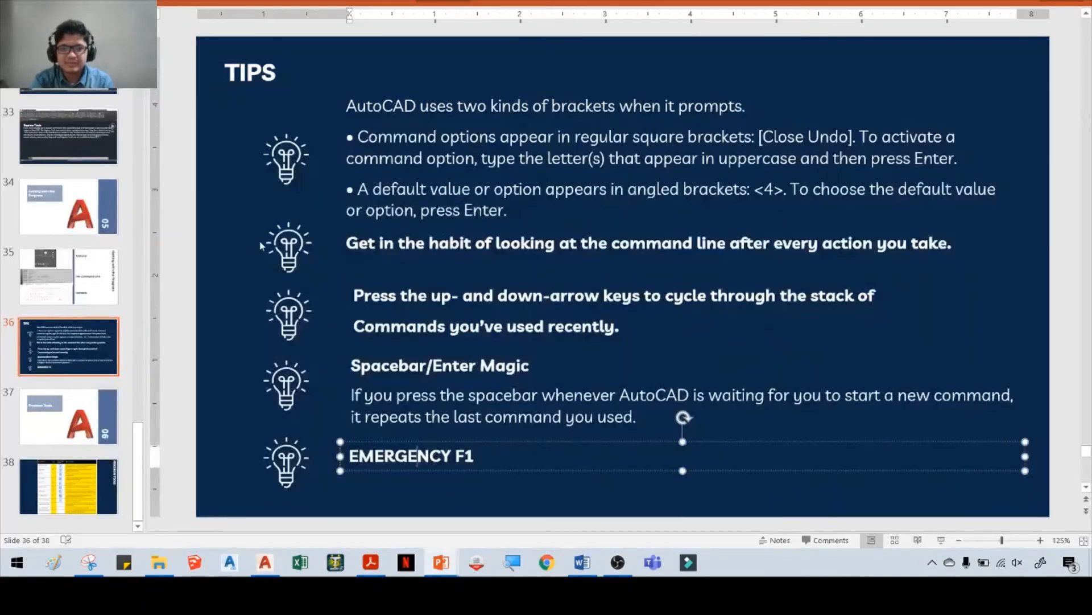
pyautogui.press('Escape')
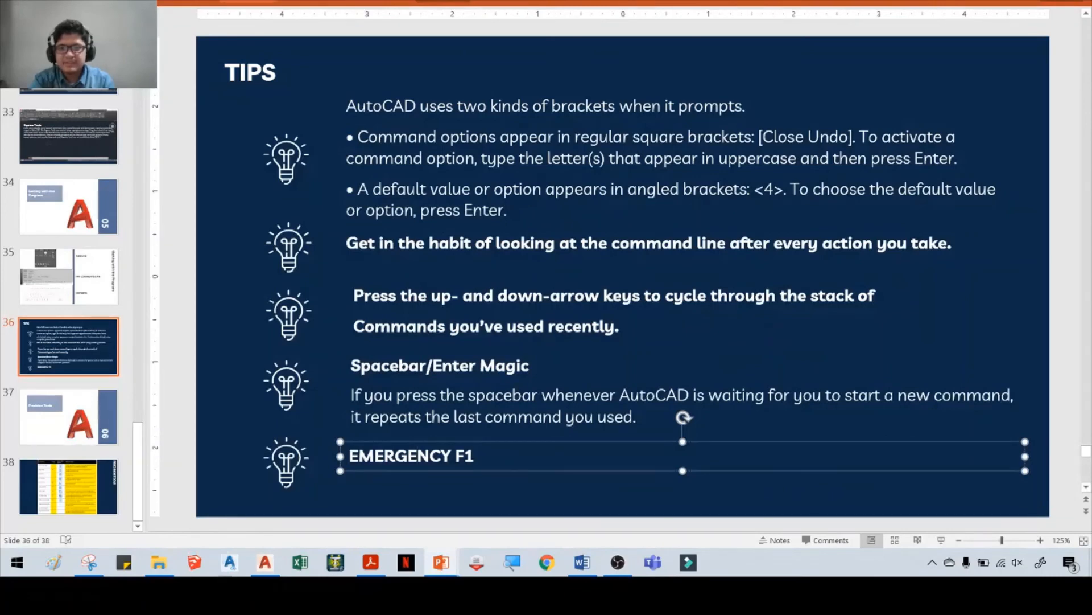
pyautogui.click(308, 2)
pyautogui.click(69, 27)
pyautogui.moveTo(450, 562)
pyautogui.click(502, 507)
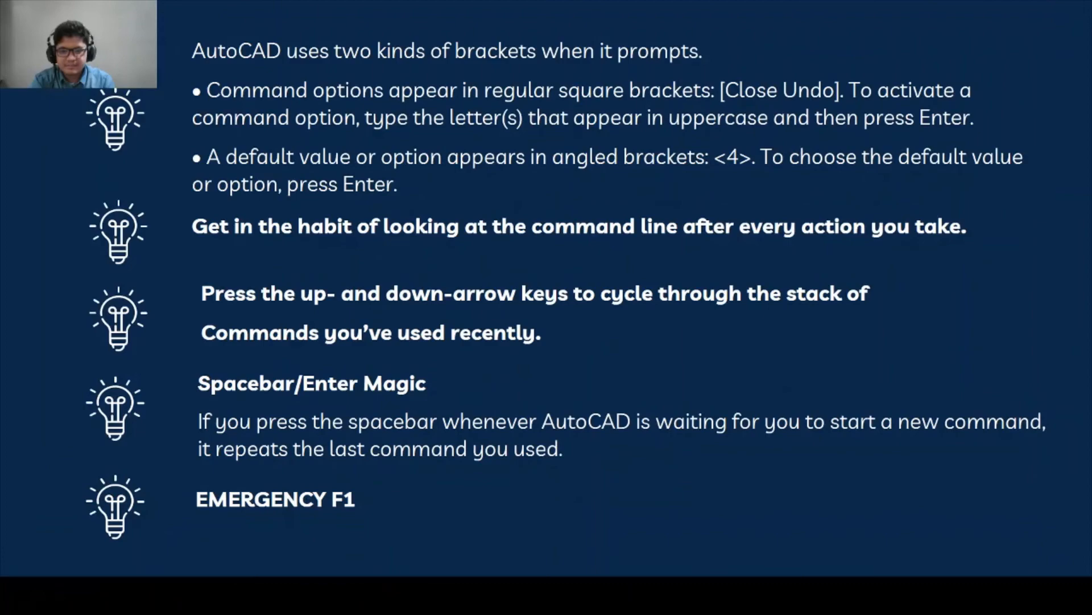
pyautogui.click(540, 359)
pyautogui.click(537, 352)
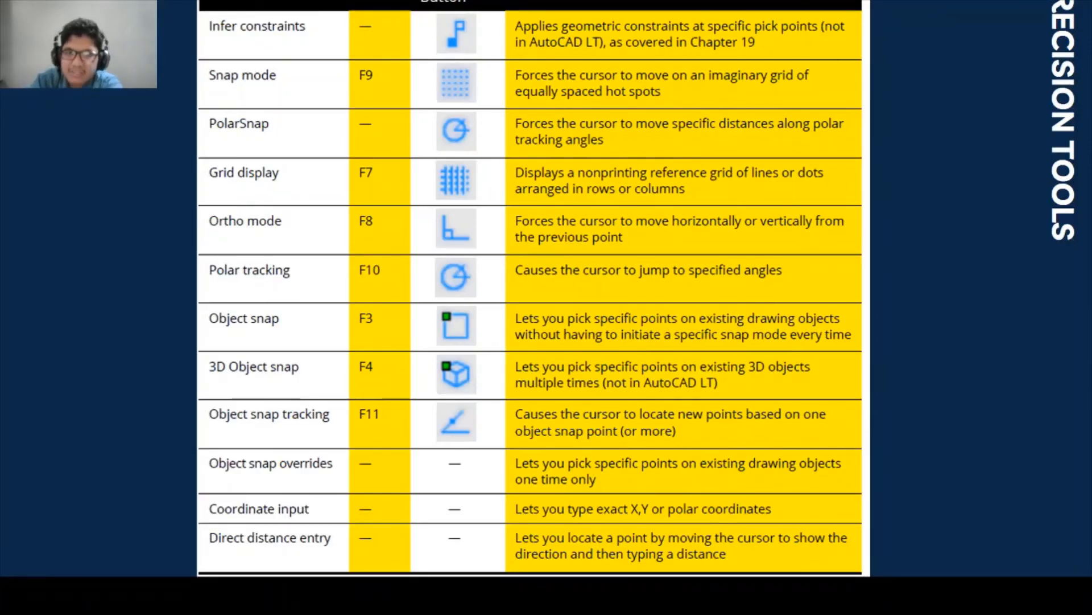
# Return to the AutoCAD drawing and cancel the pending window selection over the circles.
pyautogui.hotkey('alt', 'Tab')
pyautogui.hotkey('alt', 'Tab')
pyautogui.hotkey('alt', 'Tab')
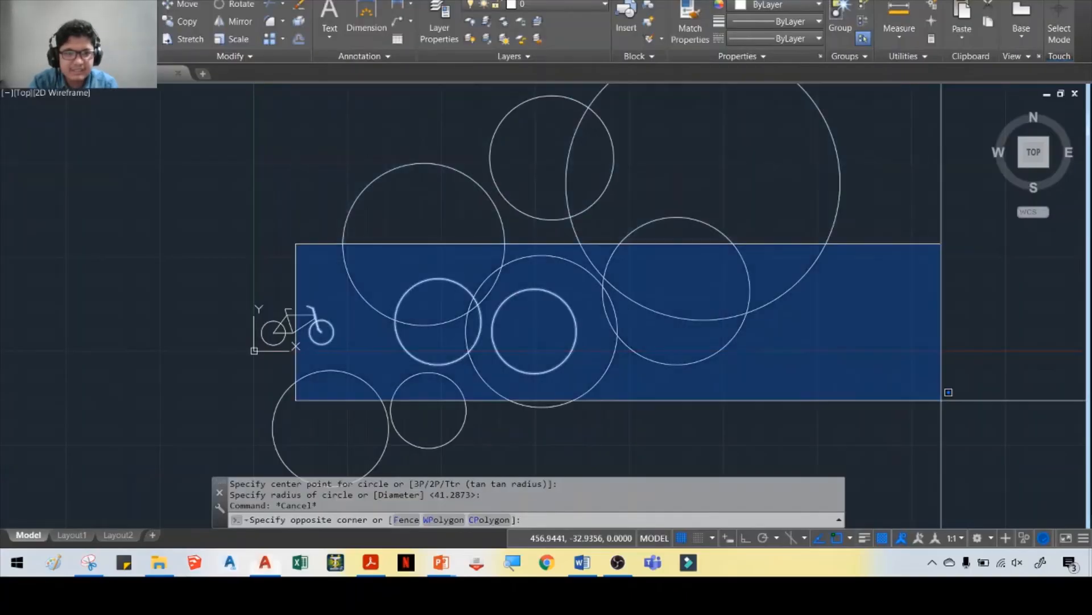
pyautogui.press('Escape')
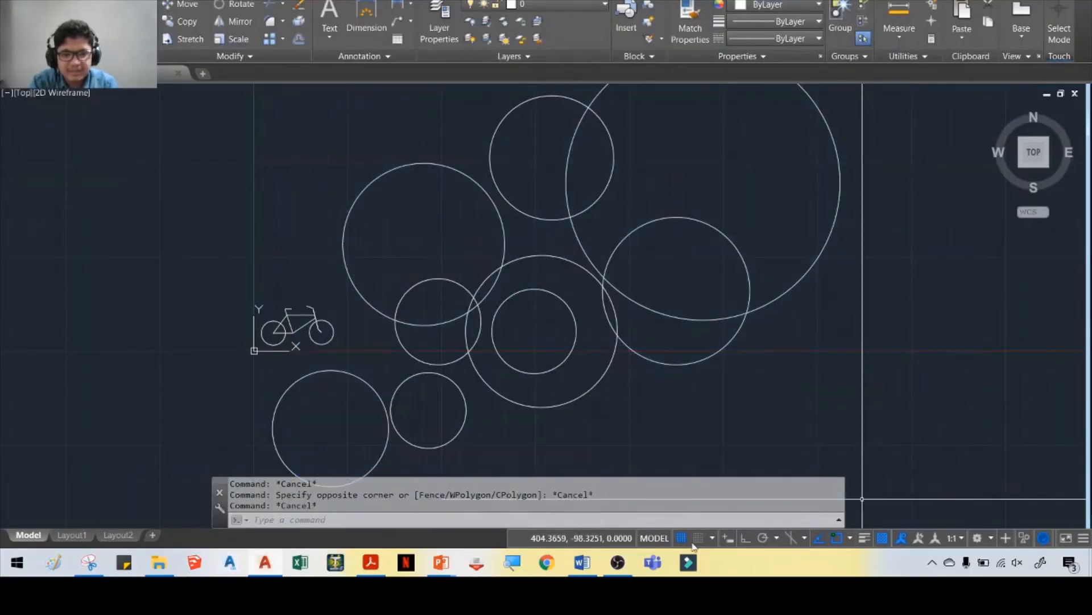
# Open the Precision Tools slide in PowerPoint and place it side by side with the AutoCAD drawing.
pyautogui.click(441, 562)
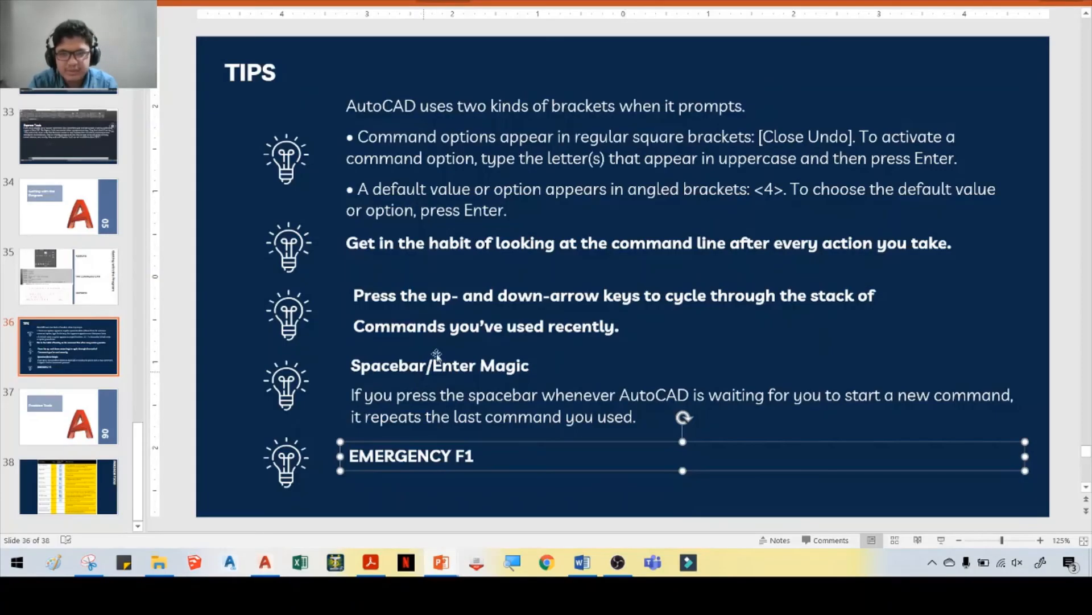
pyautogui.click(74, 487)
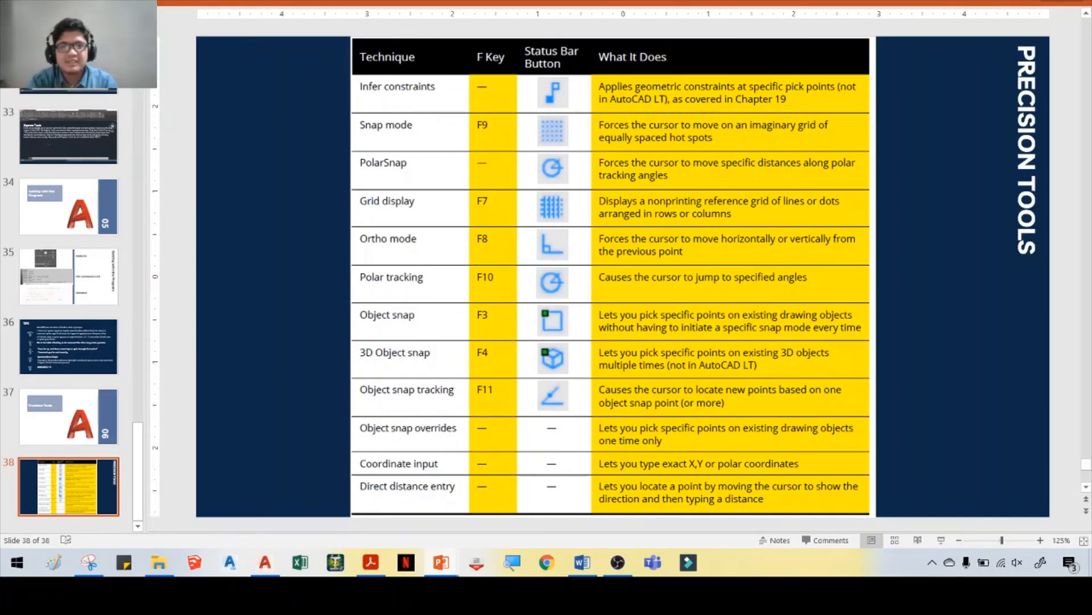
pyautogui.press('super+Right')
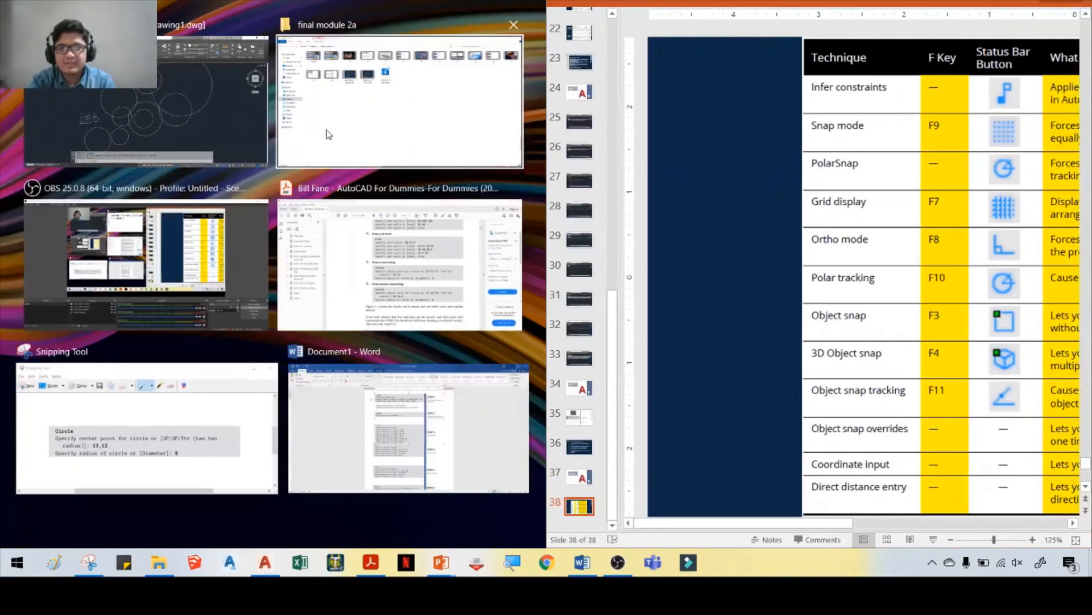
pyautogui.click(192, 122)
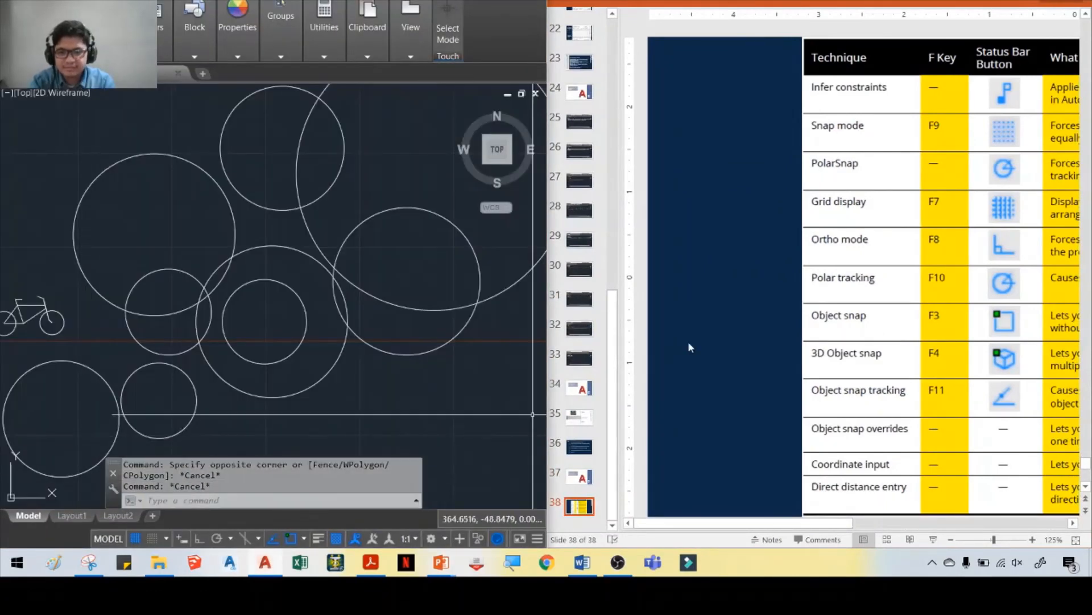
# Turn on snap mode and erase the bicycle and all the circles from the drawing.
pyautogui.click(151, 538)
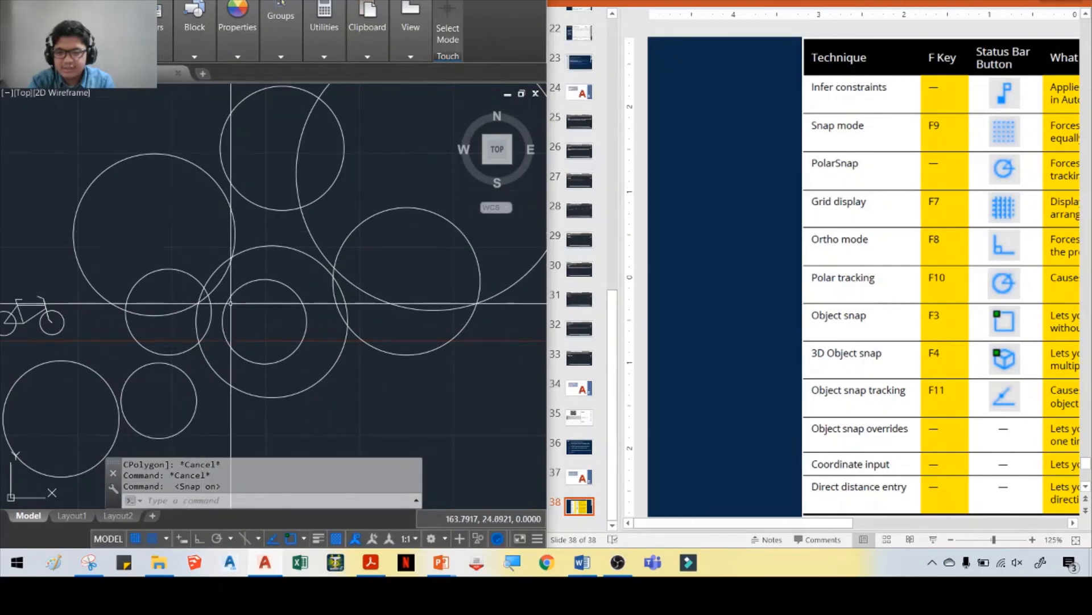
pyautogui.scroll(-5, 233, 304)
pyautogui.click(134, 232)
pyautogui.click(291, 340)
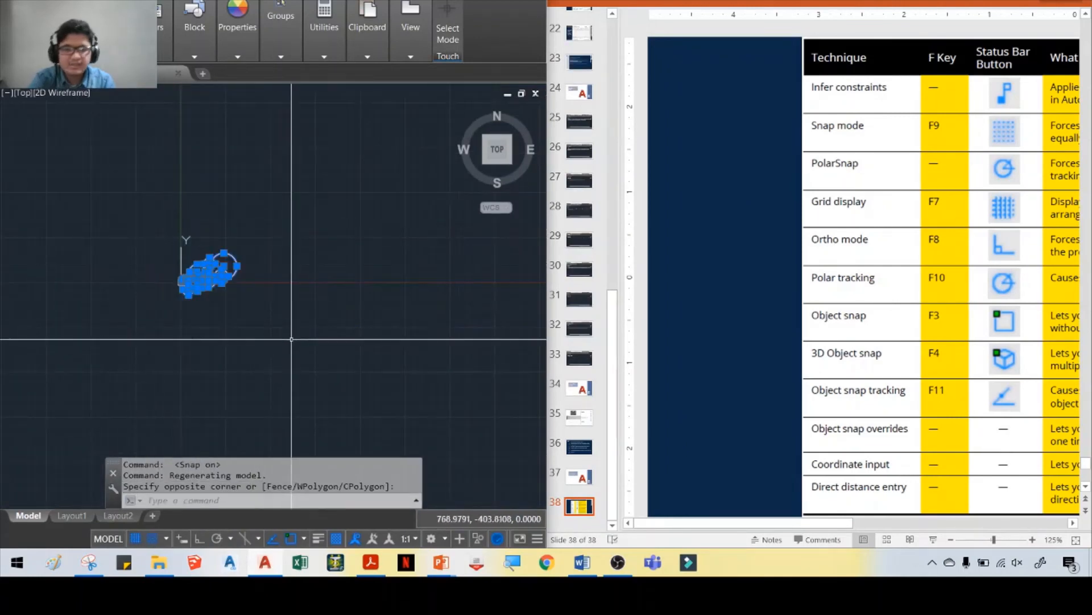
pyautogui.press('Delete')
# Toggle snap mode off and back on, and do the same with the grid display.
pyautogui.click(154, 538)
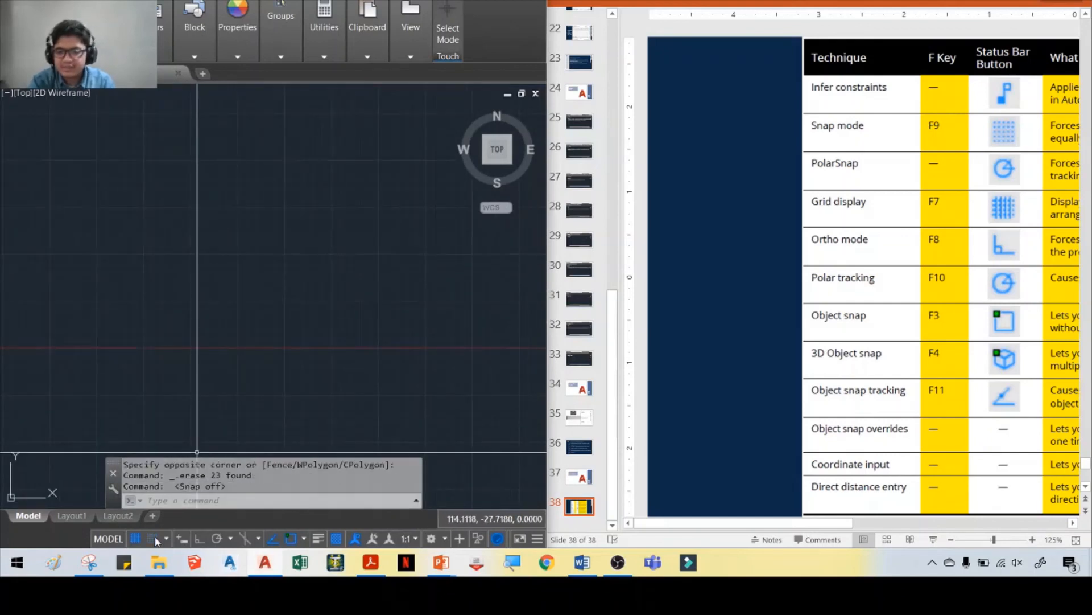
pyautogui.scroll(10, 119, 330)
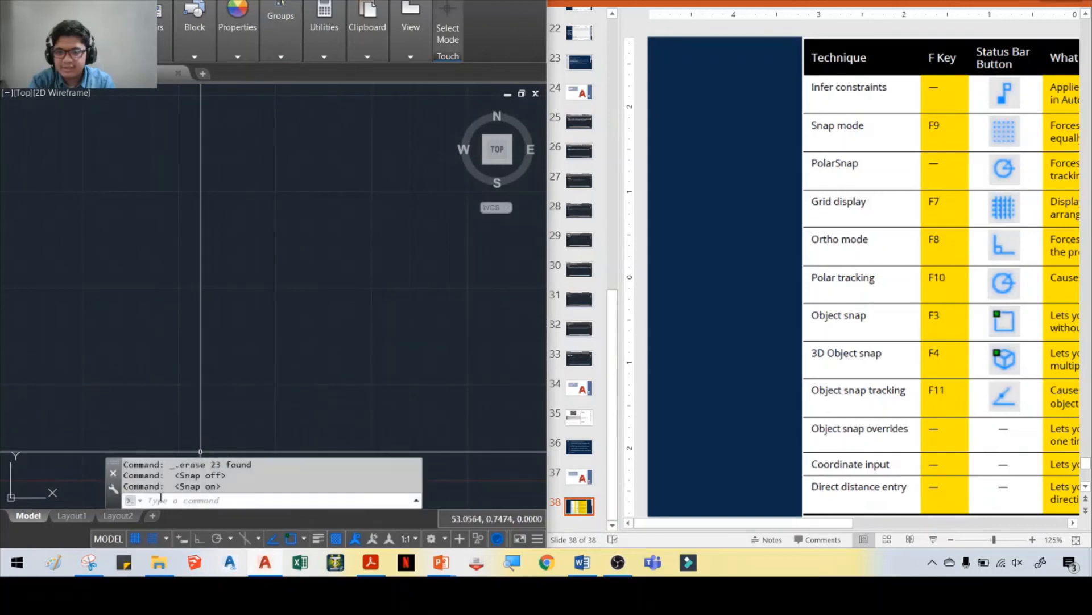
pyautogui.press('F7')
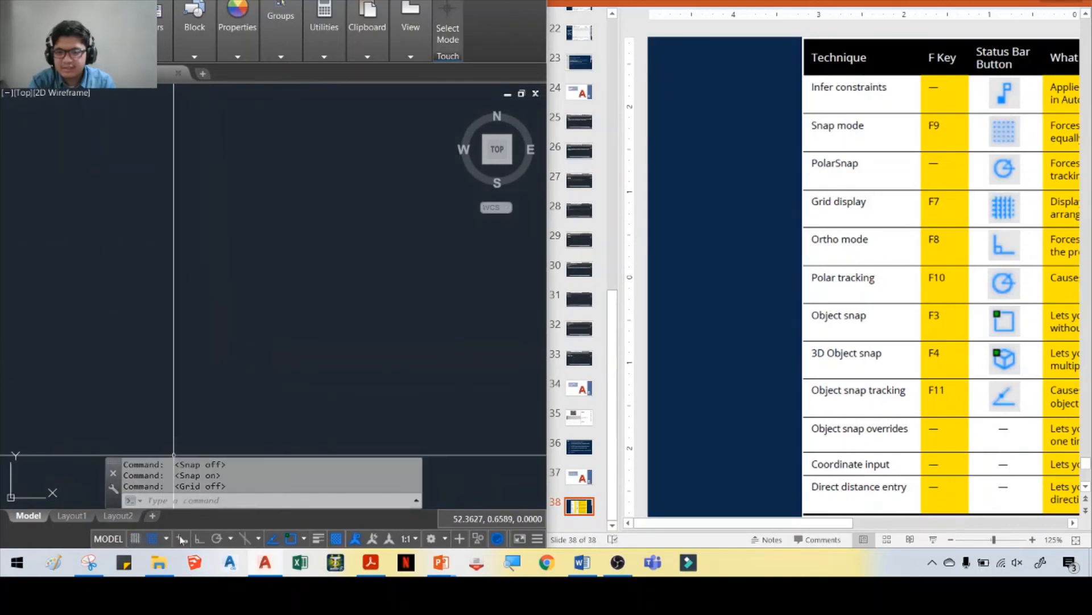
pyautogui.click(135, 539)
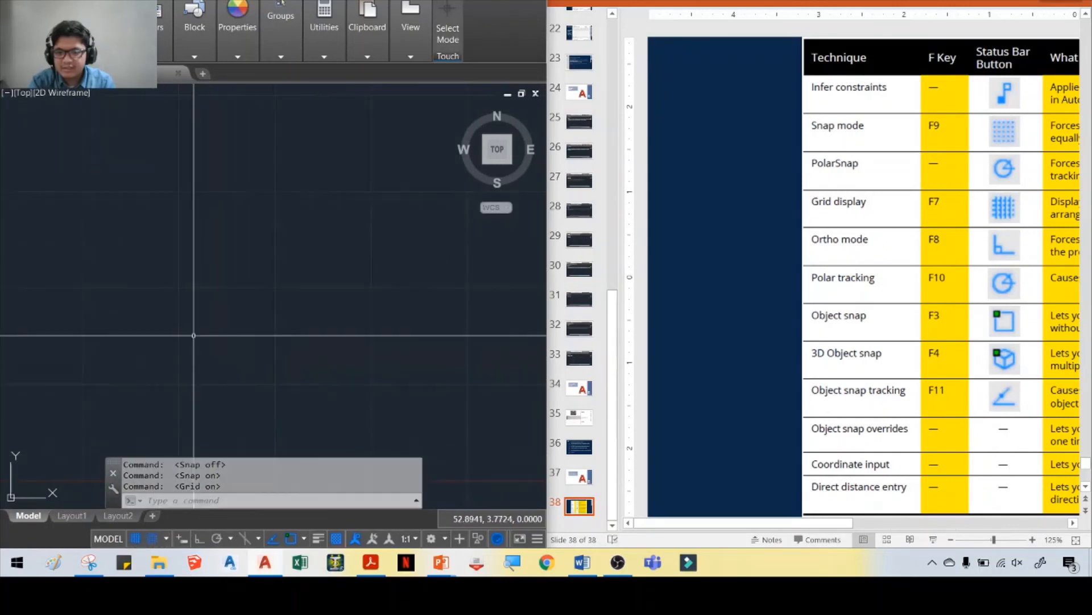
# Open the snap settings in Drafting Settings, examine the snap and grid spacing, and close them without changes.
pyautogui.rightClick(155, 539)
pyautogui.click(166, 520)
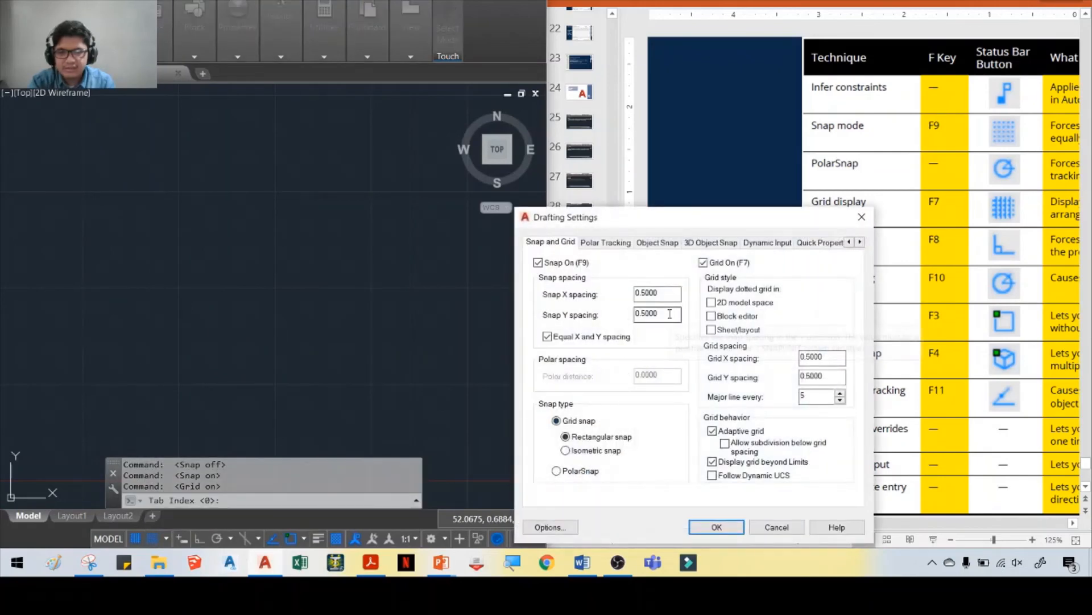
pyautogui.click(863, 218)
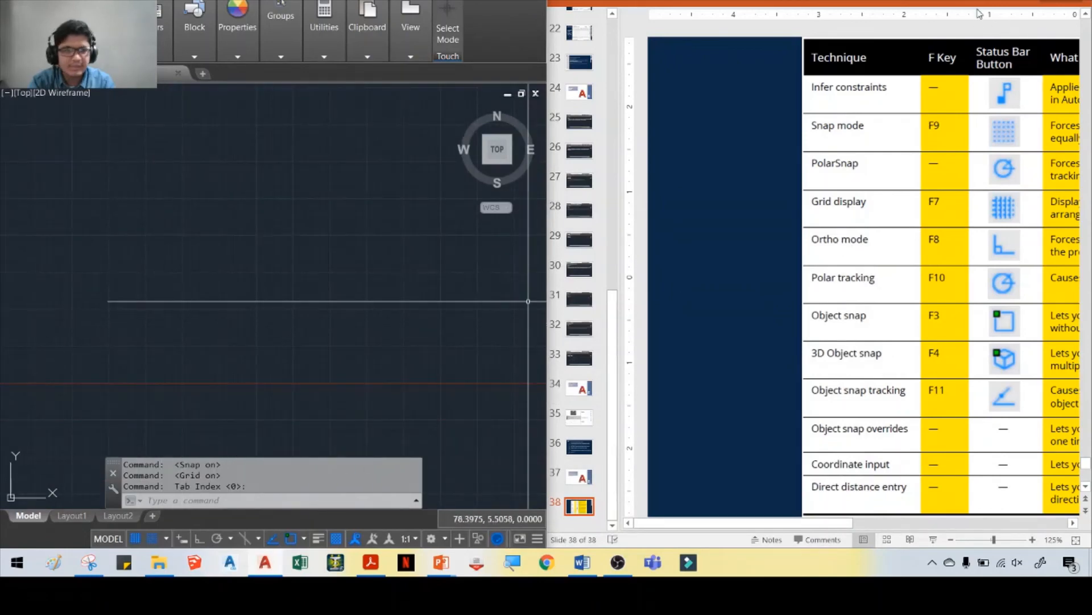
# Enlarge the Precision Tools slide and compare its Grid display and Ortho mode entries with the matching AutoCAD controls.
pyautogui.click(1038, 1)
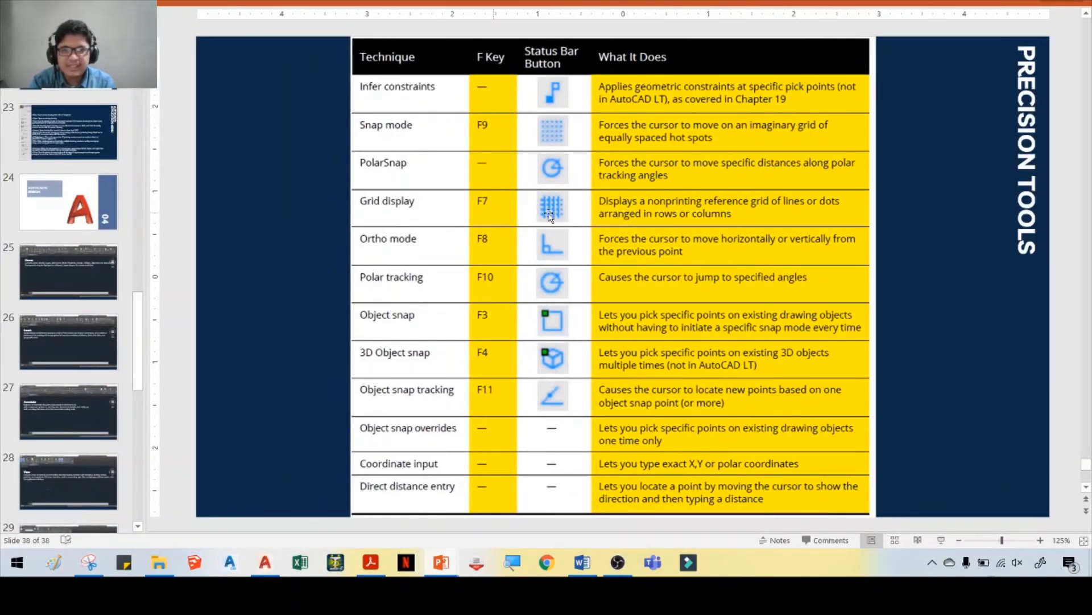
pyautogui.click(265, 562)
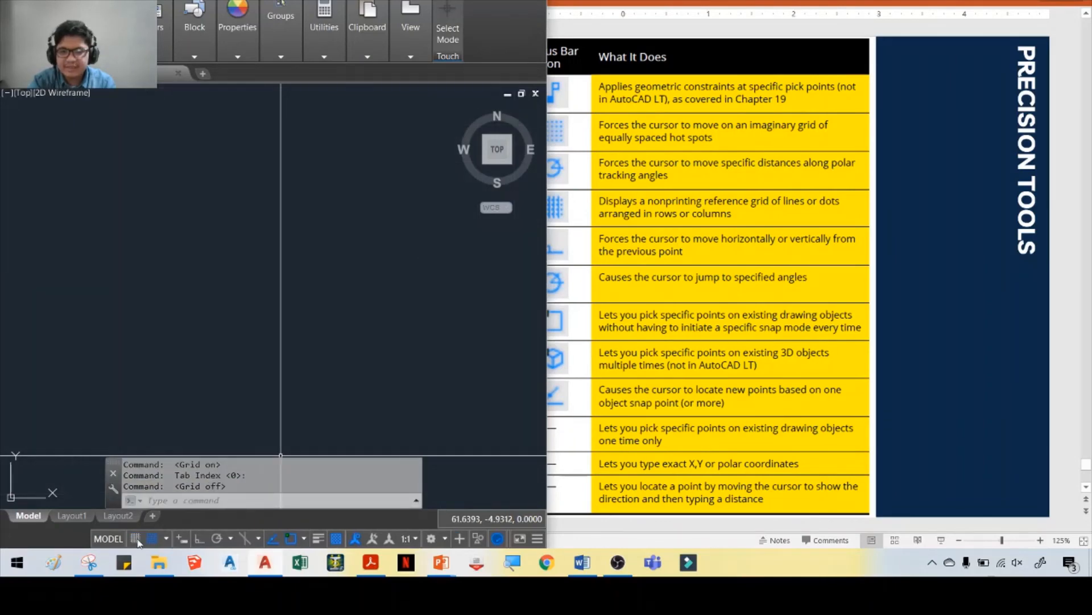
pyautogui.click(587, 347)
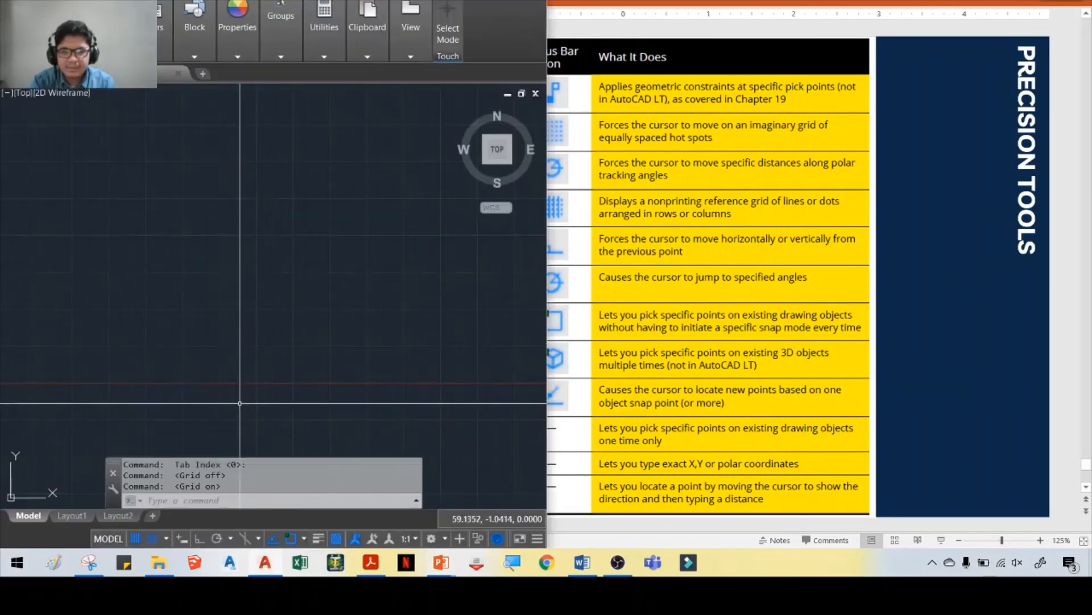
pyautogui.click(265, 562)
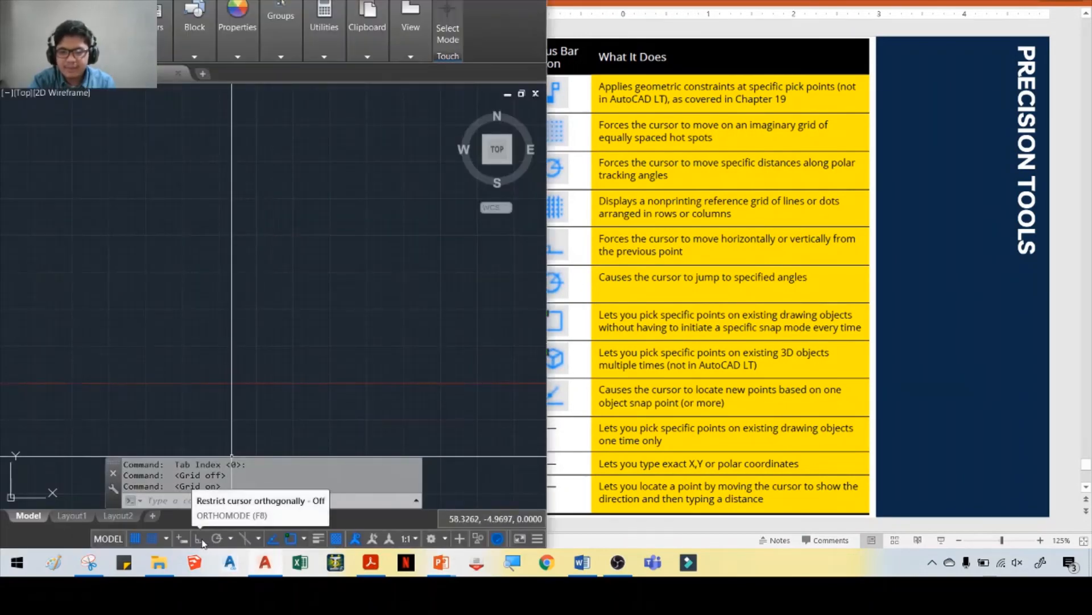
pyautogui.click(788, 305)
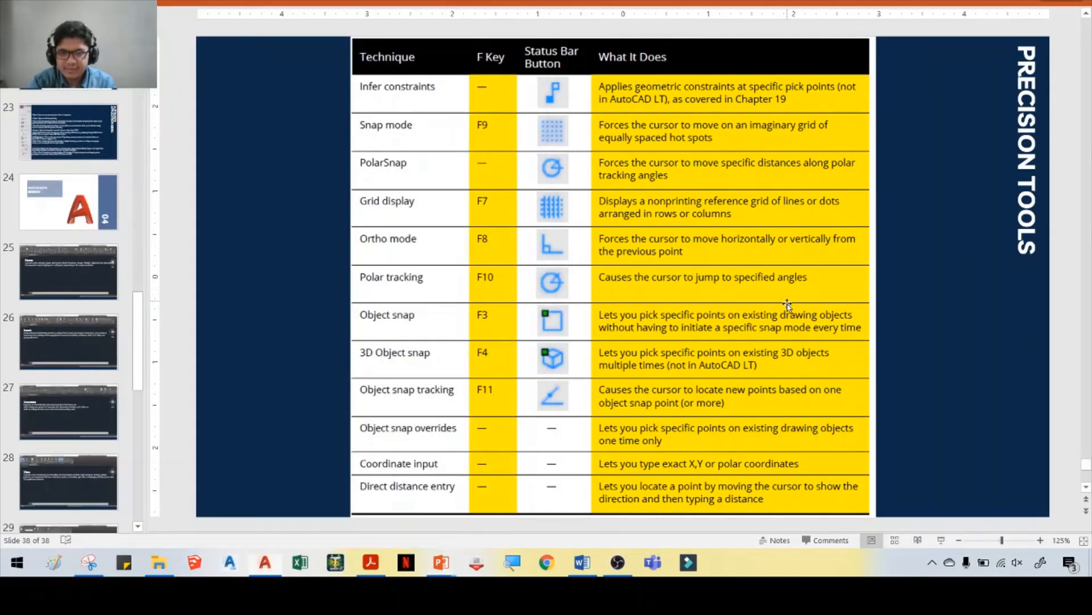
pyautogui.click(264, 562)
pyautogui.click(665, 311)
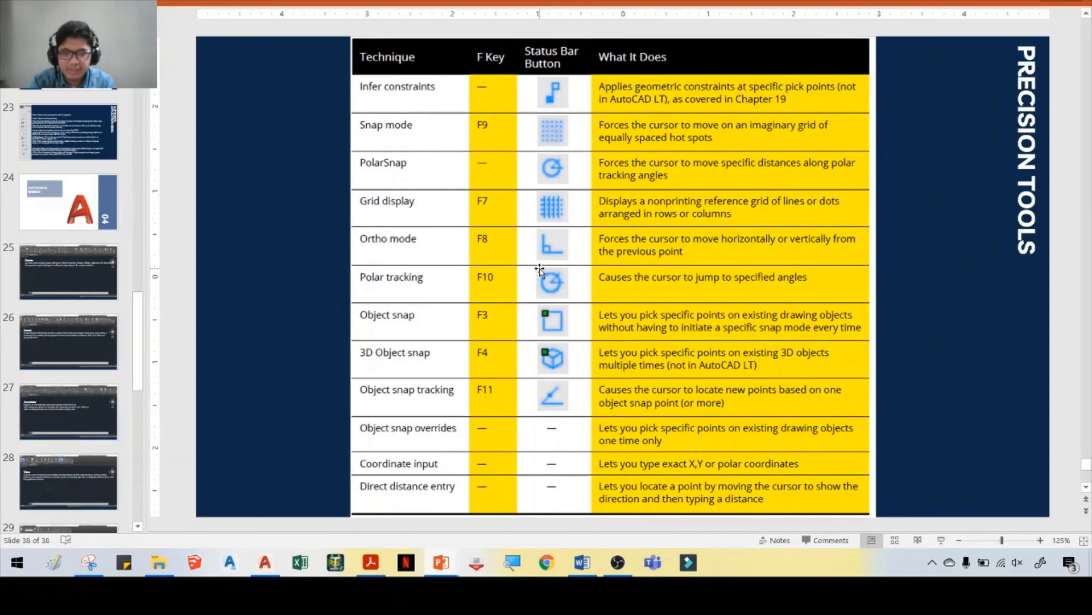
pyautogui.hotkey('alt', 'Tab')
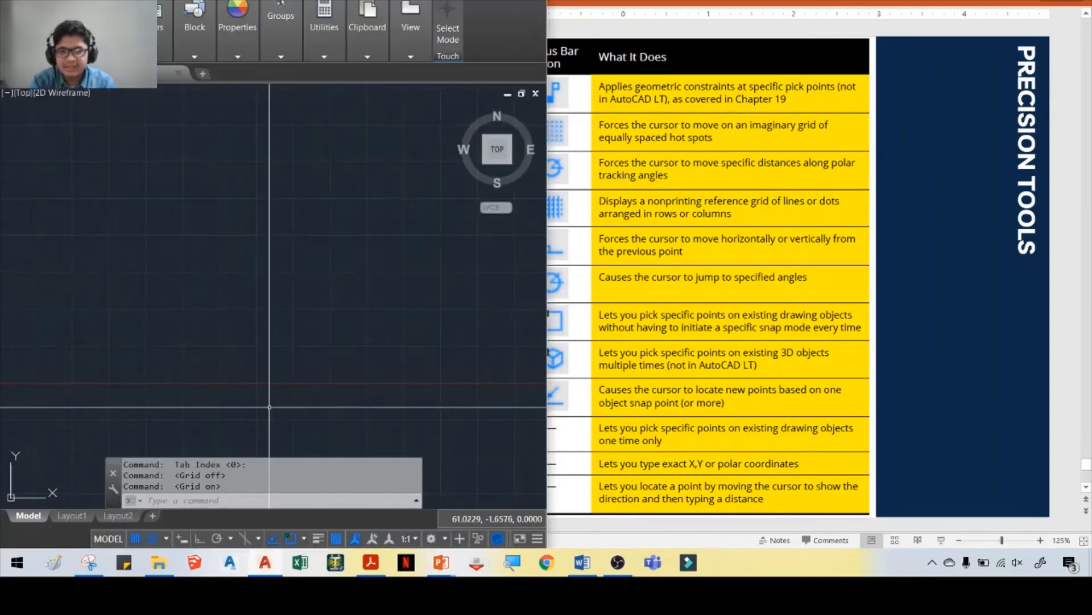
# Turn on ortho mode and draw a stepped open outline of connected horizontal and vertical lines.
pyautogui.click(199, 539)
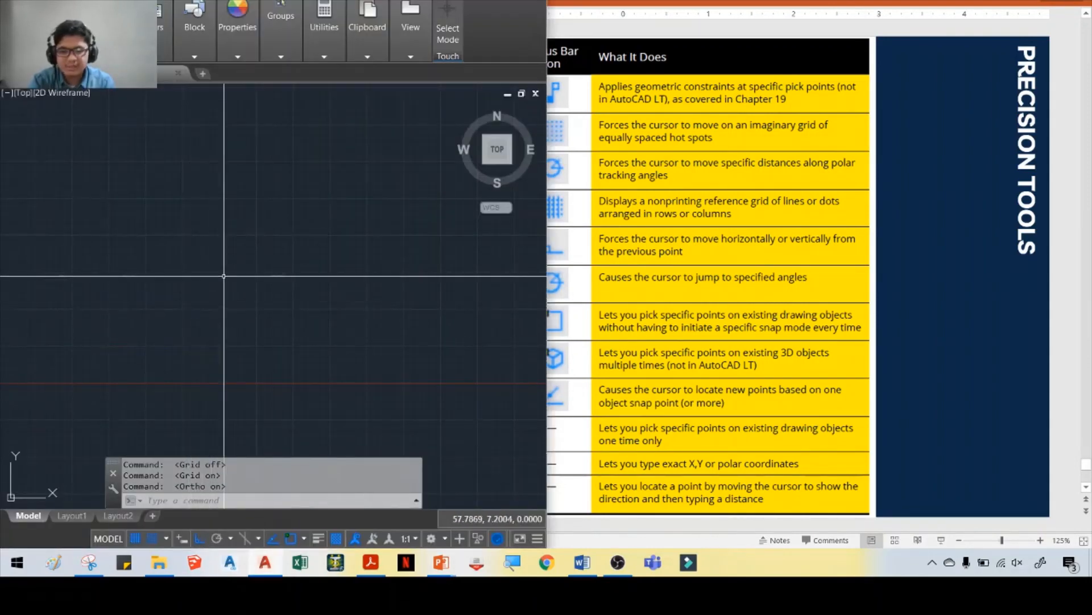
pyautogui.write('l')
pyautogui.press('Return')
pyautogui.click(205, 154)
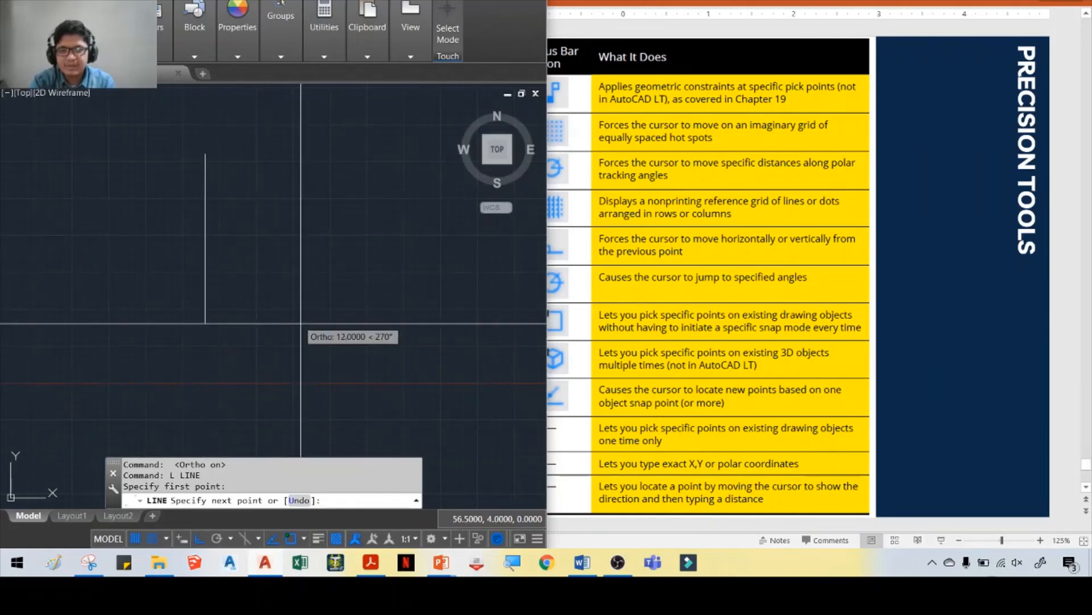
pyautogui.click(205, 367)
pyautogui.click(448, 367)
pyautogui.click(448, 227)
pyautogui.click(301, 227)
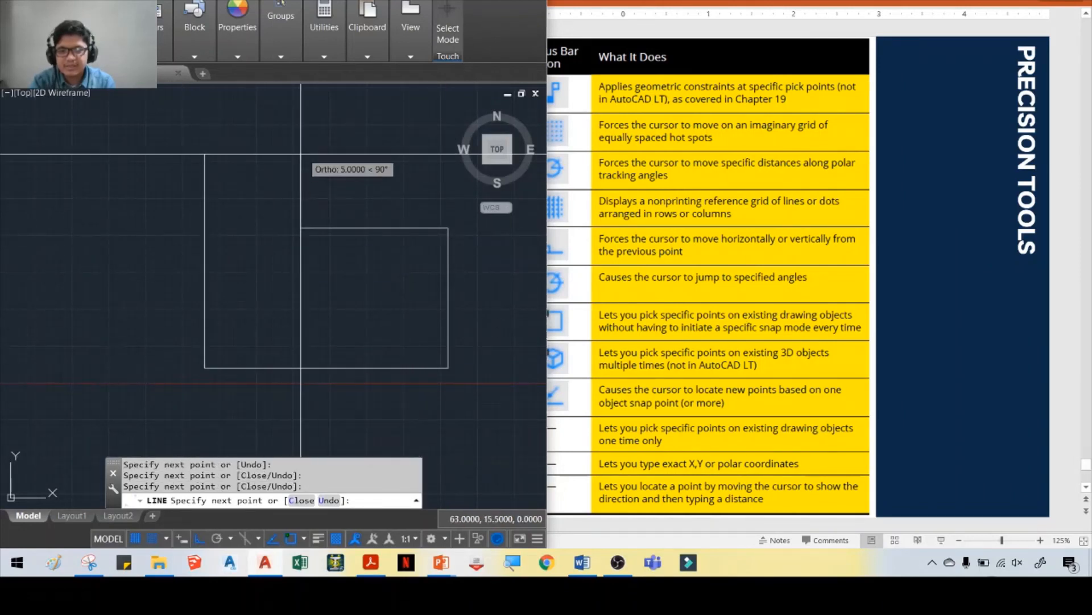
pyautogui.moveTo(367, 117); pyautogui.dragTo(353, 217, button='middle')
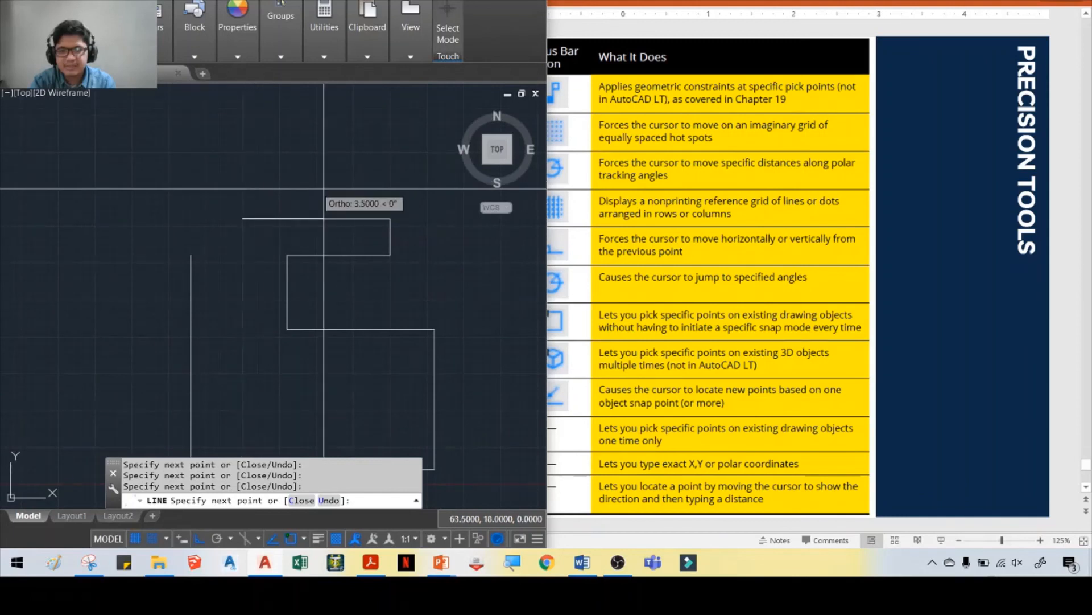
pyautogui.press('Escape')
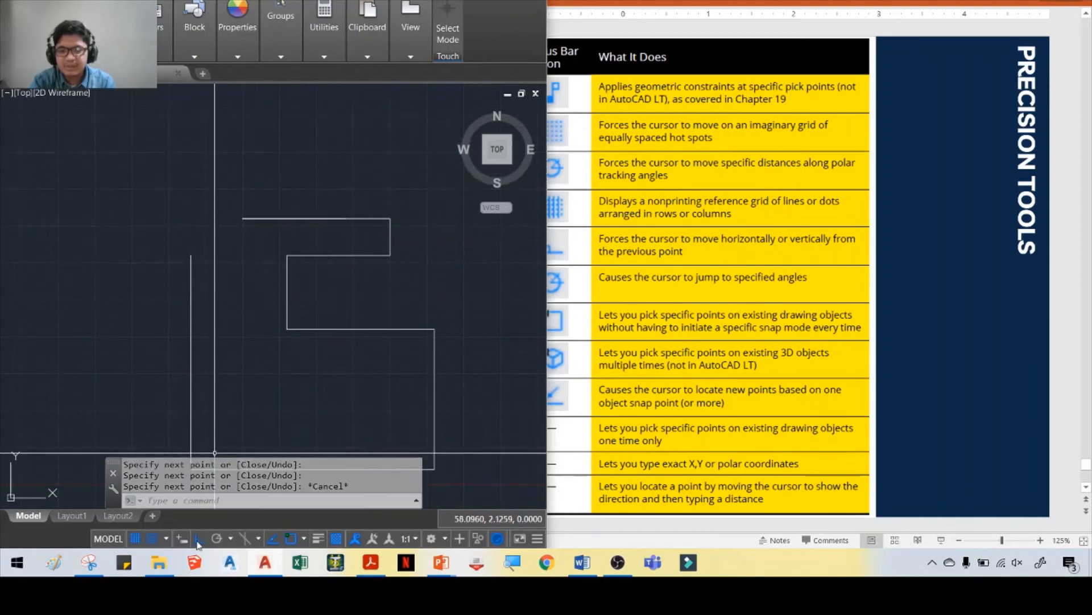
# Preview a slanted line above the stepped outline with ortho mode off, and cancel it without placing a second point.
pyautogui.moveTo(169, 298); pyautogui.dragTo(248, 403, button='middle')
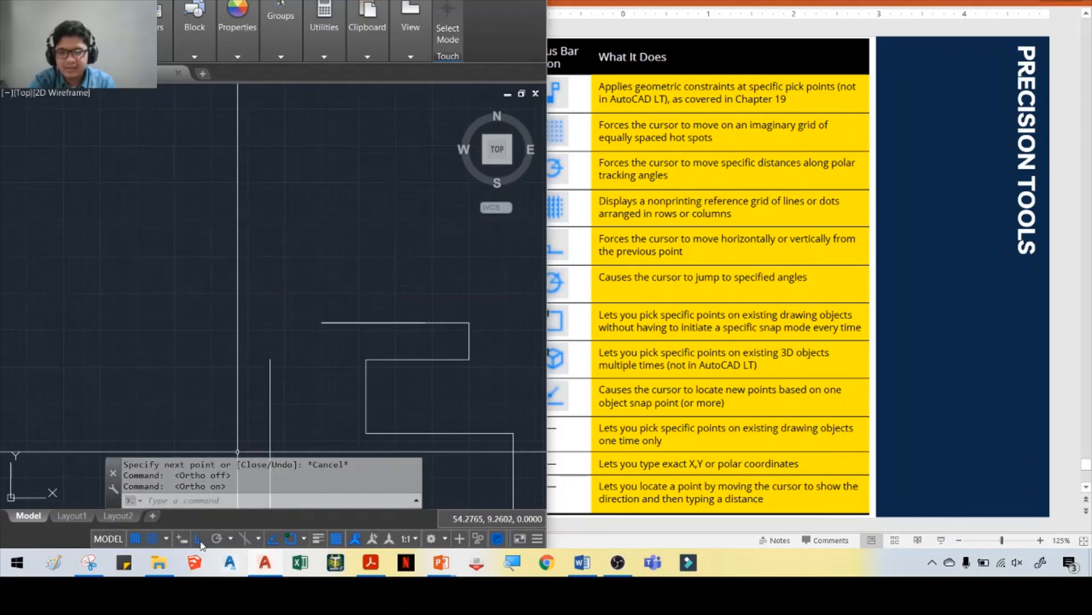
pyautogui.click(119, 178)
pyautogui.write('L')
pyautogui.press('Escape')
pyautogui.write('L')
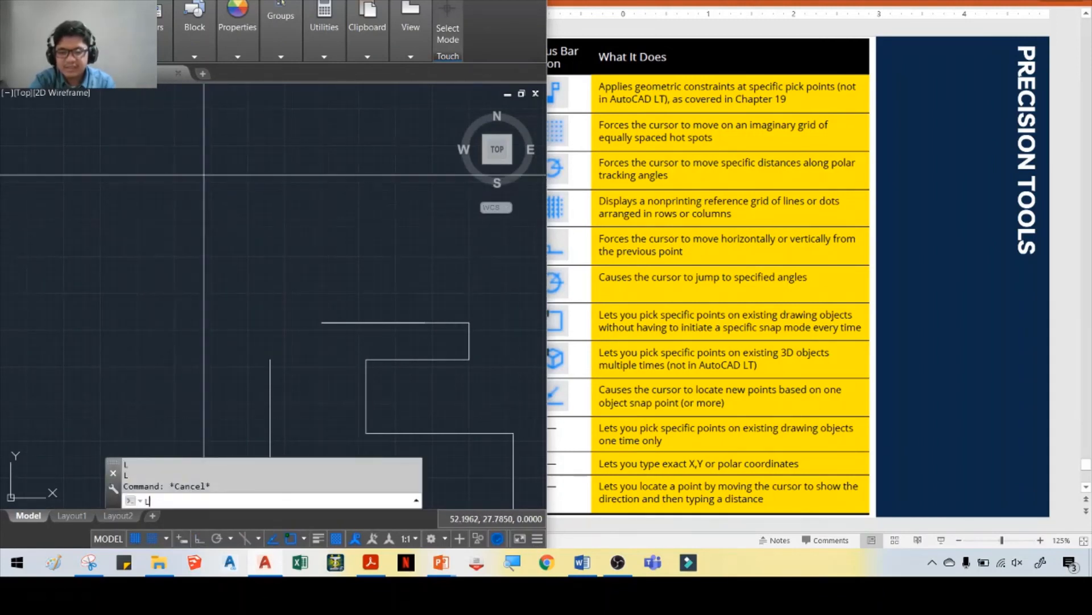
pyautogui.press('Return')
pyautogui.click(122, 175)
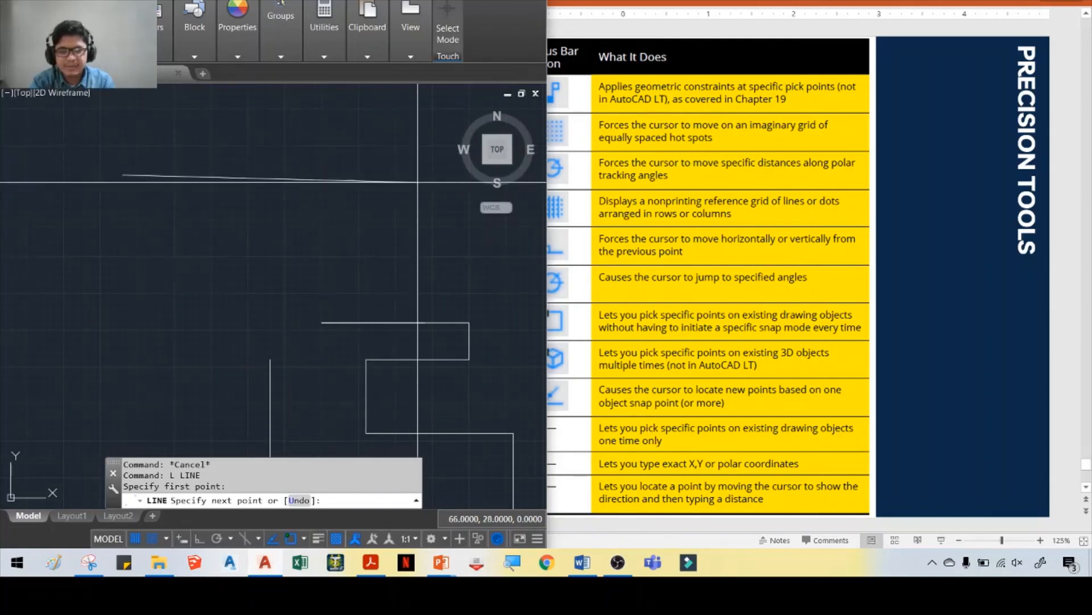
pyautogui.press('Escape')
# Switch to the Precision Tools slide in PowerPoint to examine the Object snap entry, and return to the AutoCAD drawing.
pyautogui.click(777, 249)
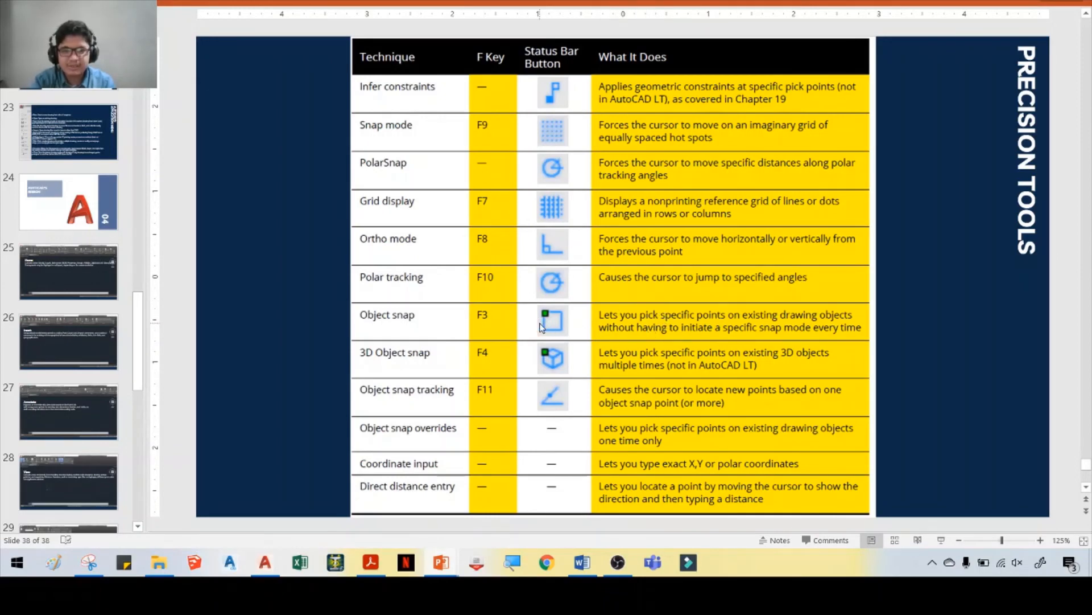
pyautogui.hotkey('alt', 'Tab')
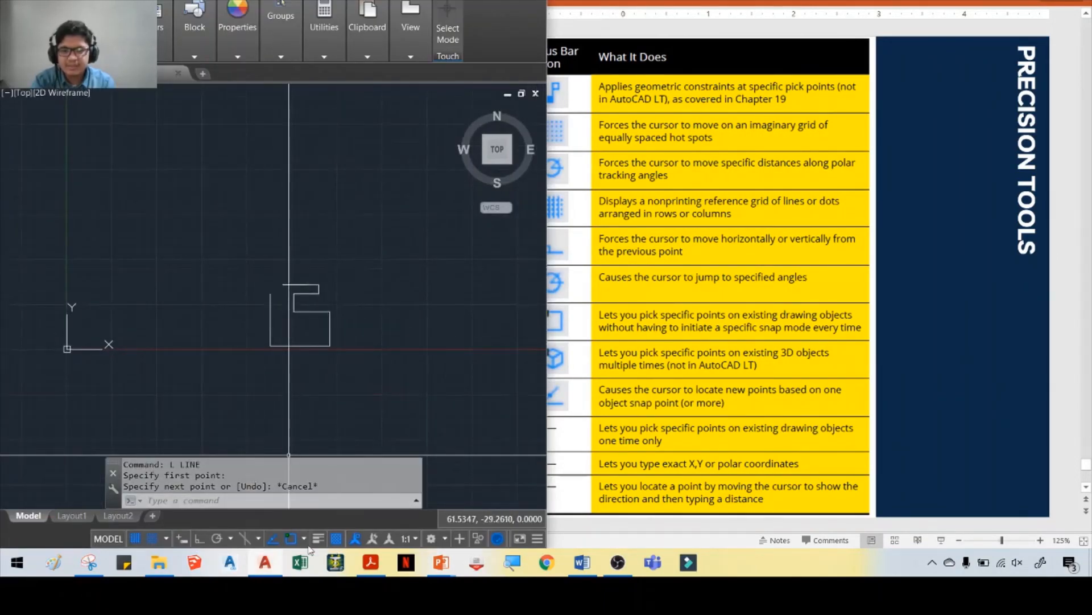
pyautogui.press('Escape')
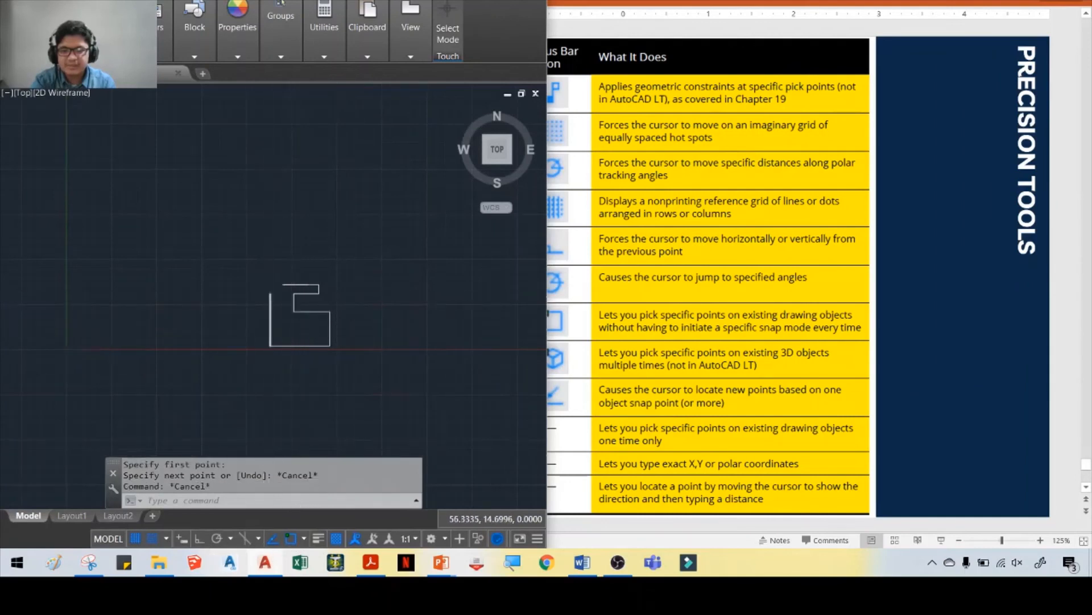
# Preview object snap points on the stepped outline with the Line command, compare them with the PowerPoint slide, and cancel the line.
pyautogui.scroll(4, 267, 292)
pyautogui.write('l')
pyautogui.press('Return')
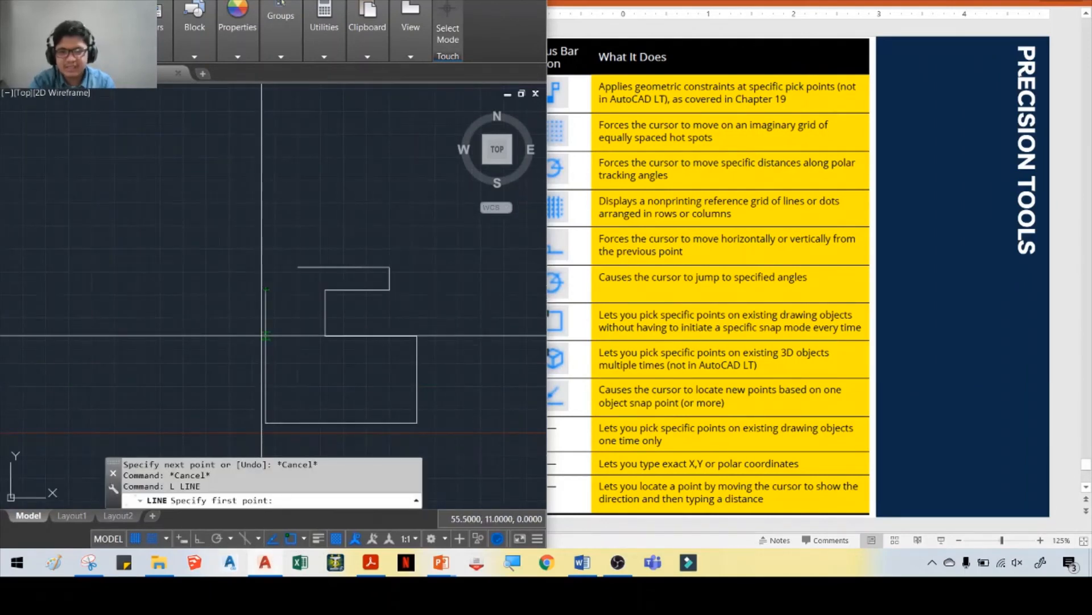
pyautogui.hotkey('alt', 'Tab')
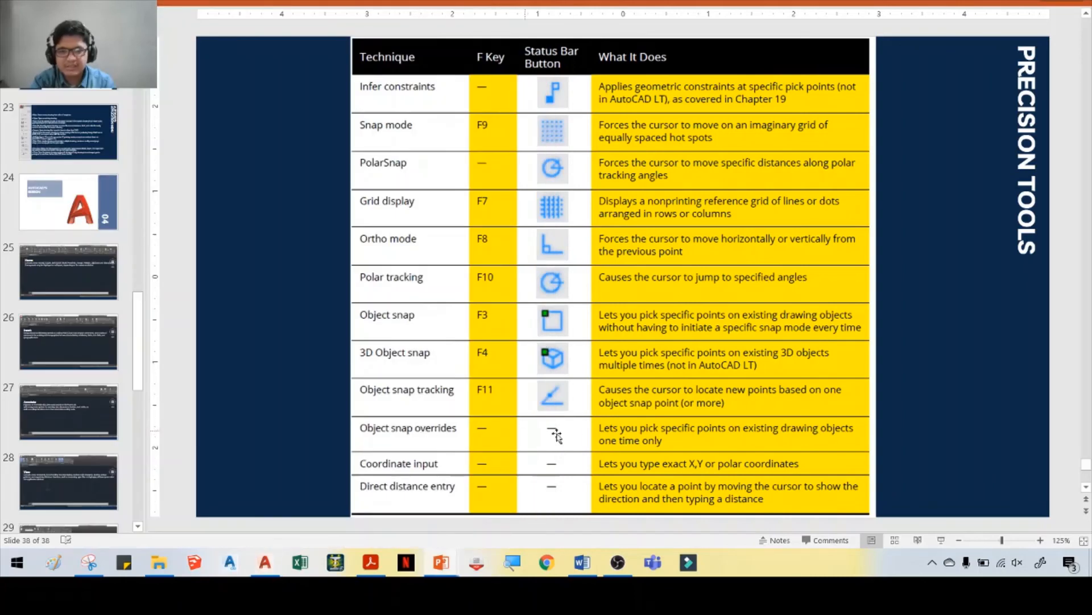
pyautogui.hotkey('alt', 'Tab')
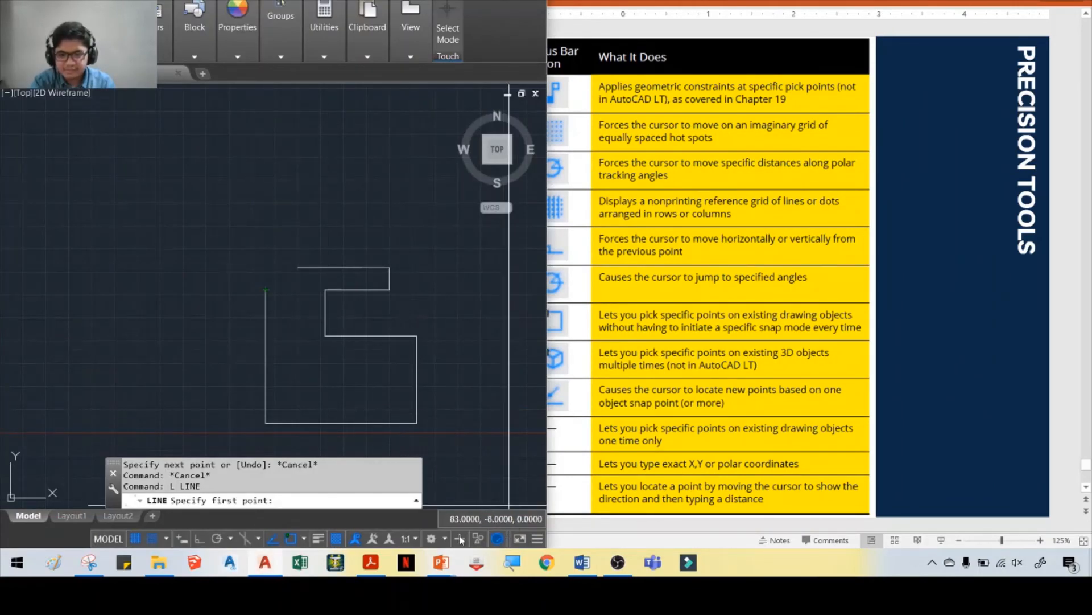
pyautogui.click(303, 539)
pyautogui.press('Escape')
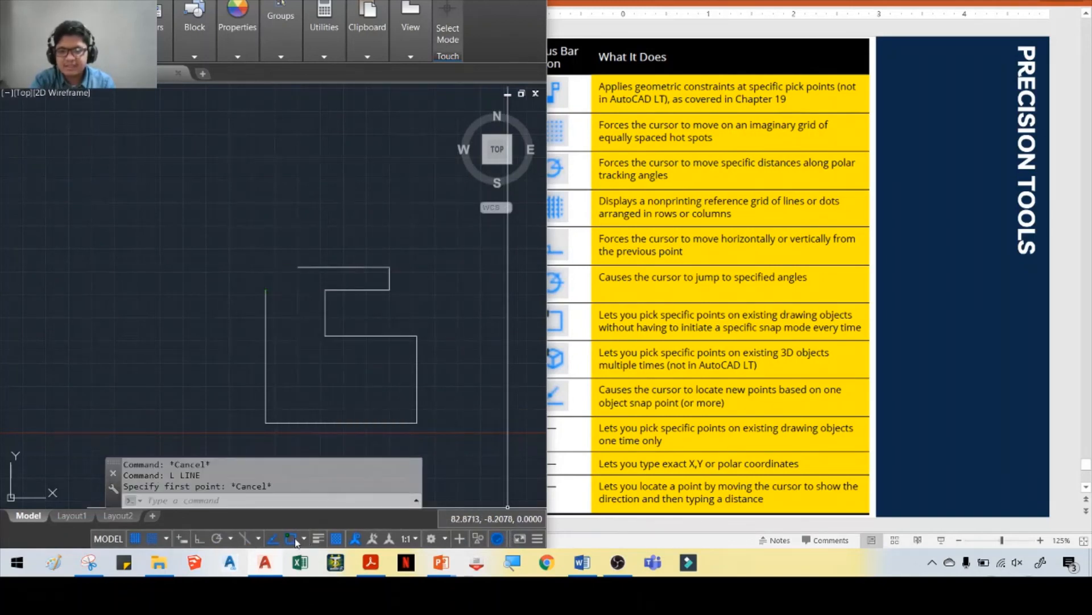
# Turn off object snap and start the Line command to test point picking on the outline's left vertical line.
pyautogui.click(295, 540)
pyautogui.write('l')
pyautogui.press('Return')
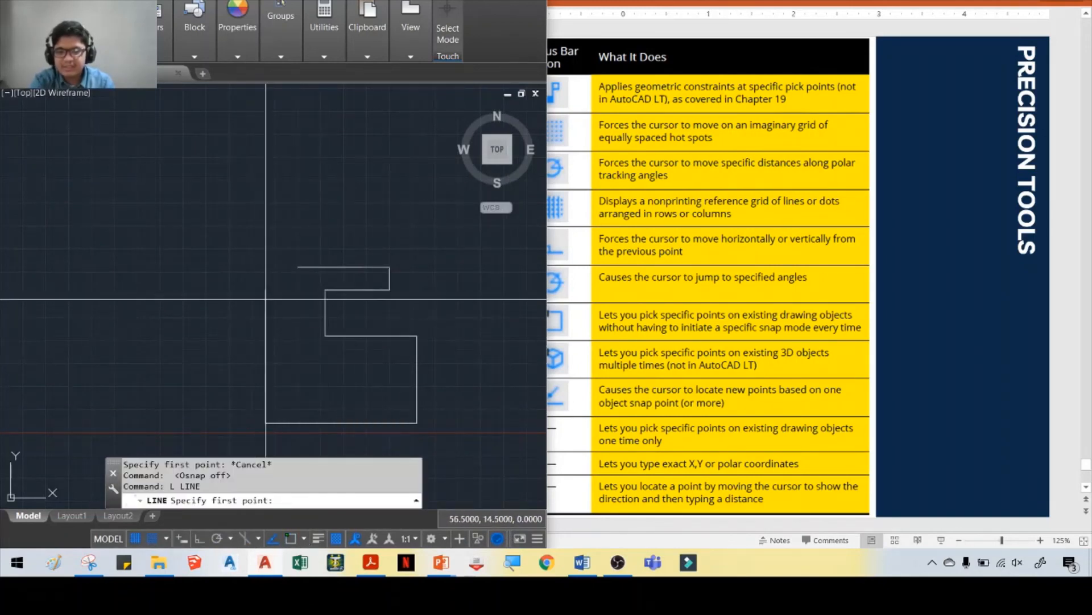